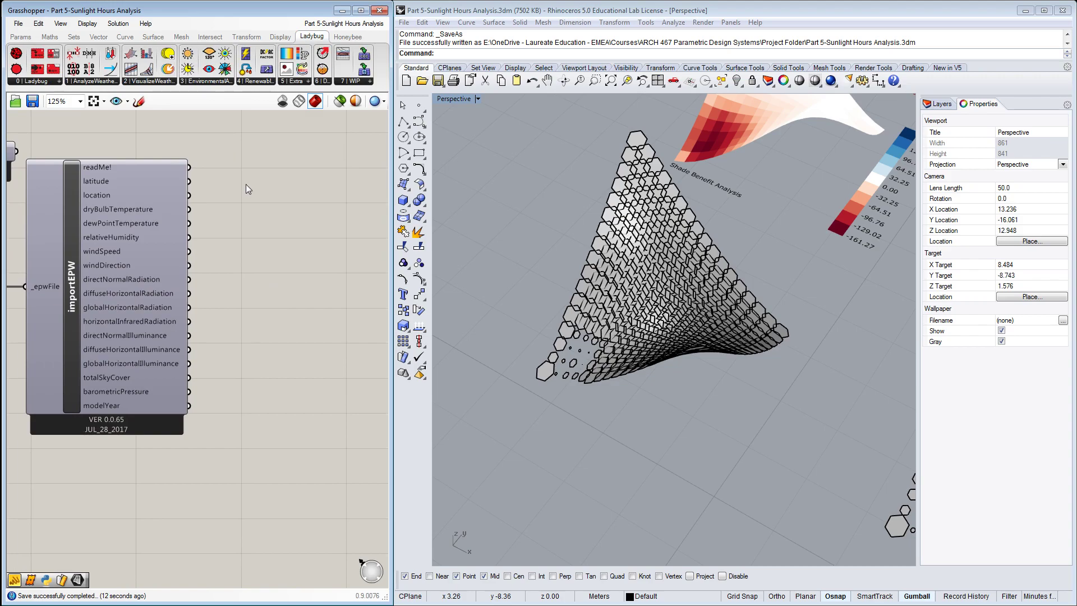
Add the Ladybug SunPath component beside the importEPW component.
text(solar)
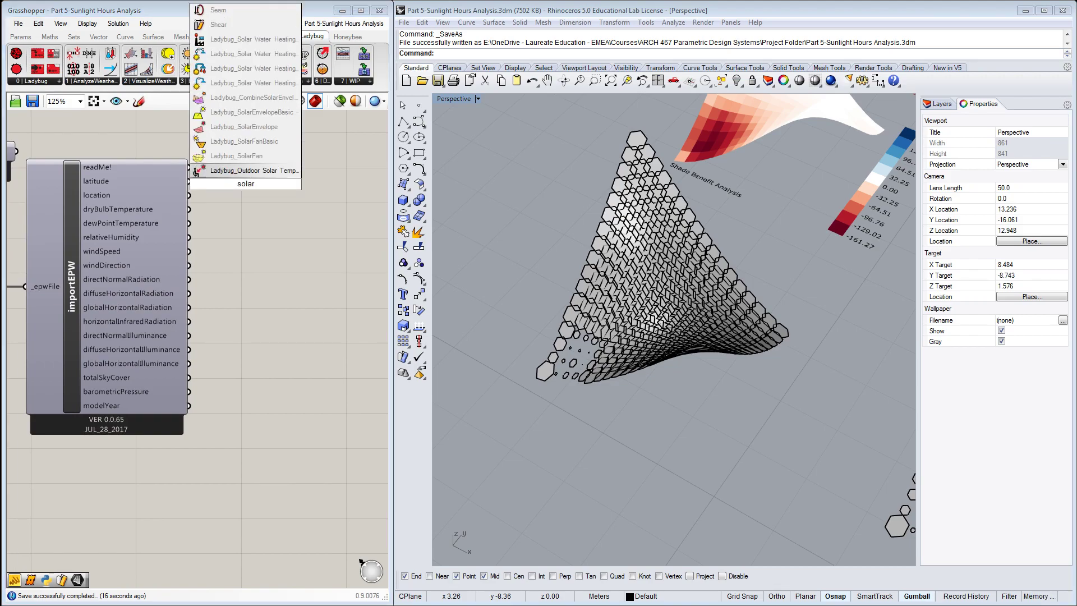
key(Escape)
click(149, 81)
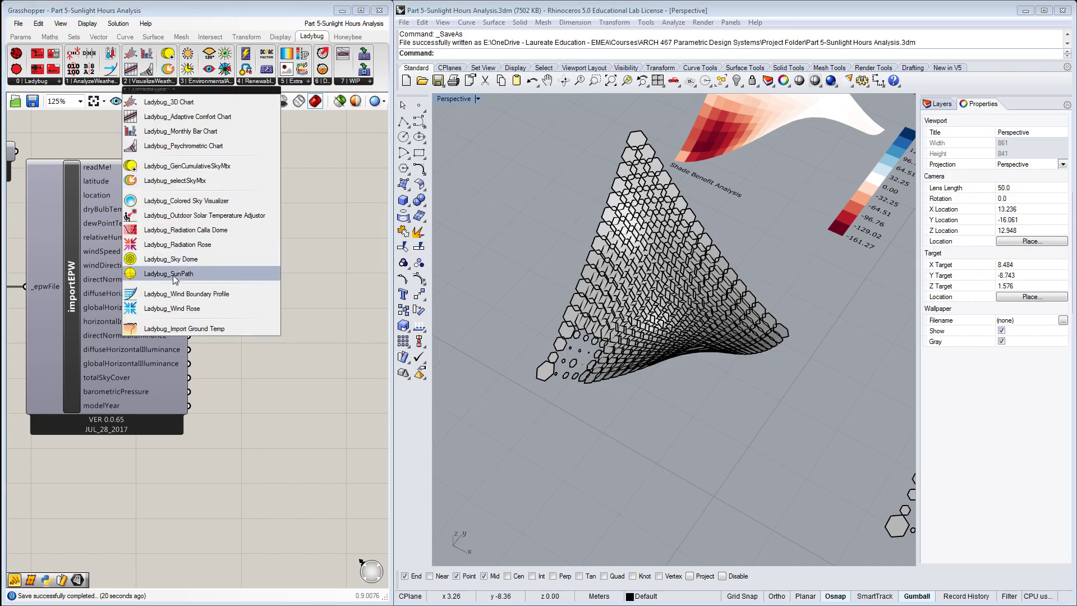
click(173, 275)
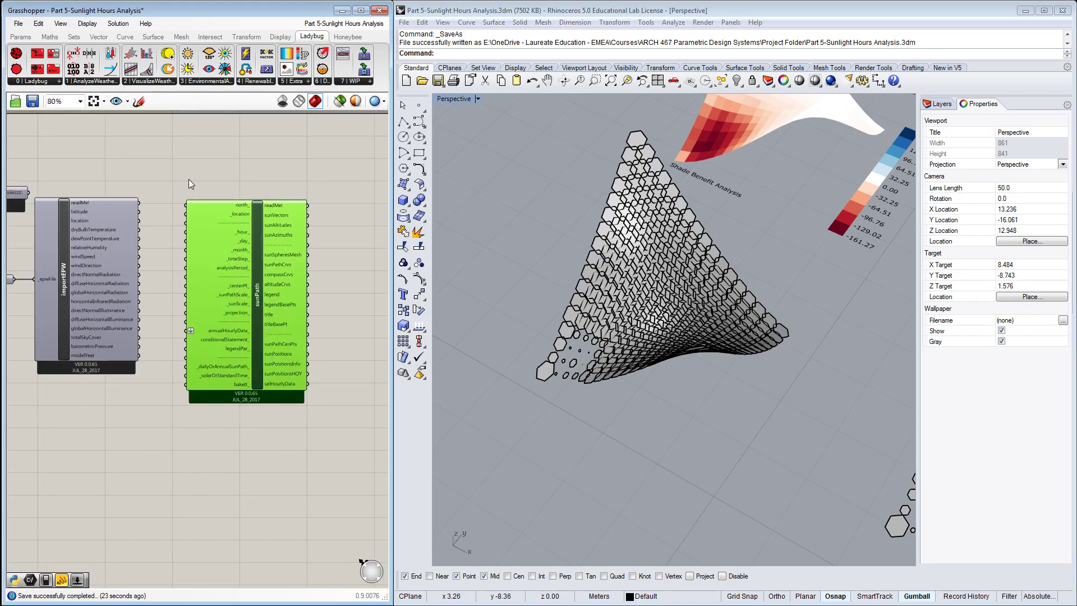
right_drag(189, 180, 62, 170)
Add the Ladybug Sunlight Hours Analysis component beside the sunPath component.
click(213, 82)
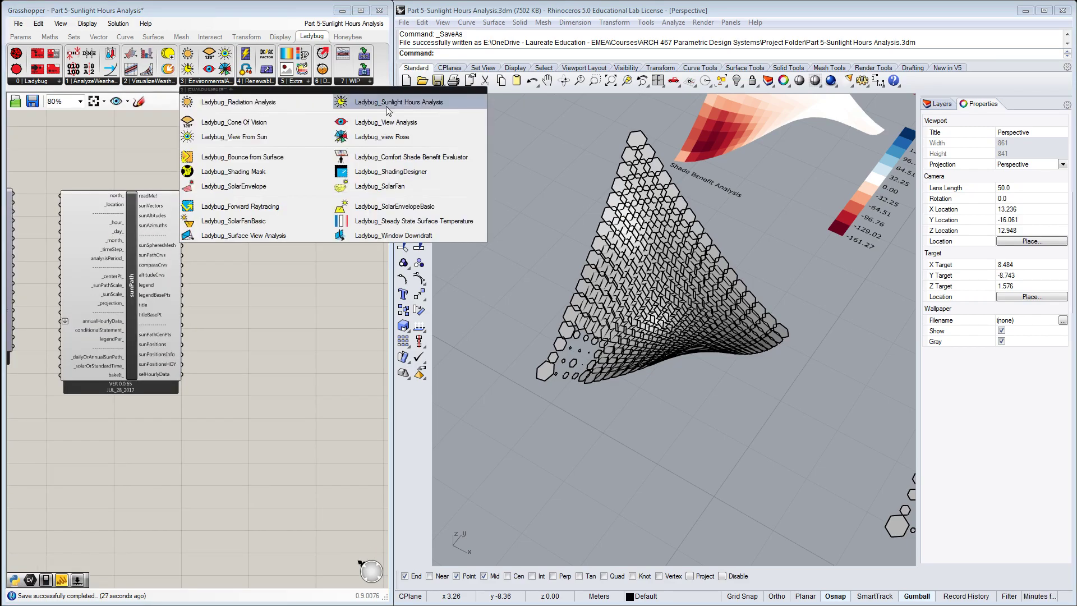
click(402, 108)
click(298, 288)
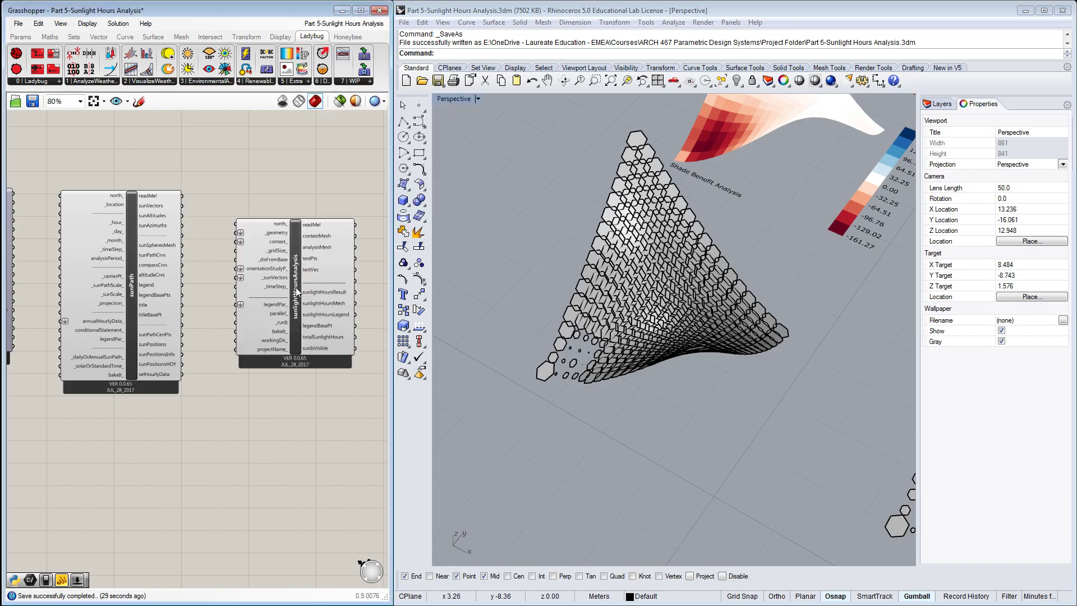
click(278, 188)
Move the five shade benefit meshes with their legends along the Y axis, away from the row of perforated panels, using Ortho.
scroll(576, 302, down, 4)
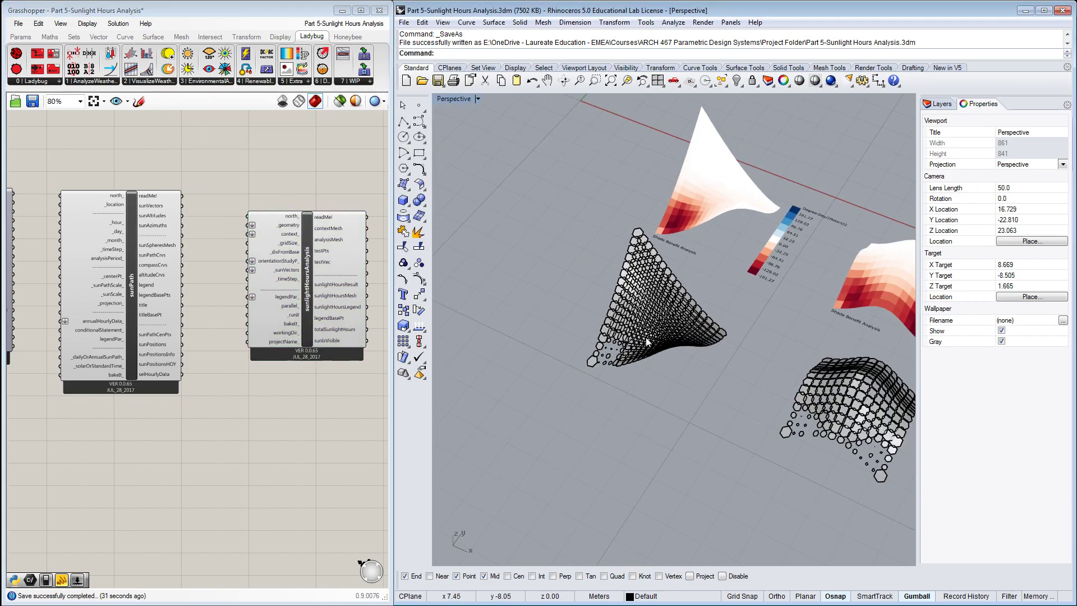
right_drag(584, 233, 492, 208)
drag(492, 208, 907, 301)
text(M)
key(Return)
click(483, 350)
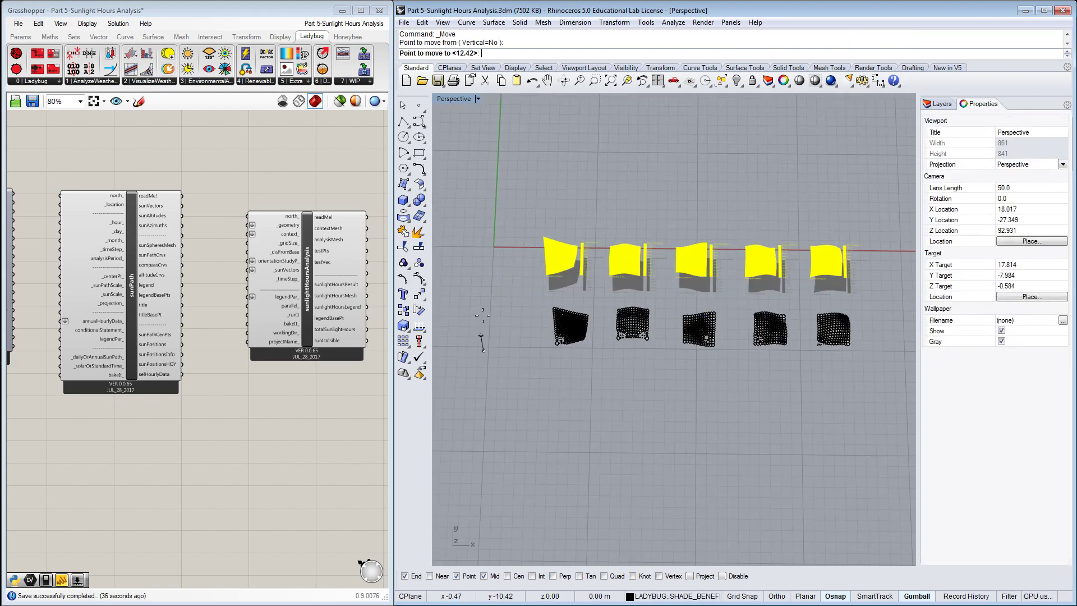
key(F8)
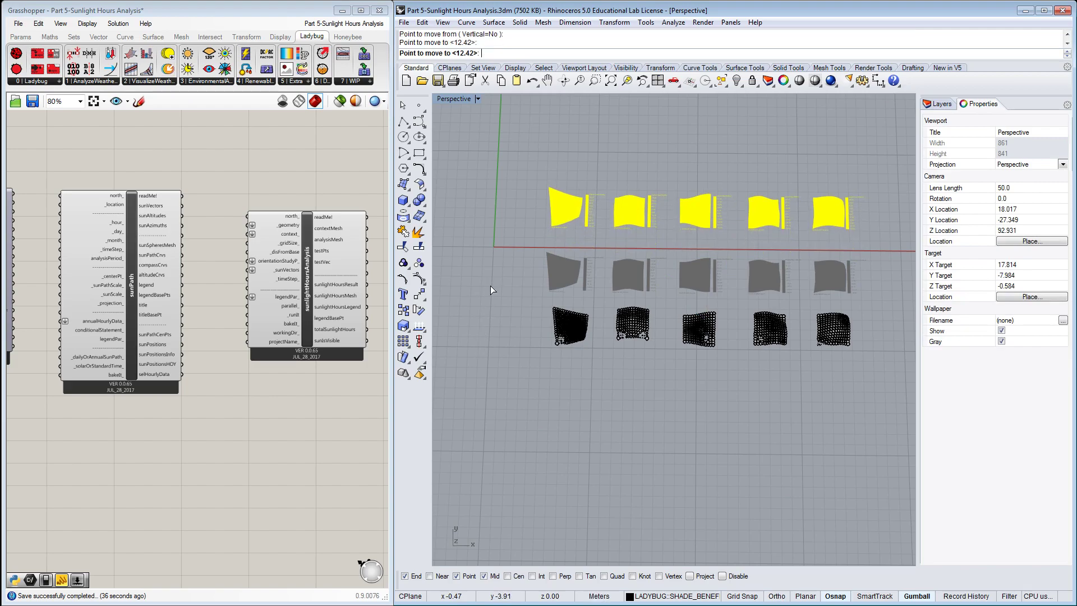
click(529, 378)
Draw a four-corner ground surface about 6 m wide beneath the first perforated panel, with Grid Snap on.
right_drag(530, 378, 543, 335)
scroll(547, 328, up, 18)
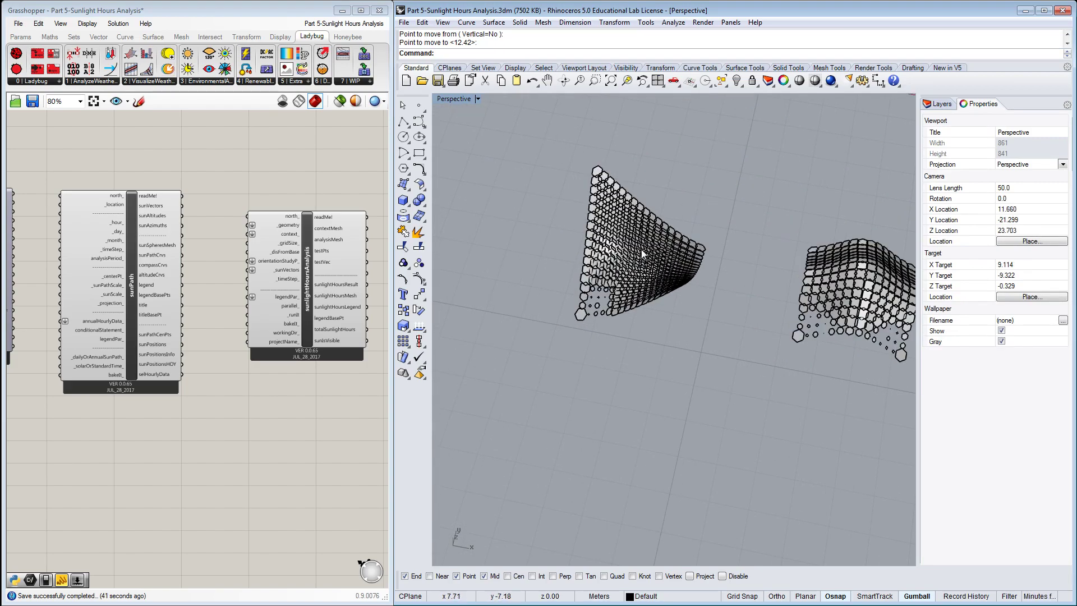
click(403, 184)
scroll(779, 379, down, 3)
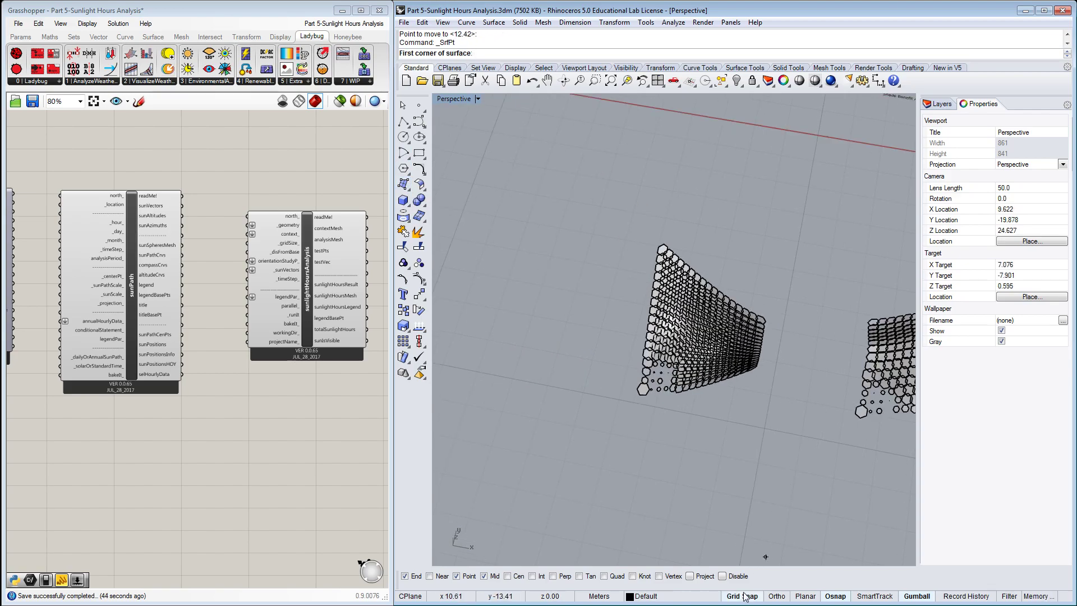
click(601, 206)
click(831, 247)
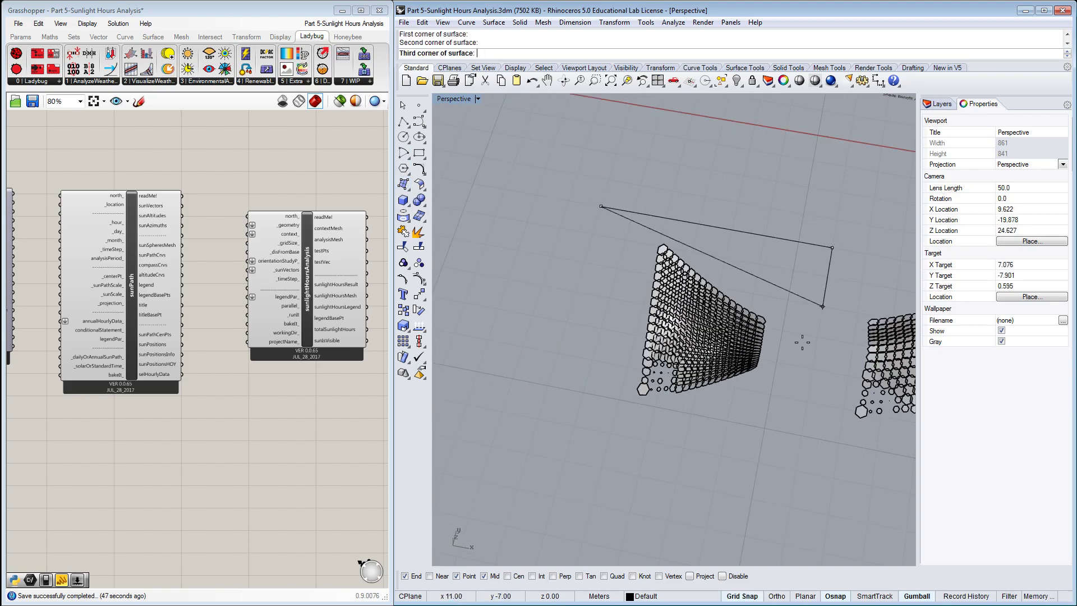
click(794, 481)
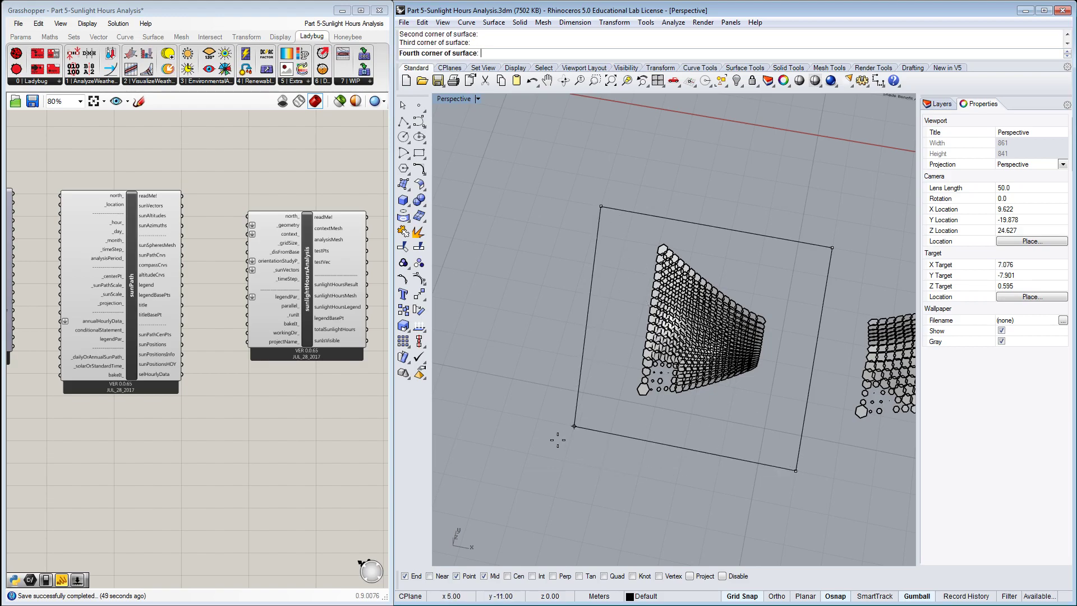
click(538, 420)
right_drag(619, 493, 628, 454)
Reference the ground surface in a new Surface parameter in Grasshopper and hide the original in Rhino.
click(20, 36)
drag(106, 68, 208, 162)
right_click(208, 164)
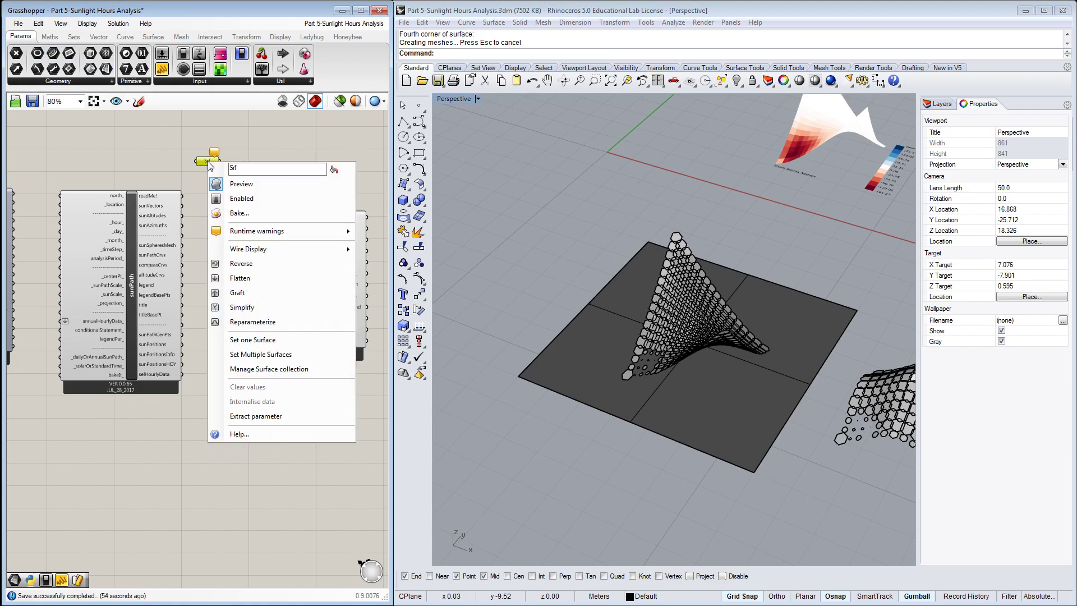
click(241, 340)
click(561, 345)
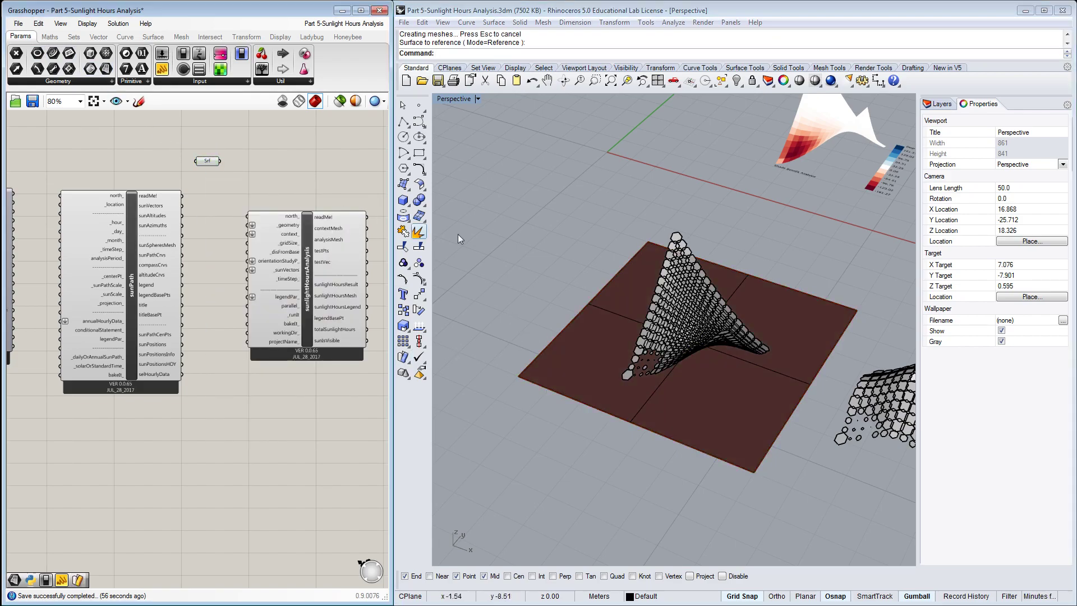
click(618, 308)
click(737, 80)
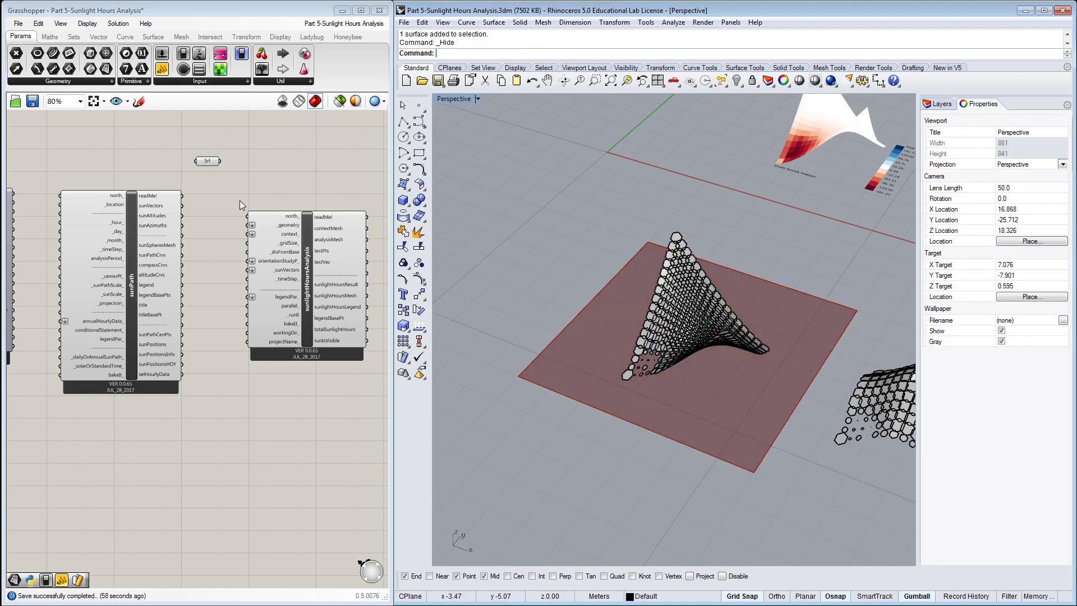
Rename the Surface parameter holding the ground surface as Ground Plane.
click(207, 162)
right_click(207, 163)
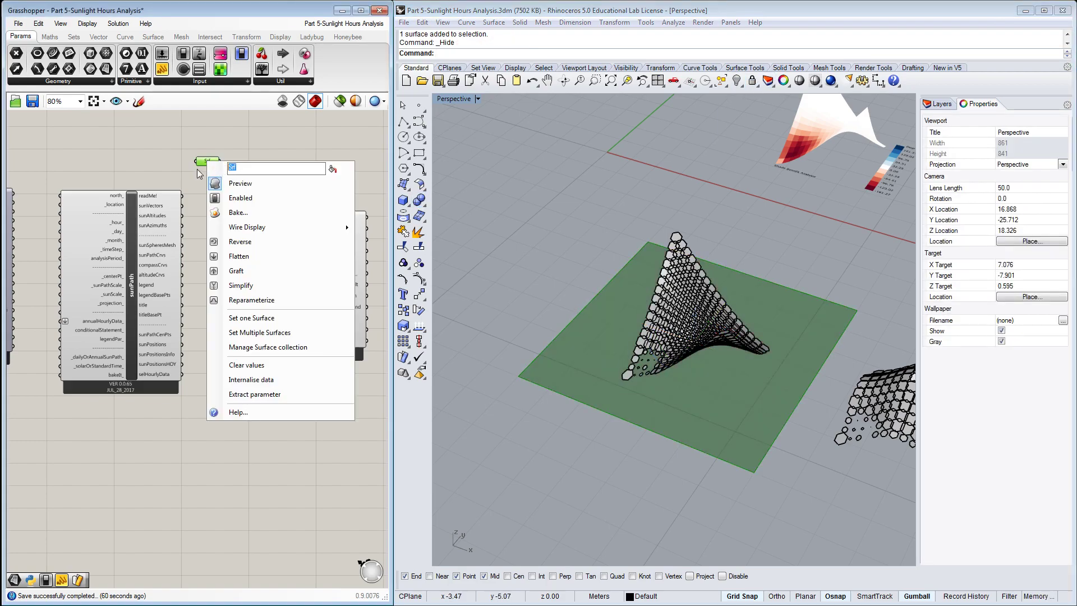
text(Ground Plane)
click(199, 140)
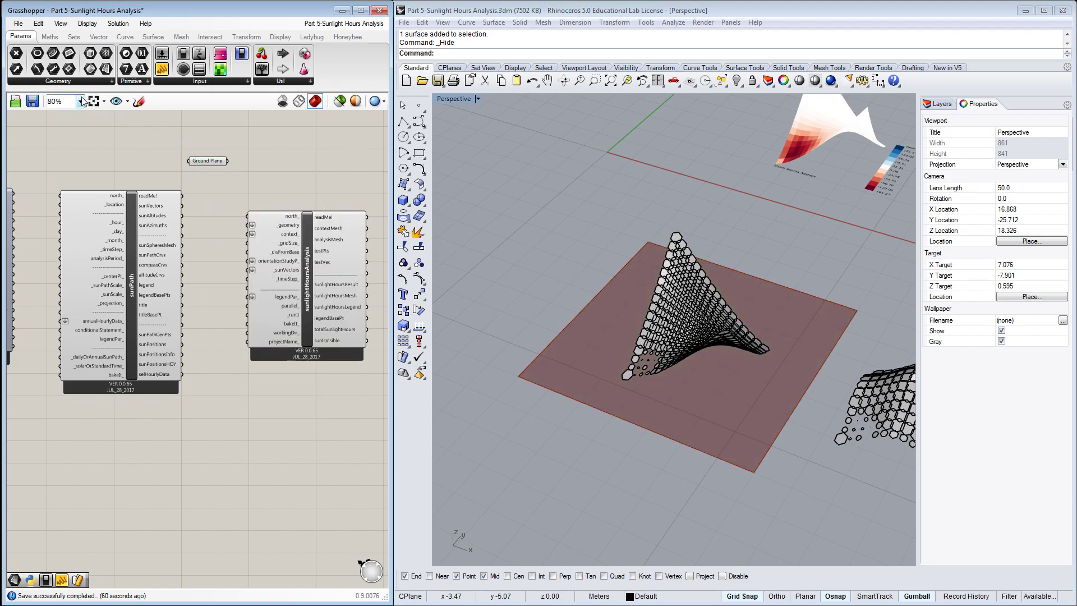
Add a second Surface parameter above Ground Plane and reference all surfaces of the first perforated panel in it.
scroll(149, 147, down, 1)
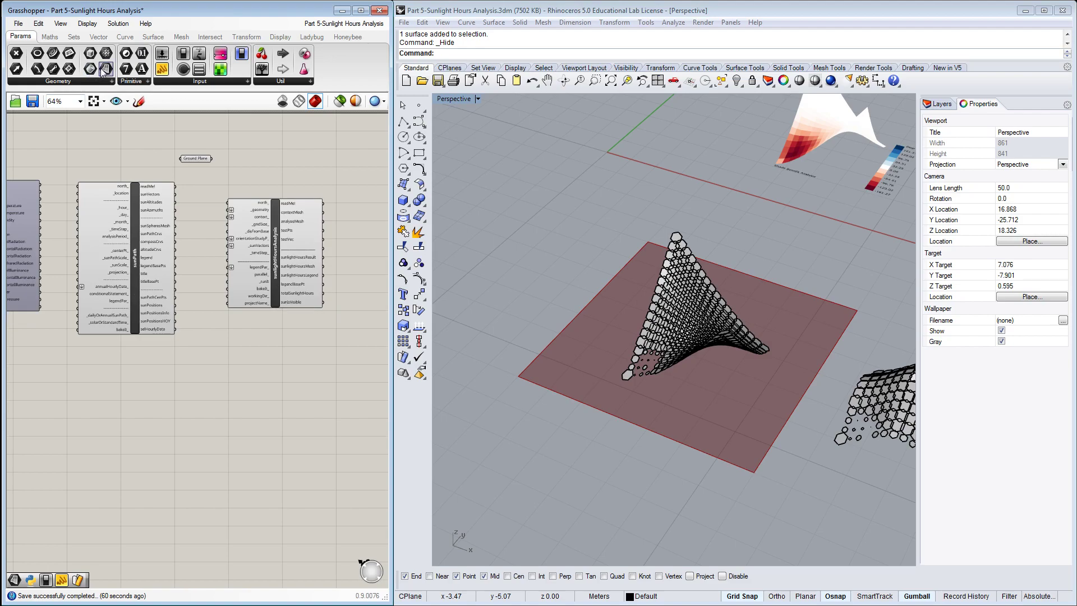
drag(103, 71, 224, 137)
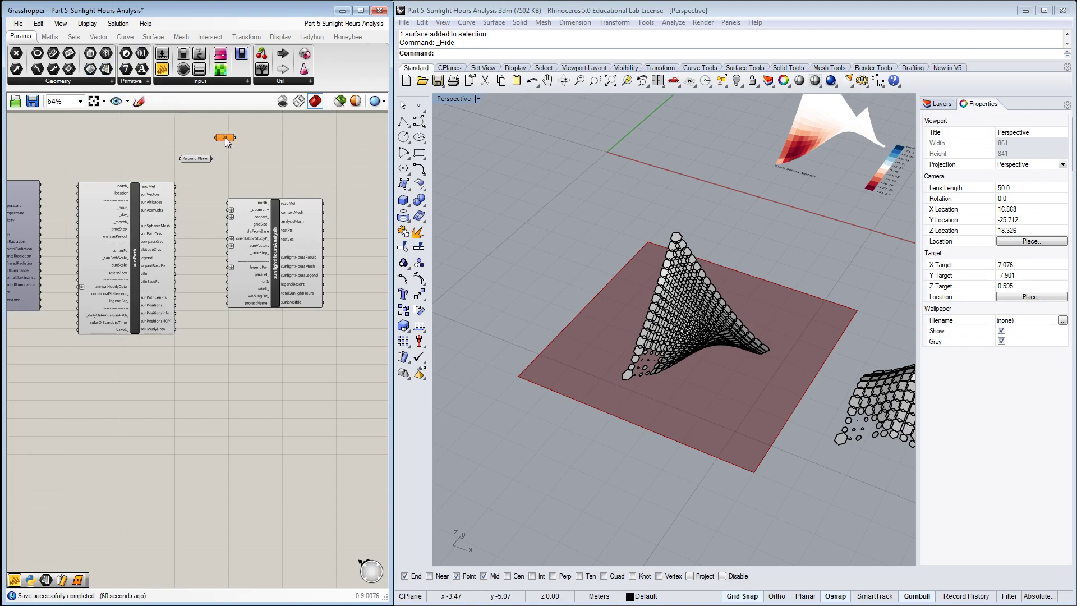
right_click(226, 141)
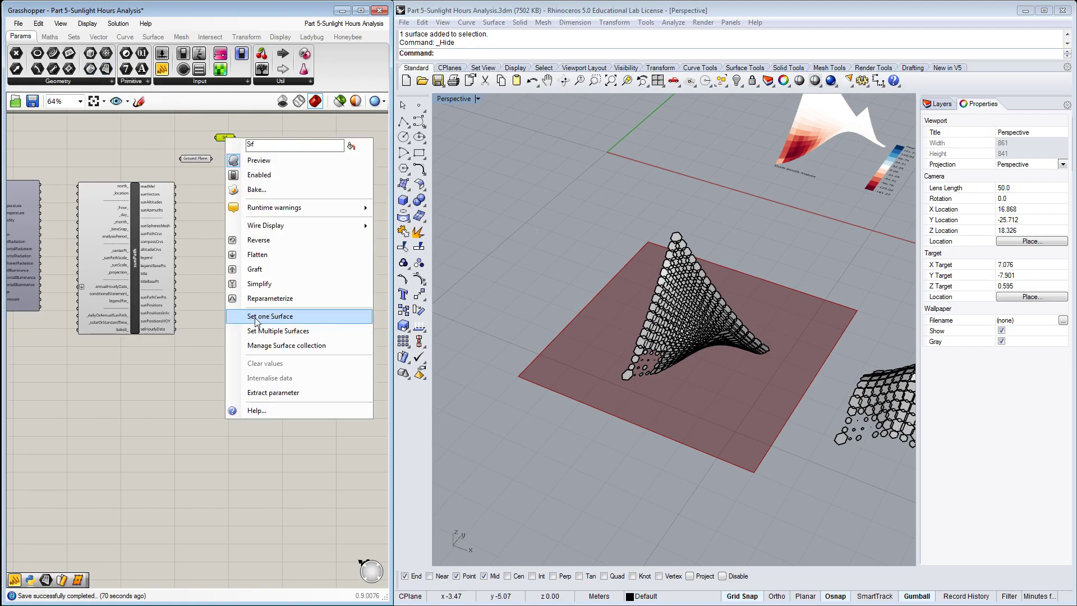
click(264, 331)
click(689, 330)
drag(603, 206, 804, 412)
key(Return)
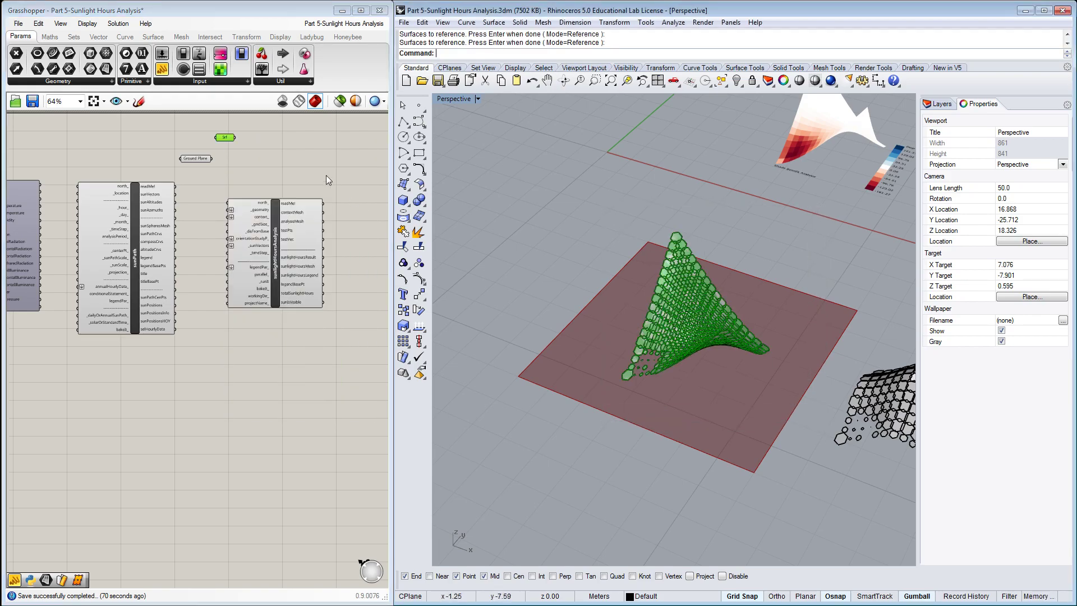
Rename the Surface parameter holding the first panel as Alt 1.
right_click(226, 140)
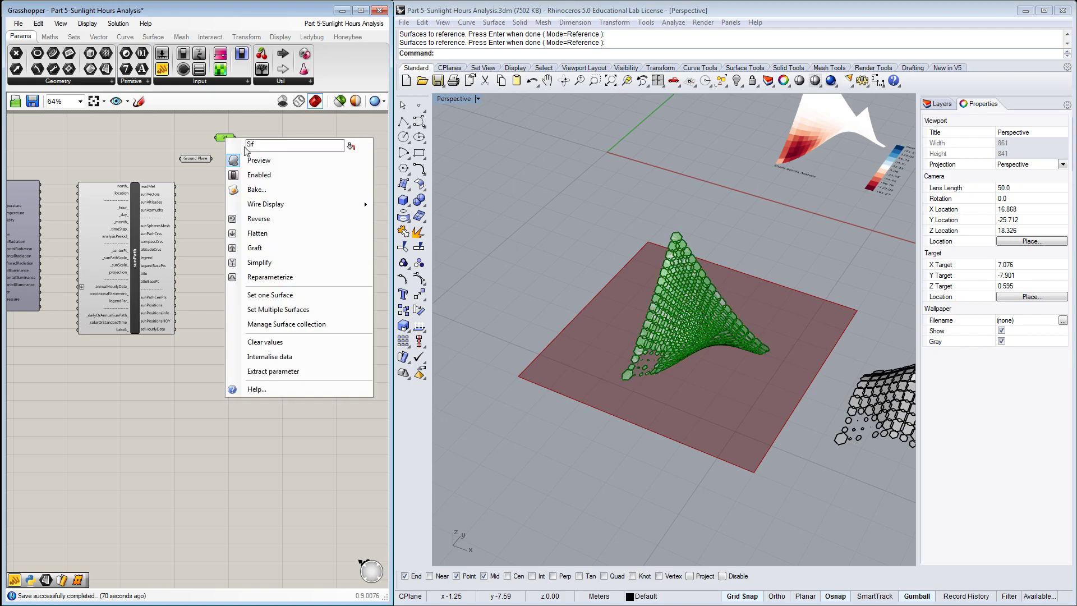
text(Alt 1)
key(Return)
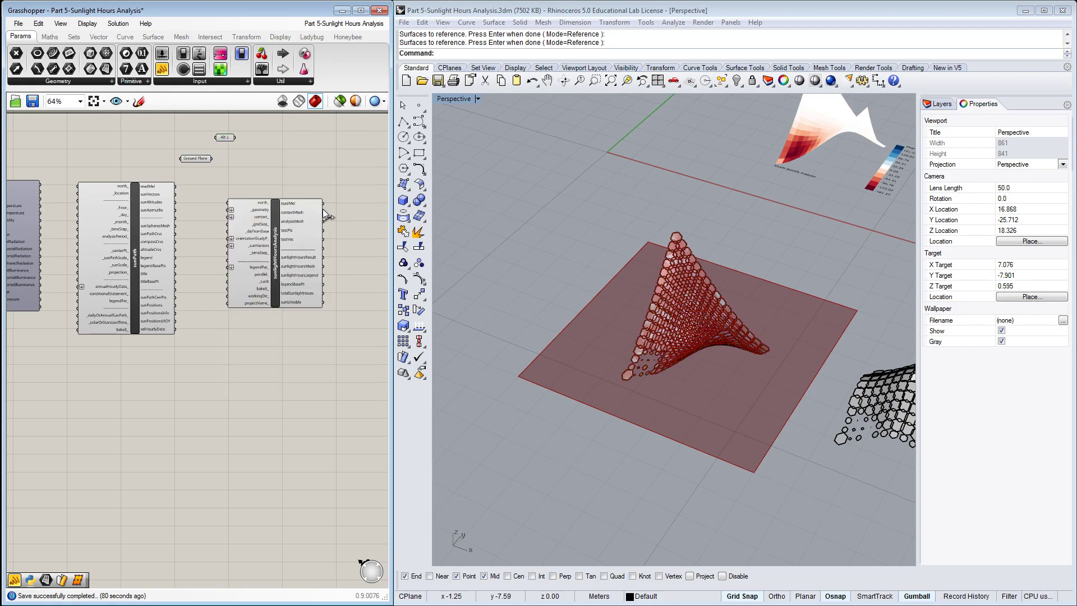
Hide the original surfaces of the first perforated panel in Rhino.
click(708, 321)
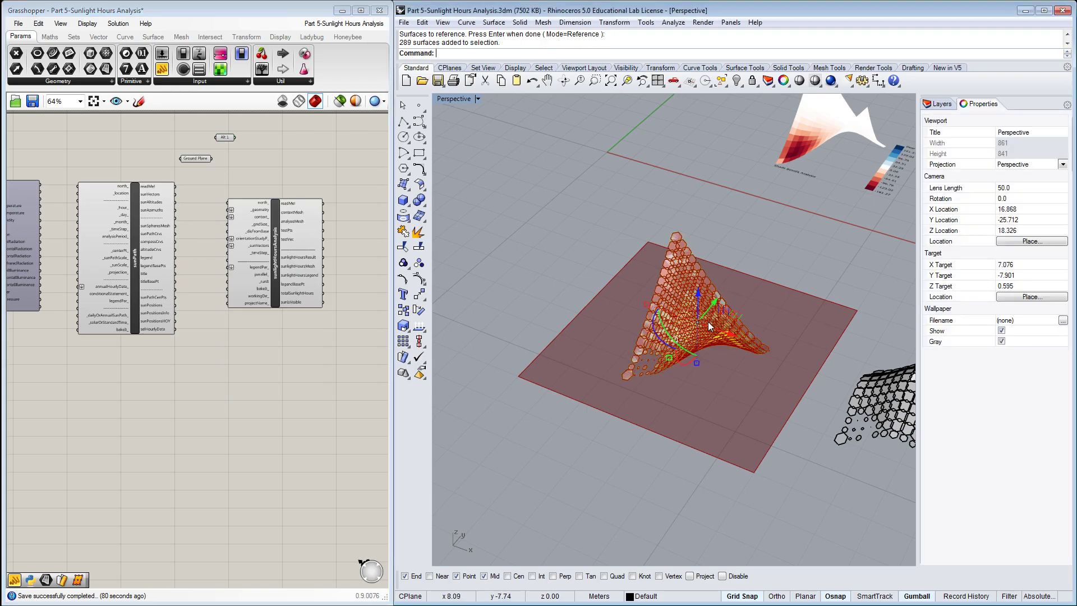
click(734, 82)
right_drag(522, 264, 543, 269)
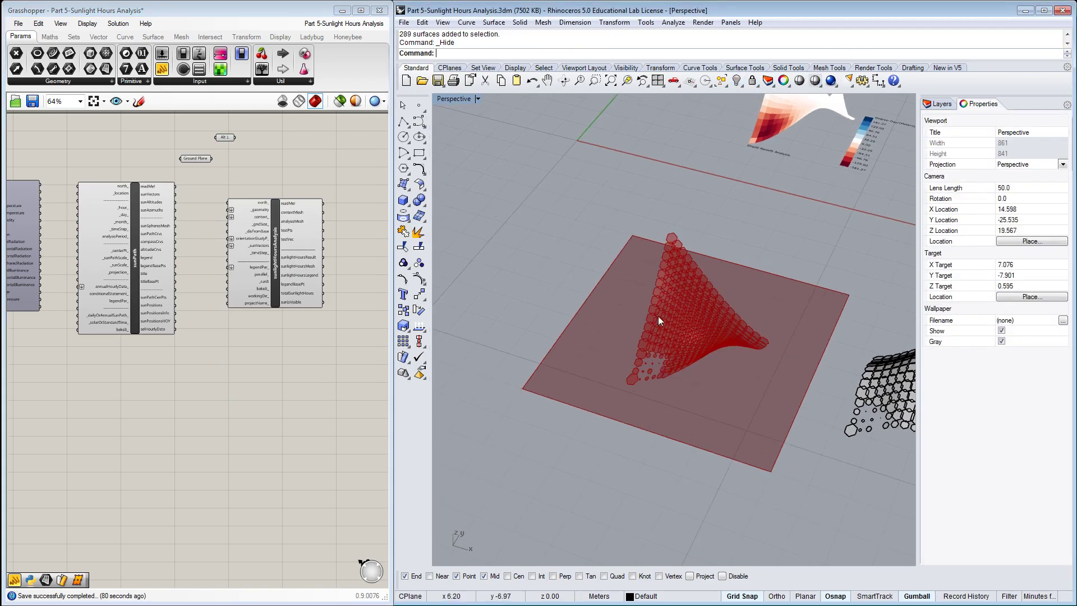
Add an empty Surface parameter below Alt 1, make three copies of it and arrange the four in a column.
scroll(647, 311, down, 10)
scroll(775, 368, up, 8)
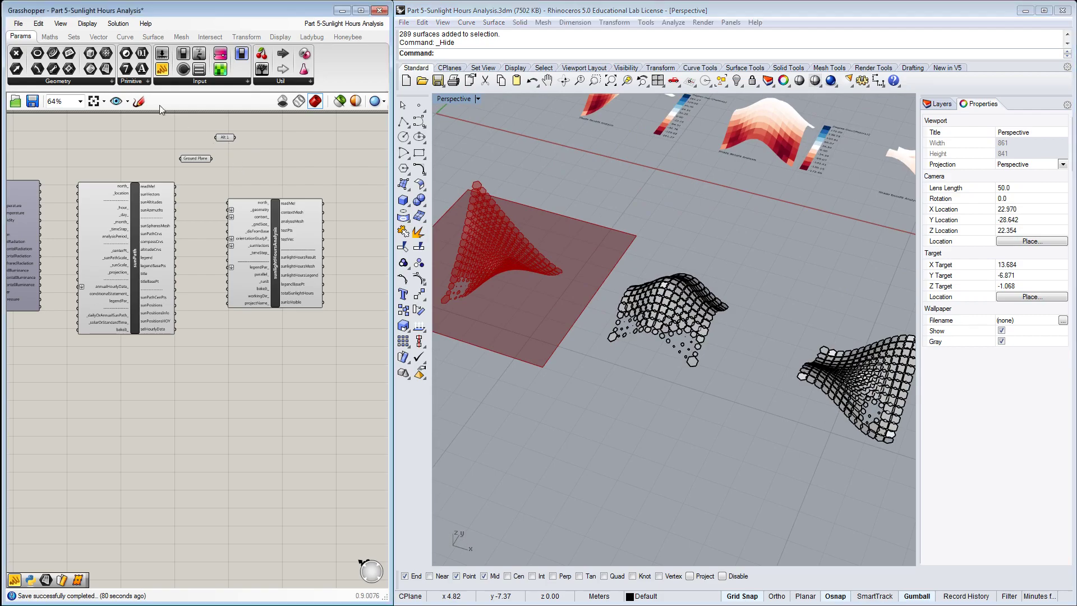
scroll(228, 150, up, 4)
click(223, 147)
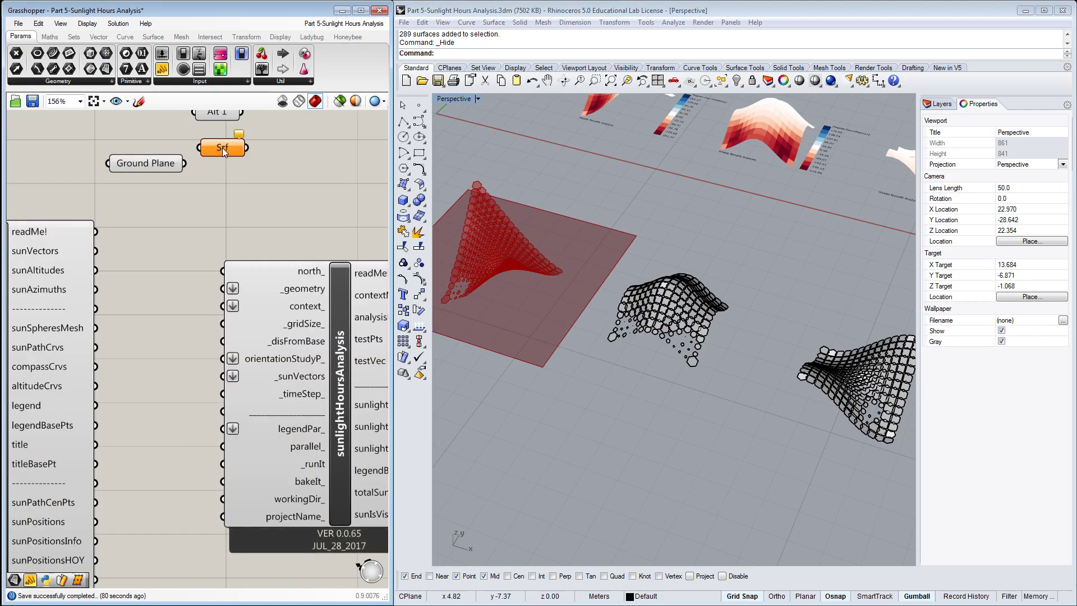
click(222, 147)
key(ctrl+c)
key(ctrl+v)
key(ctrl+v)
key(ctrl+v)
mouse_move(233, 175)
mouse_down()
mouse_move(209, 233)
mouse_move(224, 168)
mouse_up()
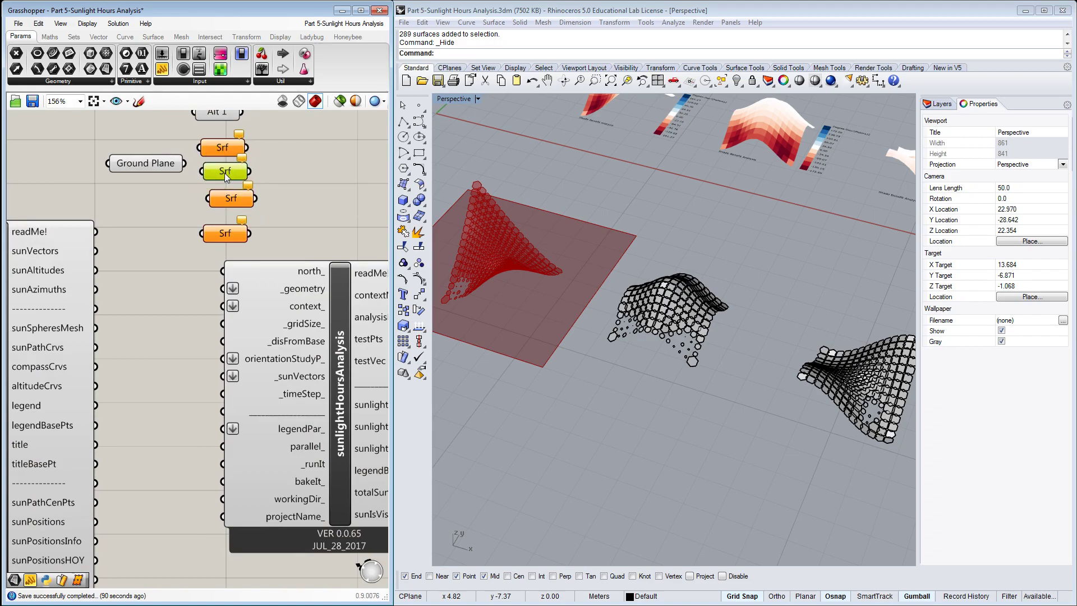
Reference all surfaces of the second perforated panel in the first empty Surface parameter below Alt 1.
right_click(225, 148)
click(259, 342)
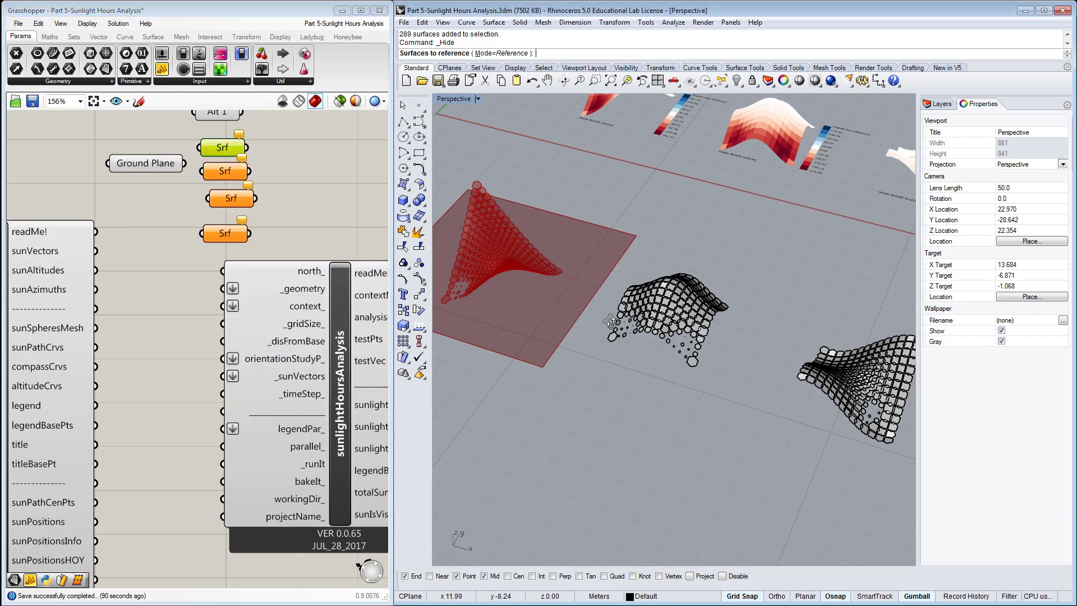
right_drag(583, 251, 620, 259)
drag(612, 247, 753, 408)
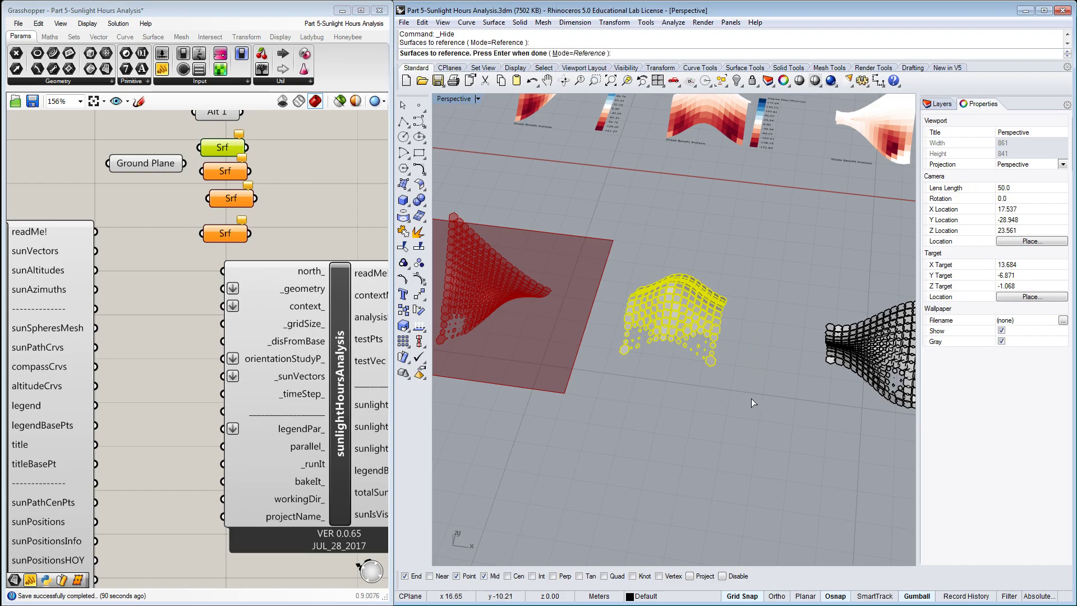
key(Return)
Reference all surfaces of the third perforated panel in the second Surface parameter below Alt 1.
scroll(612, 373, down, 3)
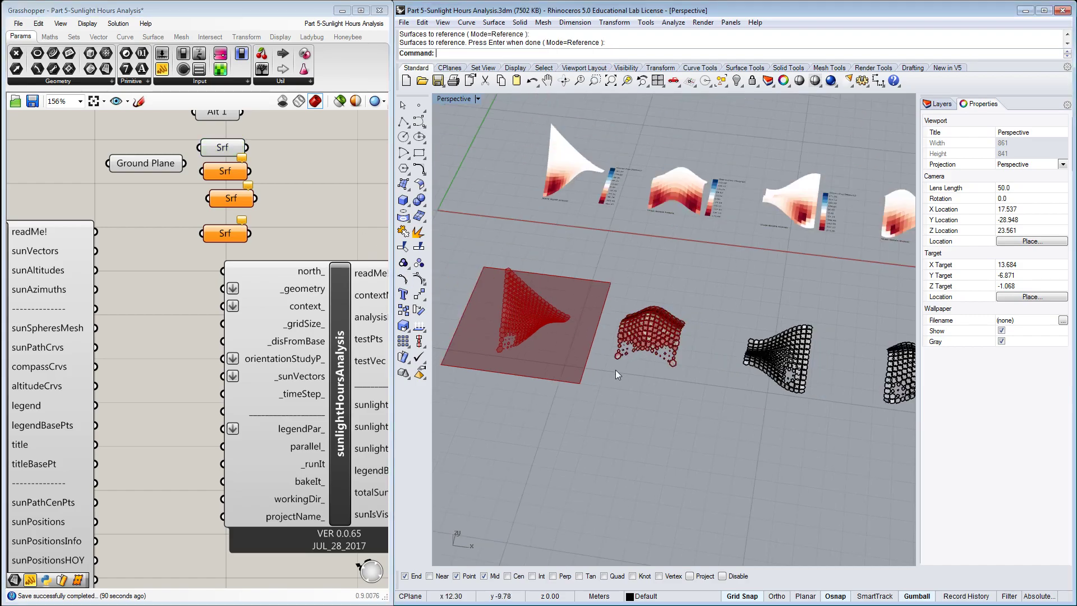
scroll(612, 373, up, 2)
right_click(224, 171)
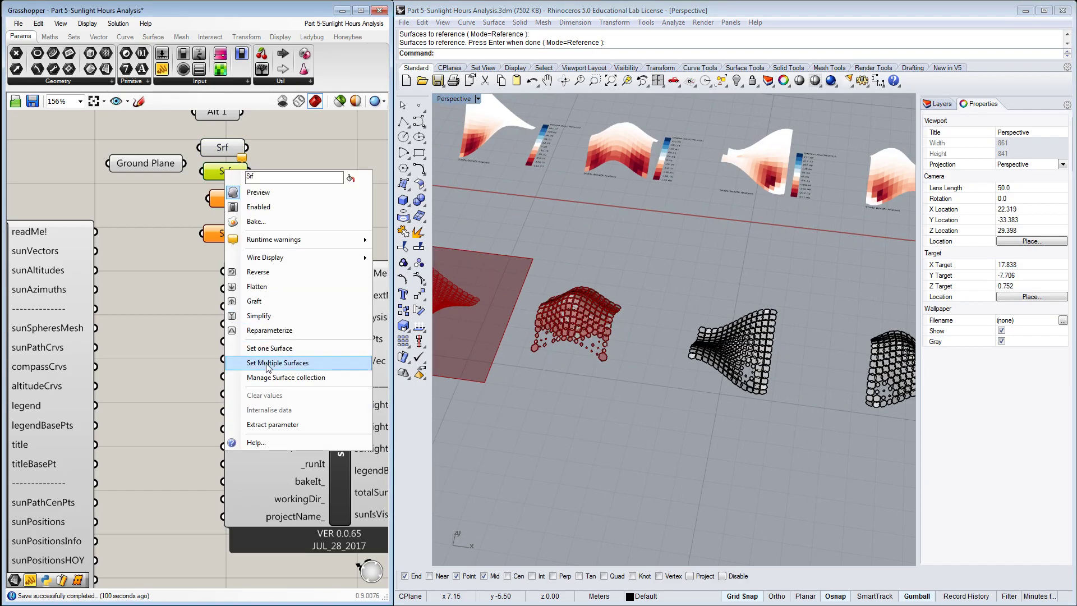
click(267, 363)
drag(658, 280, 799, 437)
key(Return)
Reference all surfaces of the fourth perforated panel in the third Surface parameter below Alt 1.
scroll(556, 371, down, 4)
scroll(772, 385, up, 2)
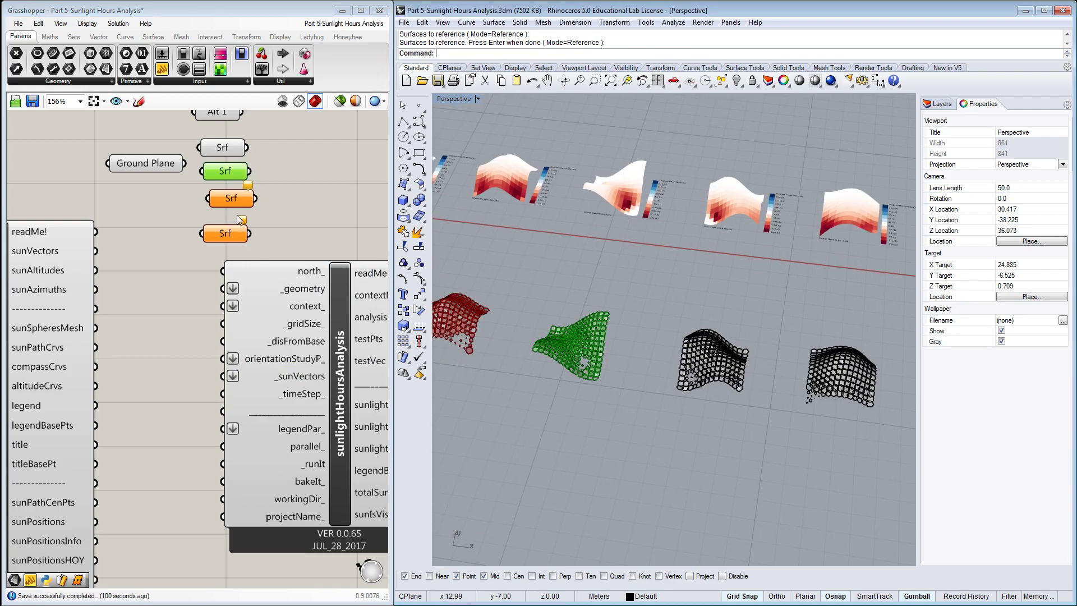
right_click(236, 200)
click(304, 394)
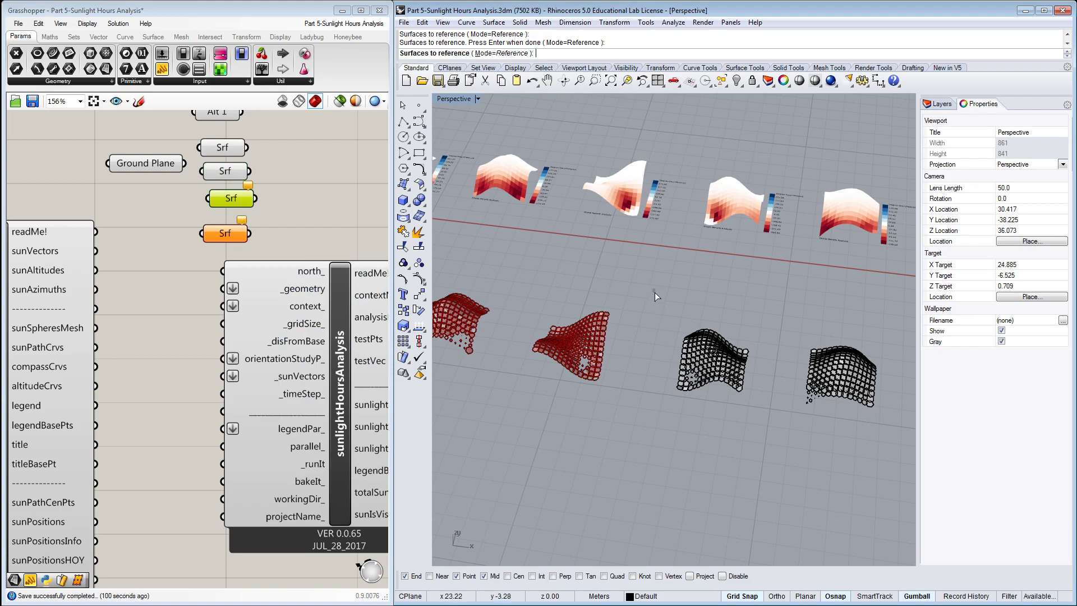
drag(653, 288, 764, 452)
key(Return)
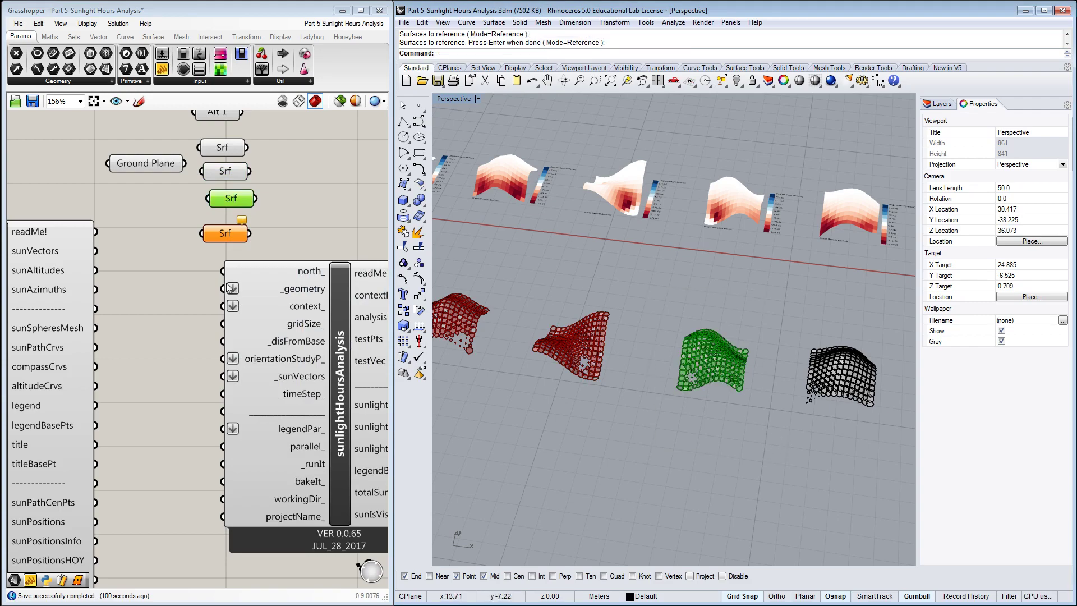
Reference all surfaces of the fifth perforated panel in the fourth Surface parameter below Alt 1.
right_click(226, 240)
click(270, 432)
drag(762, 307, 911, 454)
key(Return)
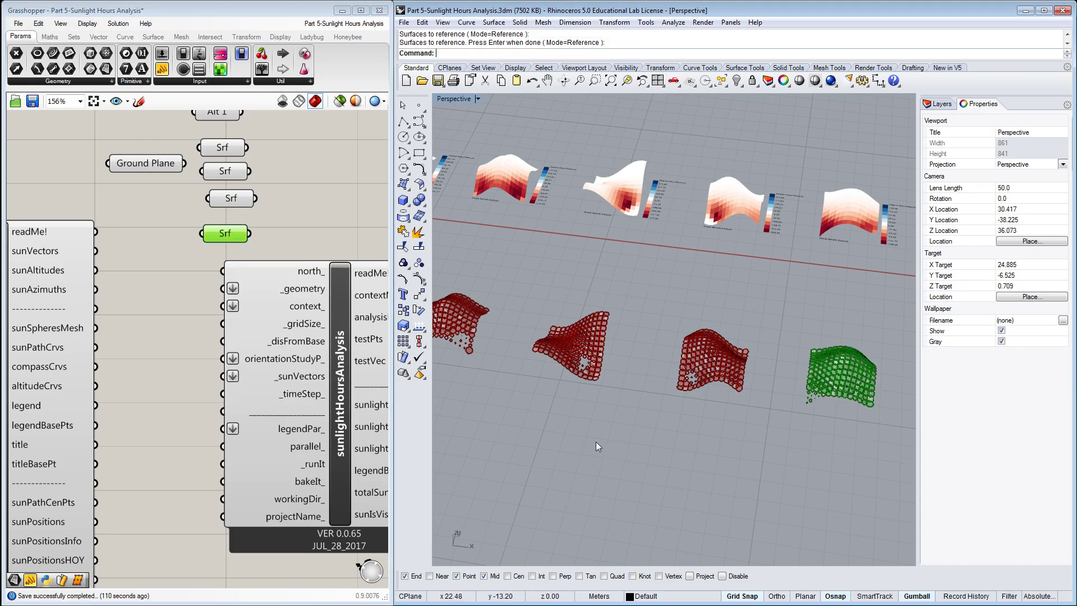
Select the original surfaces of the perforated panels in the Rhino viewport and hide them.
click(260, 230)
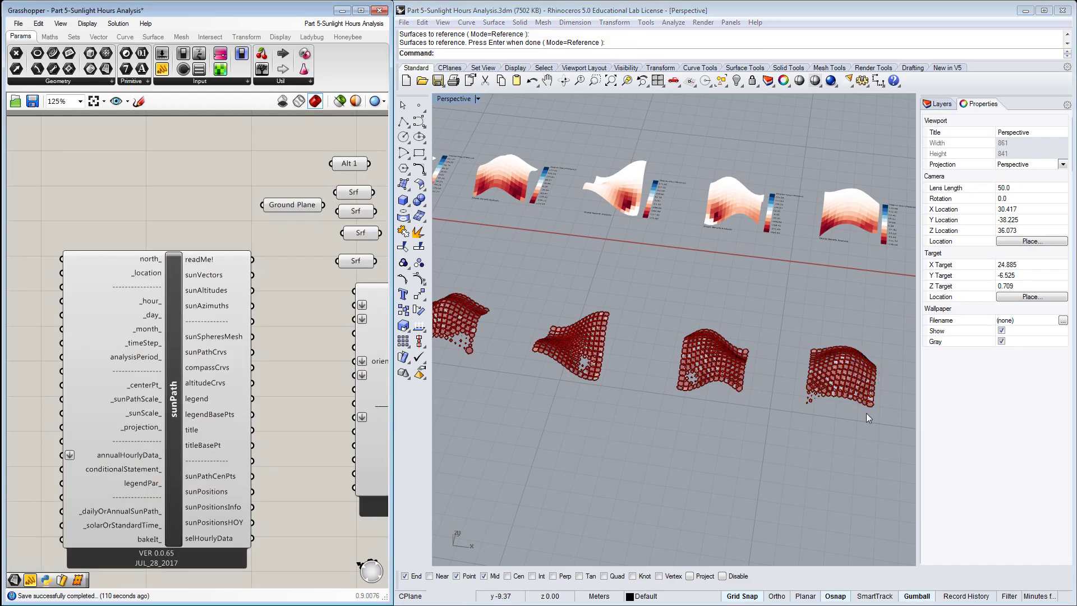
drag(873, 426, 439, 258)
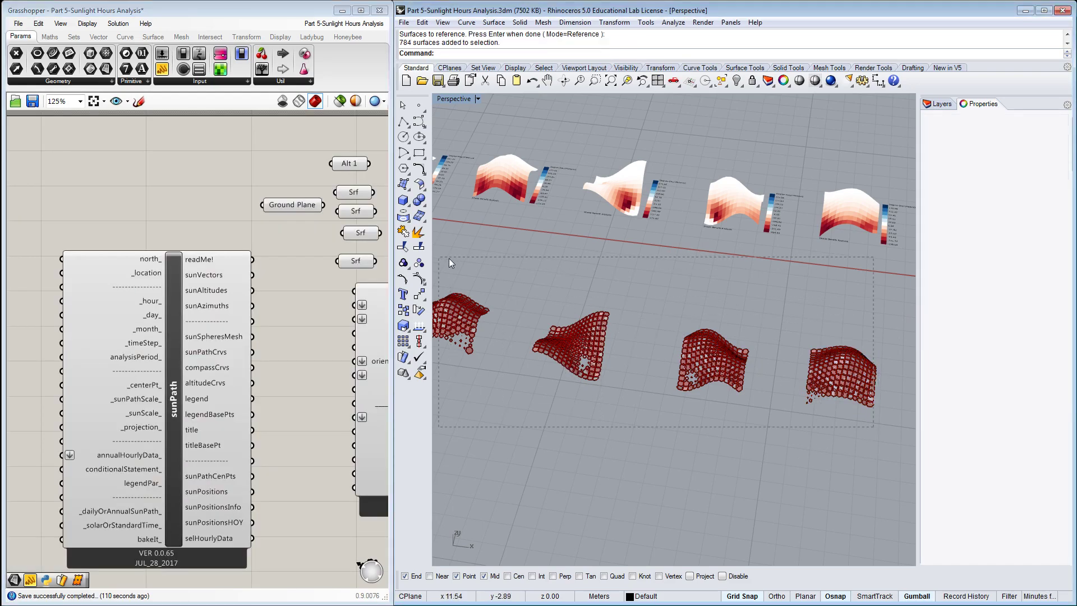
click(736, 80)
Rename the four Surface parameters below Alt 1, in order, as Alt 2, Alt 3, Alt 4 and Alt 5.
scroll(774, 319, down, 3)
scroll(793, 339, down, 2)
right_drag(319, 272, 225, 267)
right_click(260, 188)
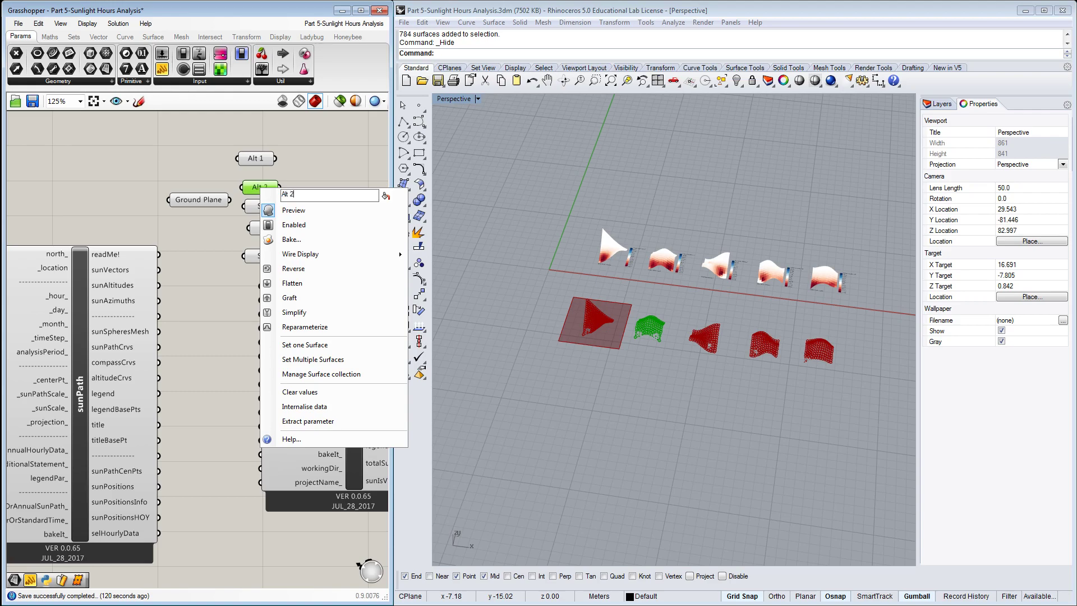
click(283, 154)
right_click(259, 208)
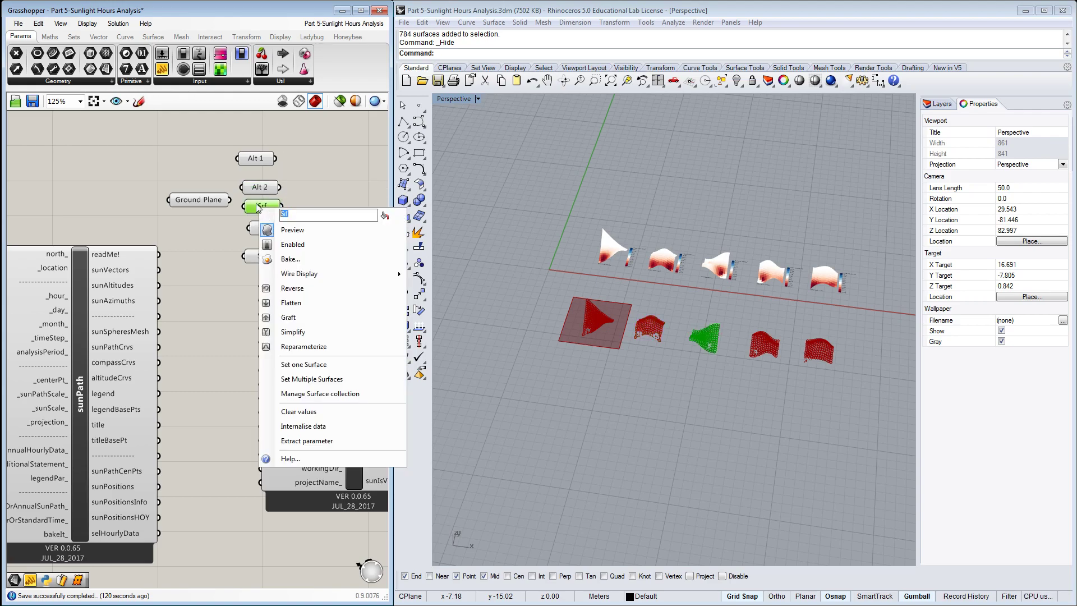
key(Escape)
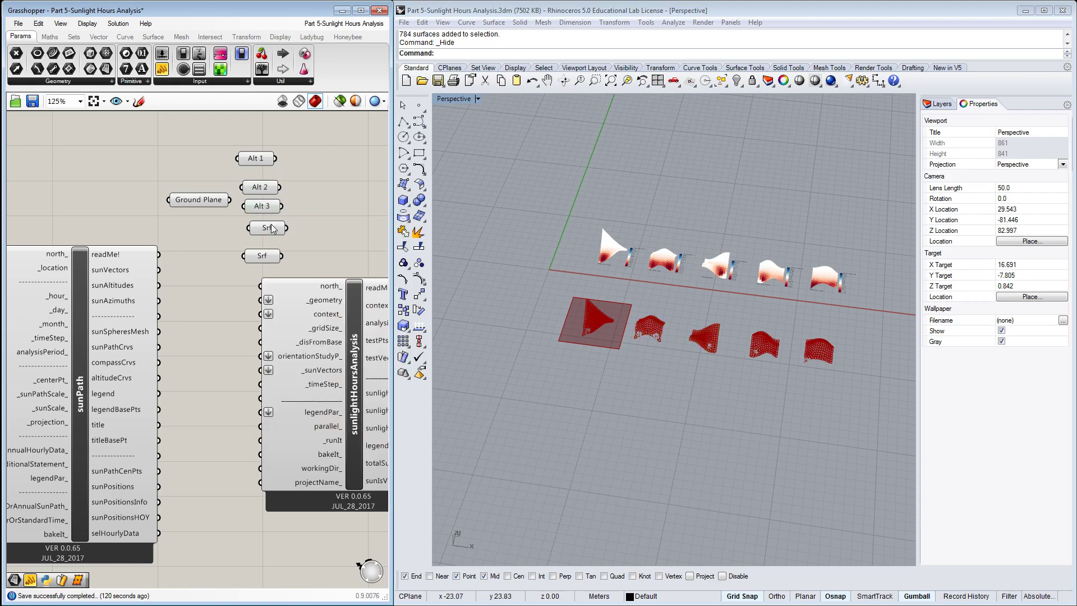
right_click(274, 226)
right_click(263, 231)
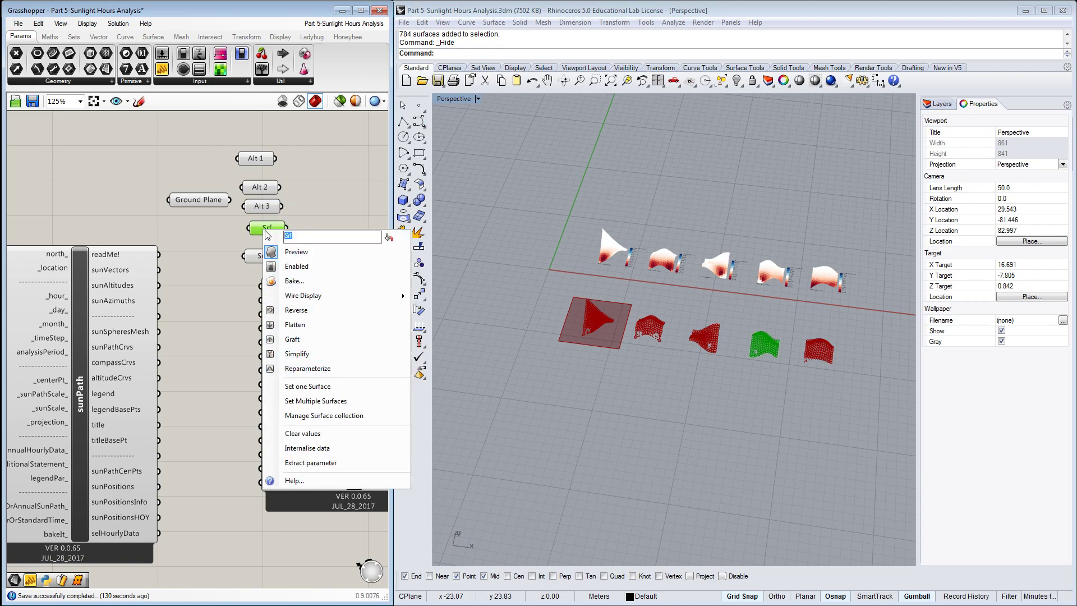
key(Escape)
right_click(267, 258)
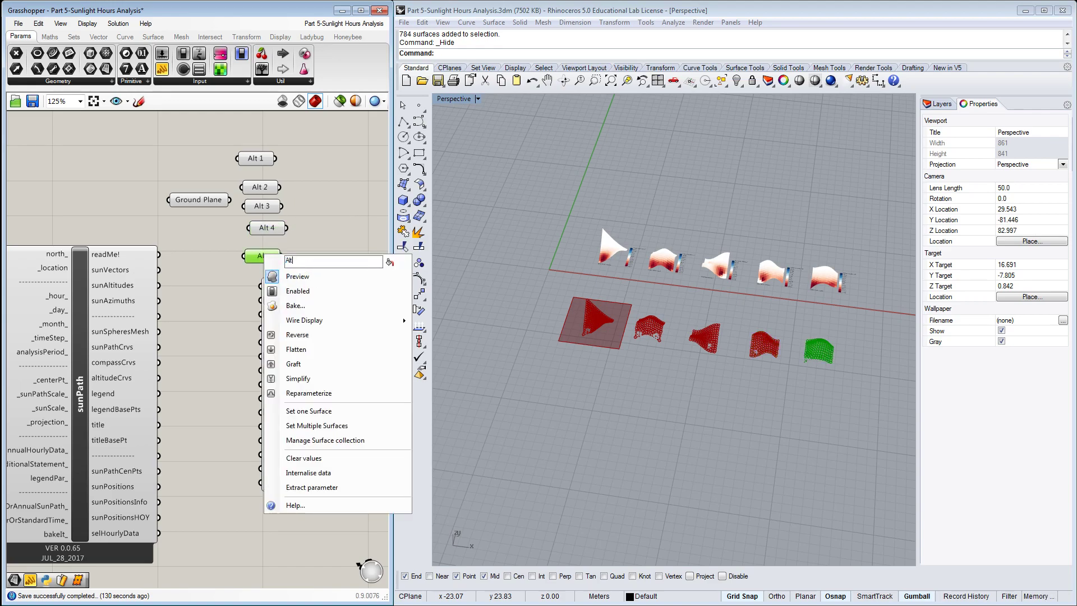
click(323, 205)
Align the five Alt parameters in an even column and place the Ground Plane parameter directly beneath Alt 5.
drag(300, 264, 265, 138)
click(268, 144)
click(267, 137)
drag(196, 202, 256, 263)
click(192, 217)
scroll(192, 216, down, 2)
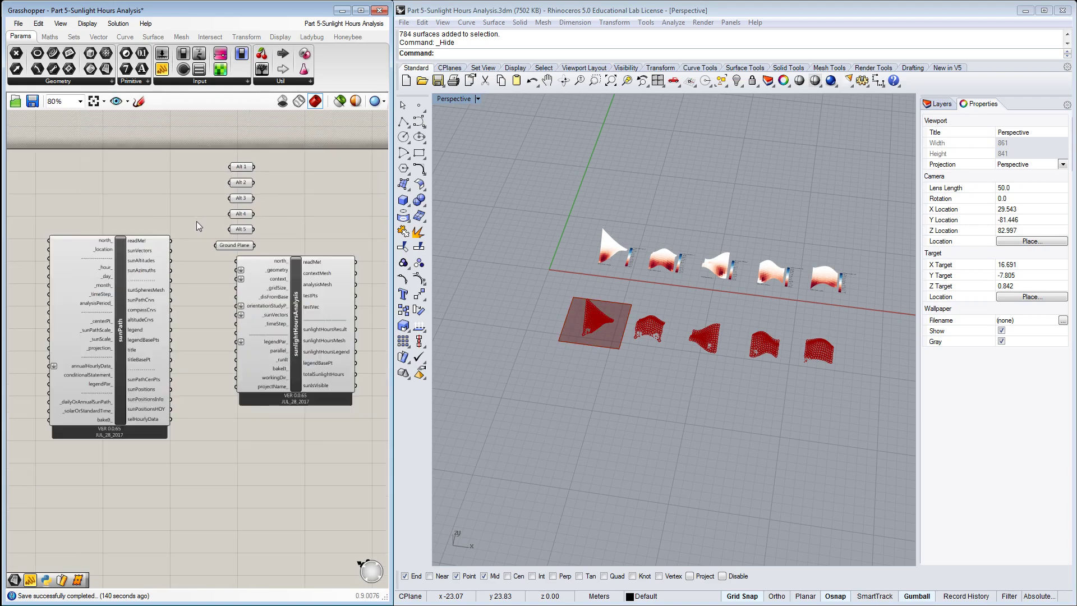
Add an empty Surface parameter beside Alt 5 and shift the sunlightHoursAnalysis component farther from the parameter column.
drag(293, 303, 318, 315)
scroll(308, 296, up, 3)
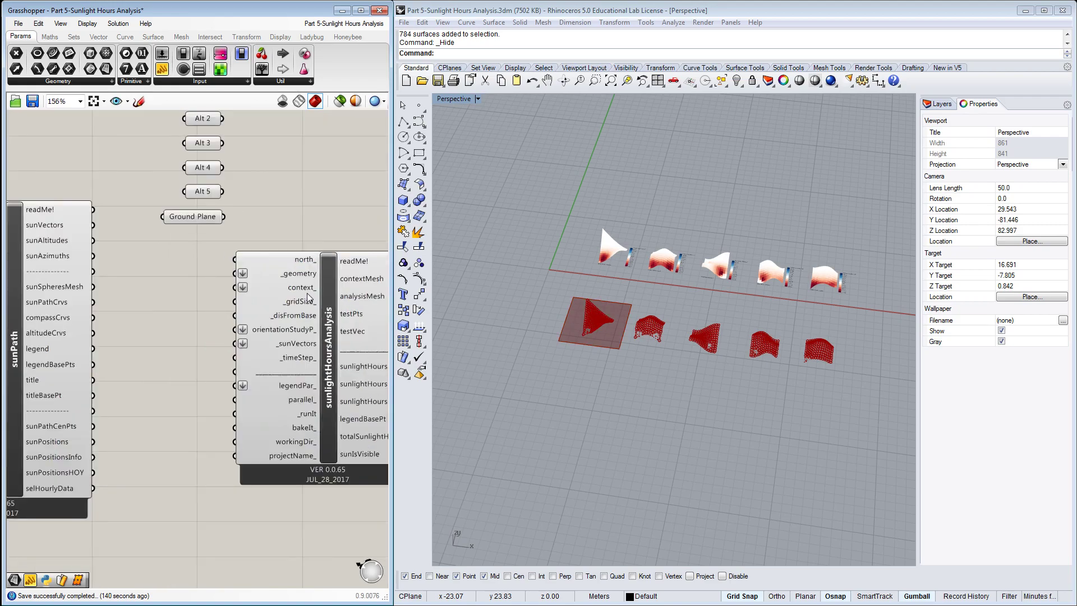
drag(129, 68, 273, 159)
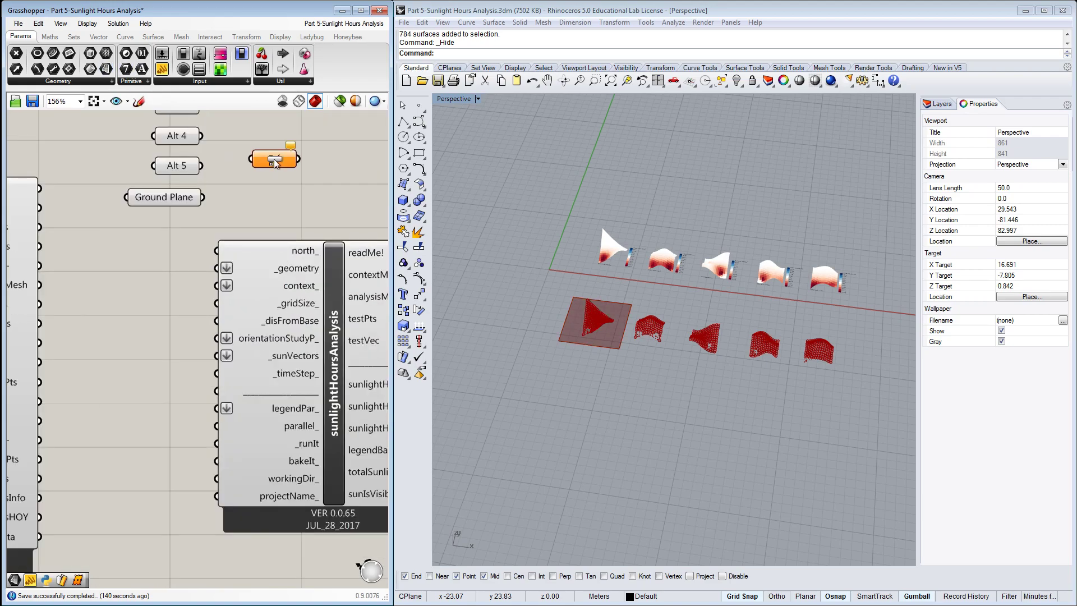
scroll(278, 305, down, 2)
drag(278, 305, 342, 301)
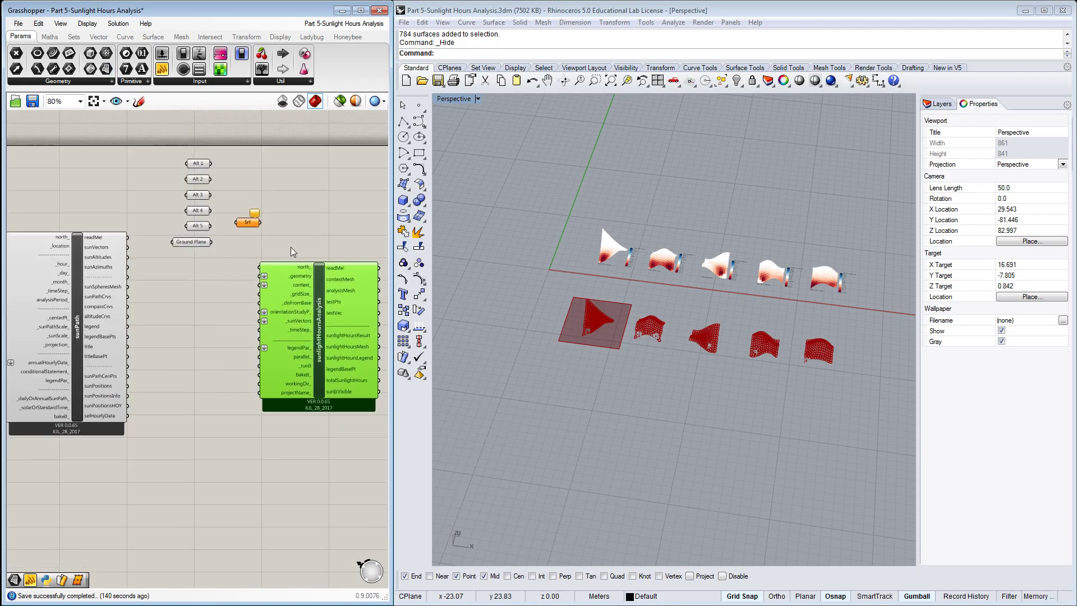
click(266, 236)
Wire Alt 1 through the new Surface parameter into the context_ input, and connect Ground Plane to _geometry on sunlightHoursAnalysis.
scroll(266, 235, up, 1)
drag(257, 216, 254, 316)
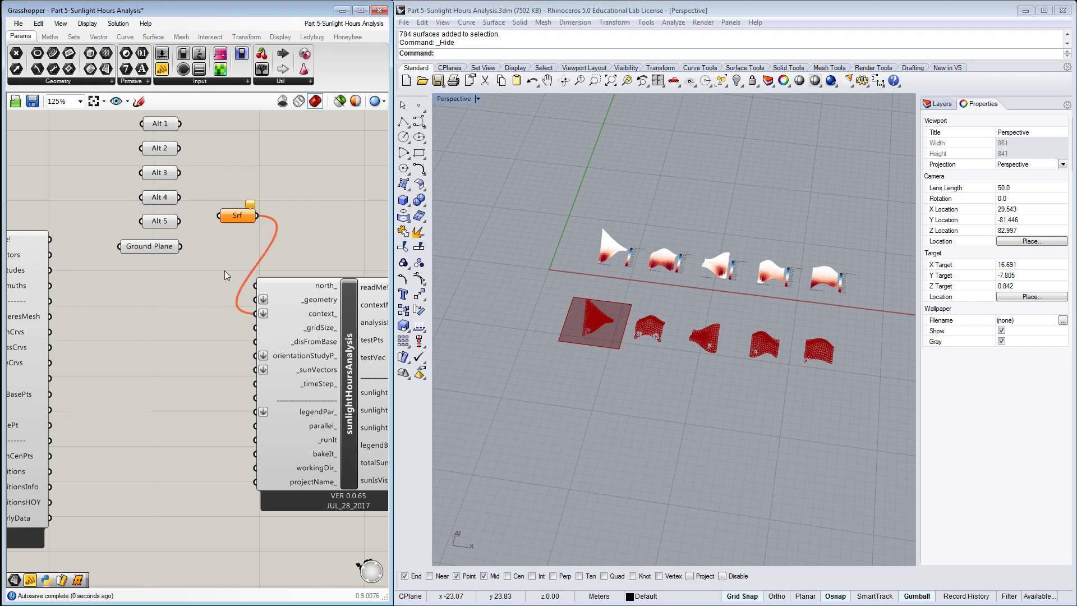
drag(179, 124, 219, 215)
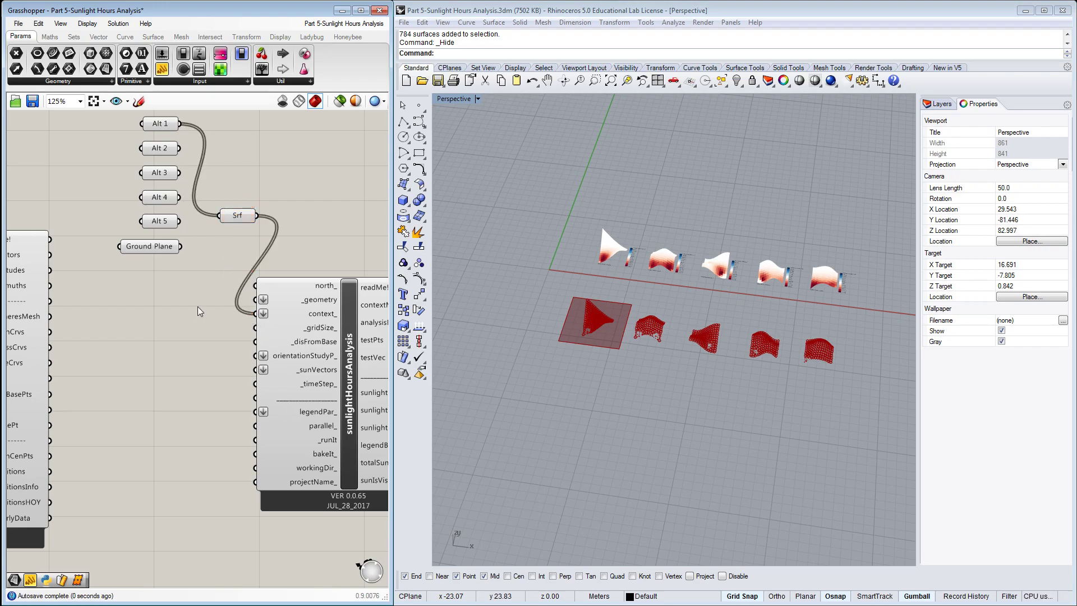
drag(181, 248, 264, 312)
Add a panel containing 0.2, shrink it and connect it to the _gridSize input of sunlightHoursAnalysis.
scroll(231, 340, down, 1)
scroll(300, 332, up, 1)
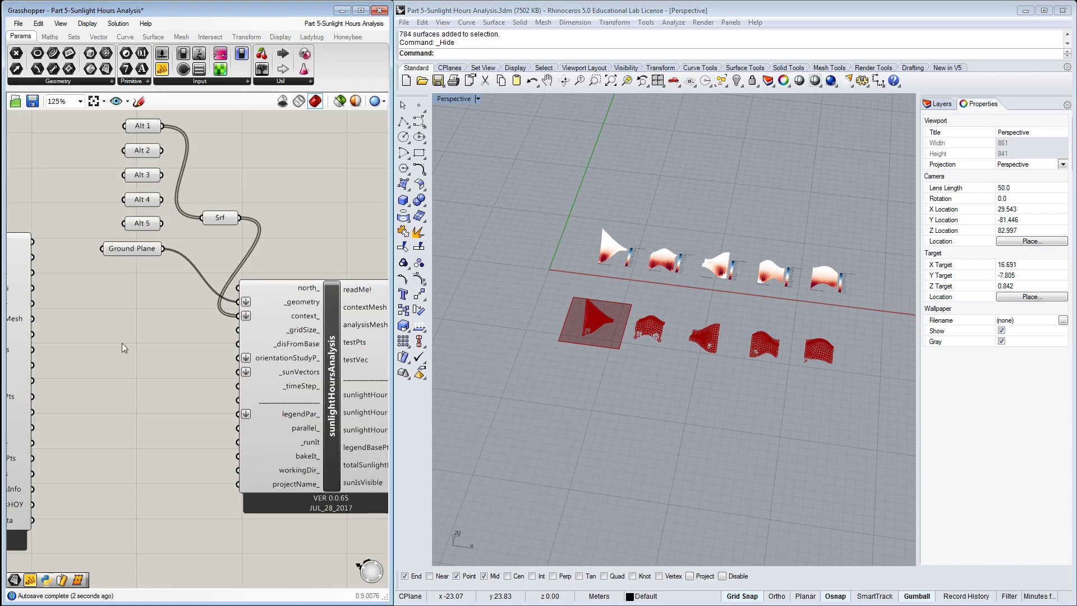
drag(162, 69, 144, 329)
double_click(144, 329)
text(0.2)
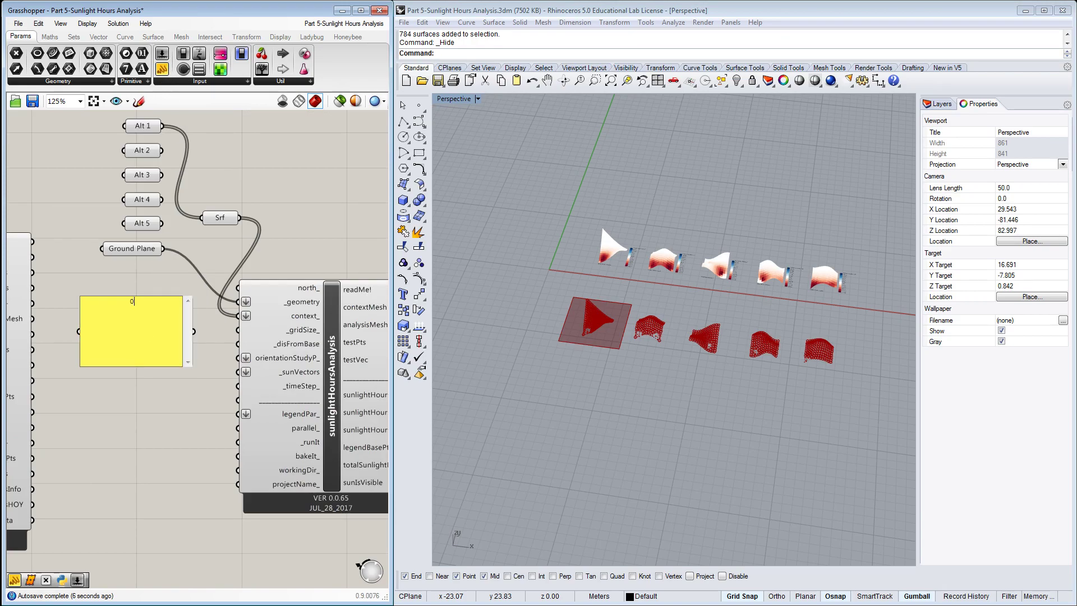
click(184, 374)
drag(189, 363, 238, 329)
click(194, 373)
Add a second panel containing 0.01, shrink it below the first and connect it to the _disFromBase input.
drag(162, 52, 142, 390)
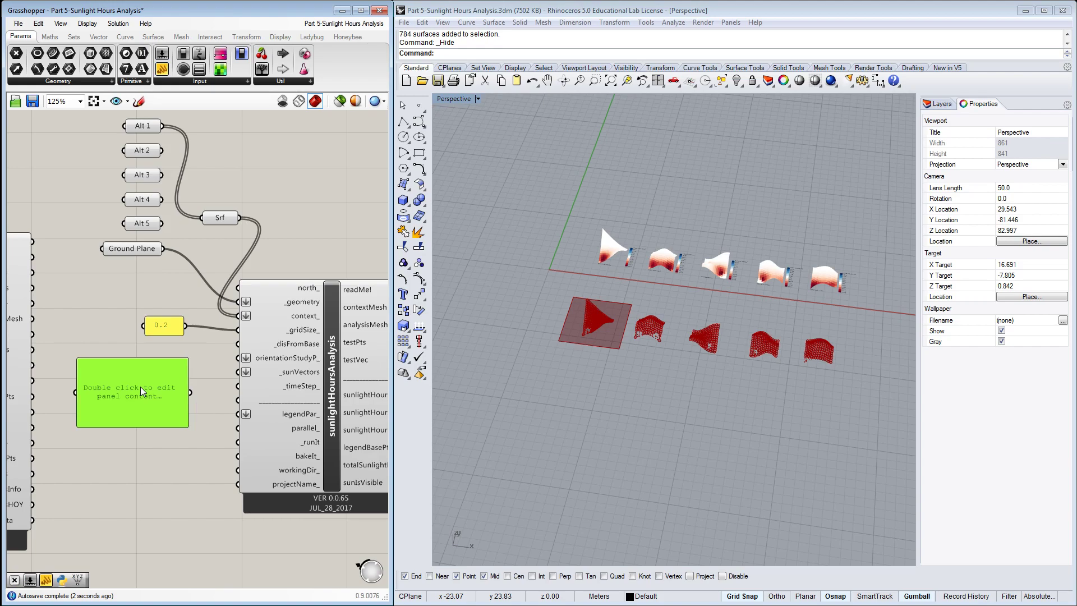
double_click(142, 391)
text(0.0)
click(213, 395)
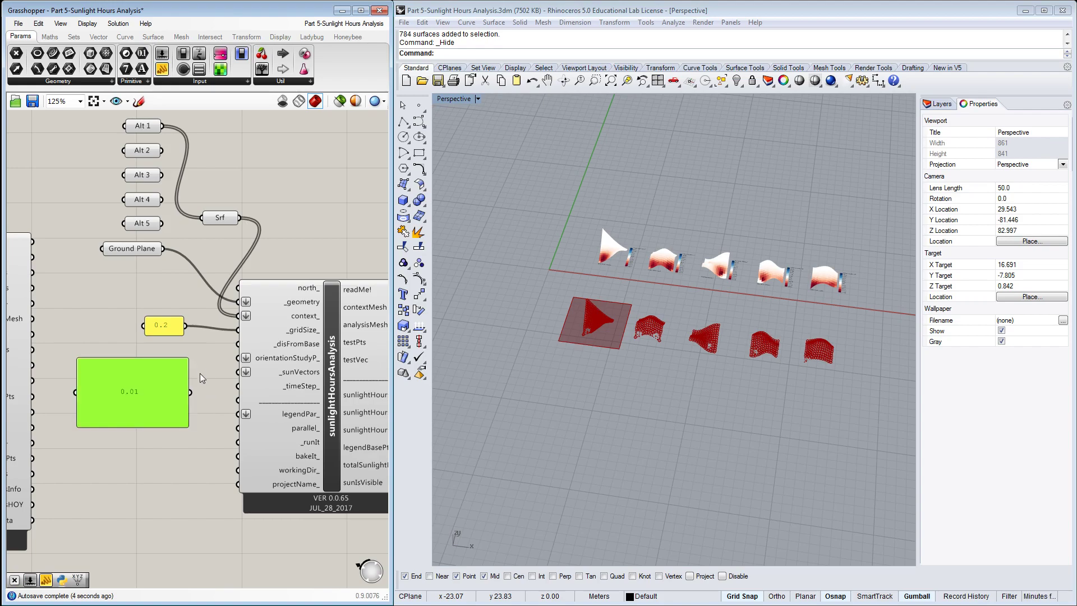
drag(188, 358, 238, 349)
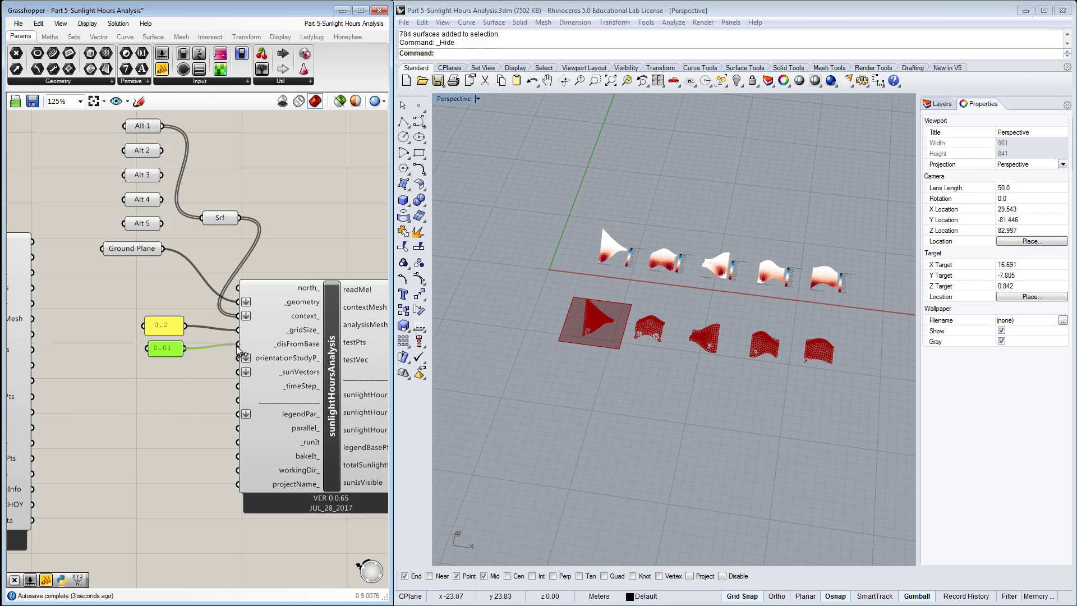
click(207, 413)
Connect a Boolean toggle set to True to parallel_ and a second toggle set to False to _runIt.
right_drag(202, 413, 171, 353)
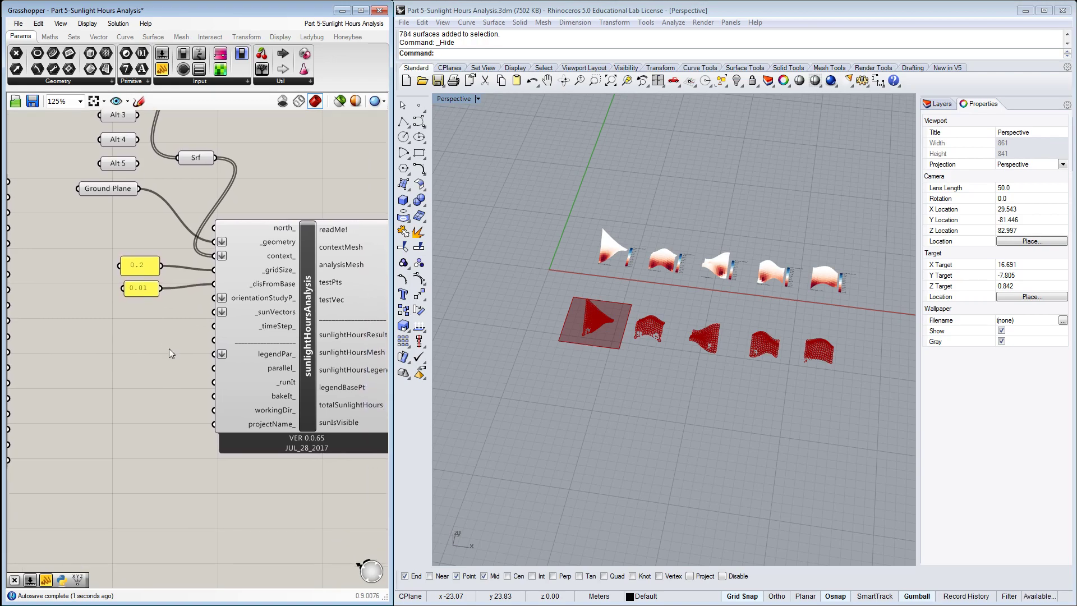
drag(190, 53, 214, 368)
drag(140, 386, 144, 371)
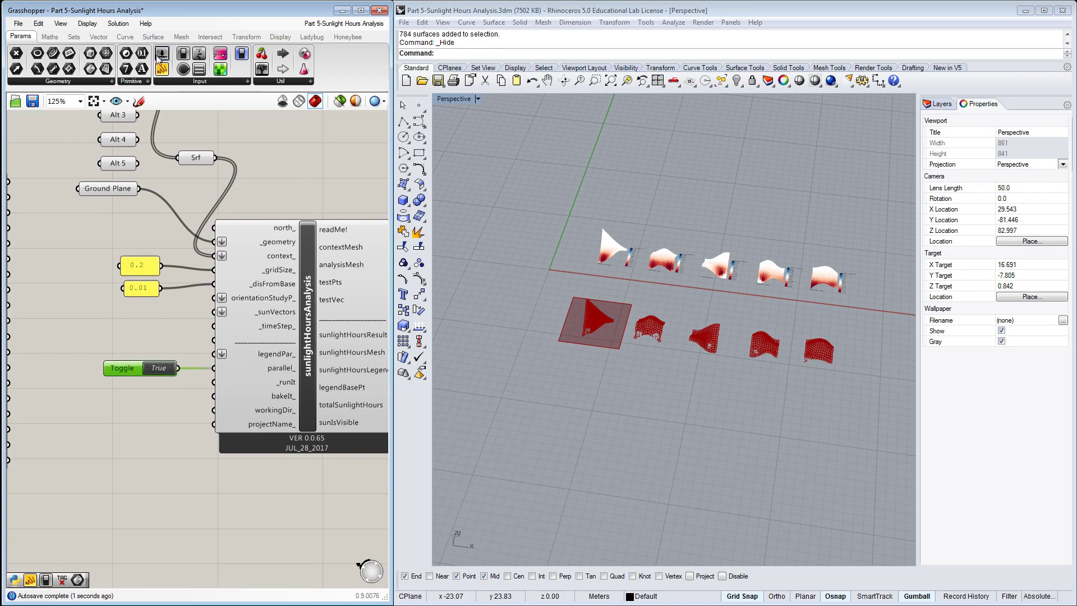
drag(184, 53, 206, 383)
drag(104, 403, 118, 393)
click(152, 435)
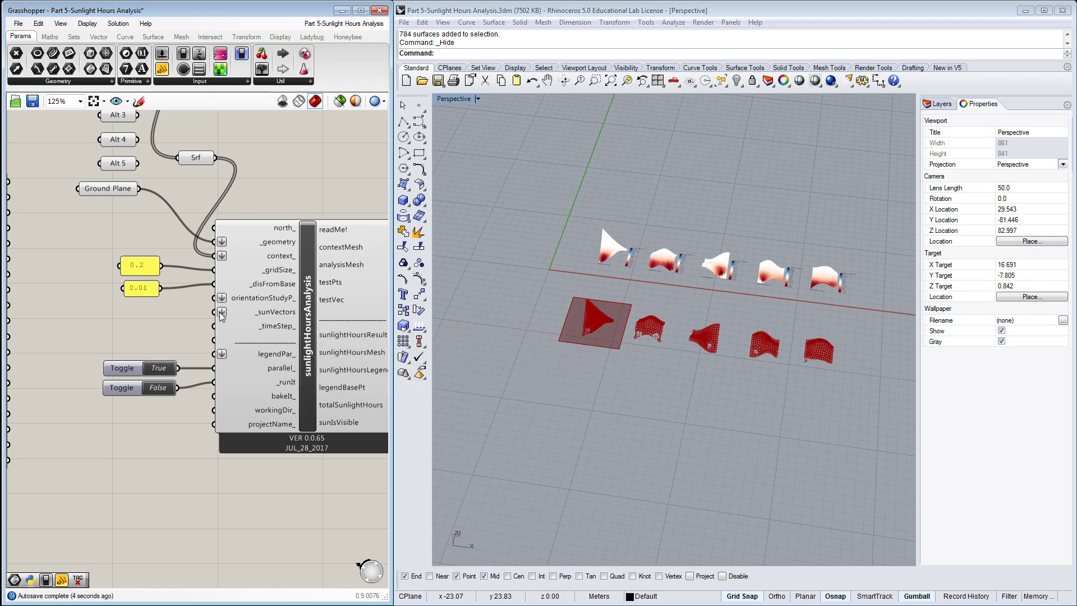
Reposition the sunPath component slightly and connect the location output of importEPW to its _location input.
scroll(151, 322, down, 2)
right_drag(126, 324, 234, 327)
drag(142, 257, 148, 271)
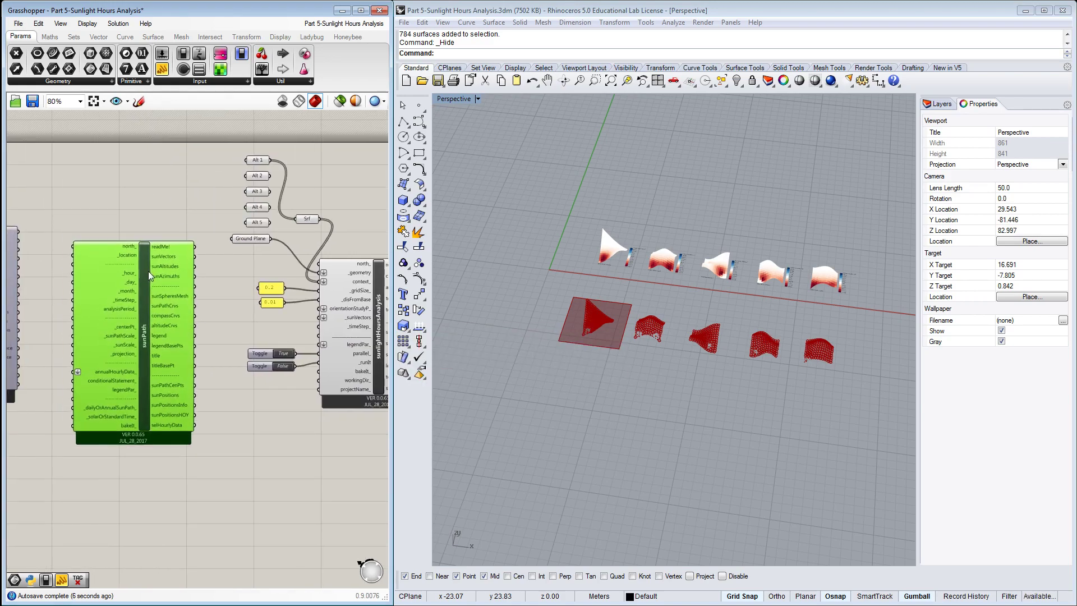
right_drag(51, 249, 135, 265)
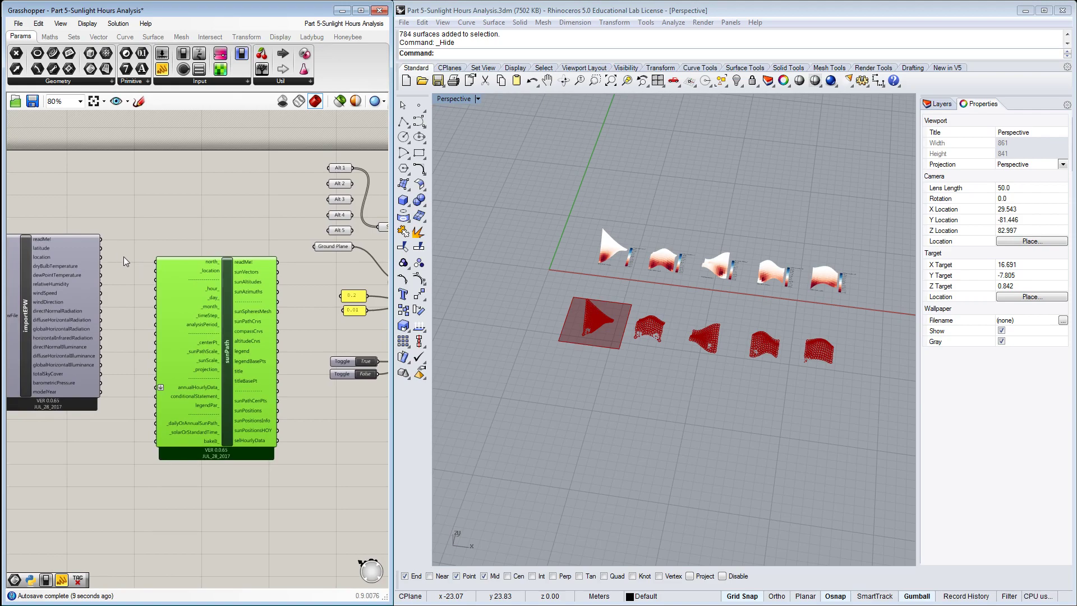
click(113, 261)
drag(101, 257, 157, 271)
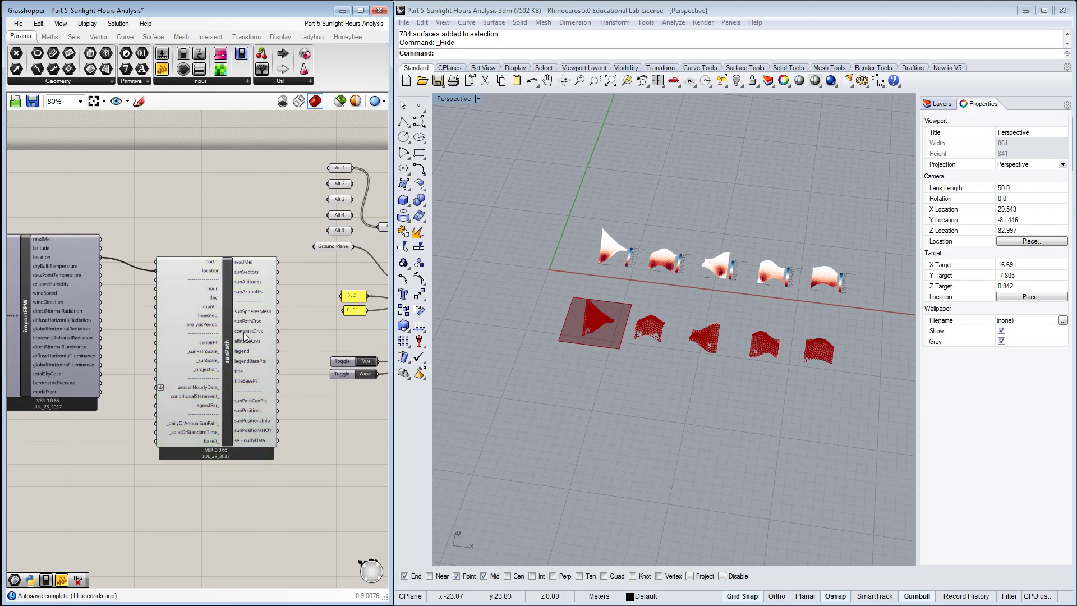
Connect the sunVectors output of sunPath to the _sunVectors input of sunlightHoursAnalysis.
mouse_move(247, 275)
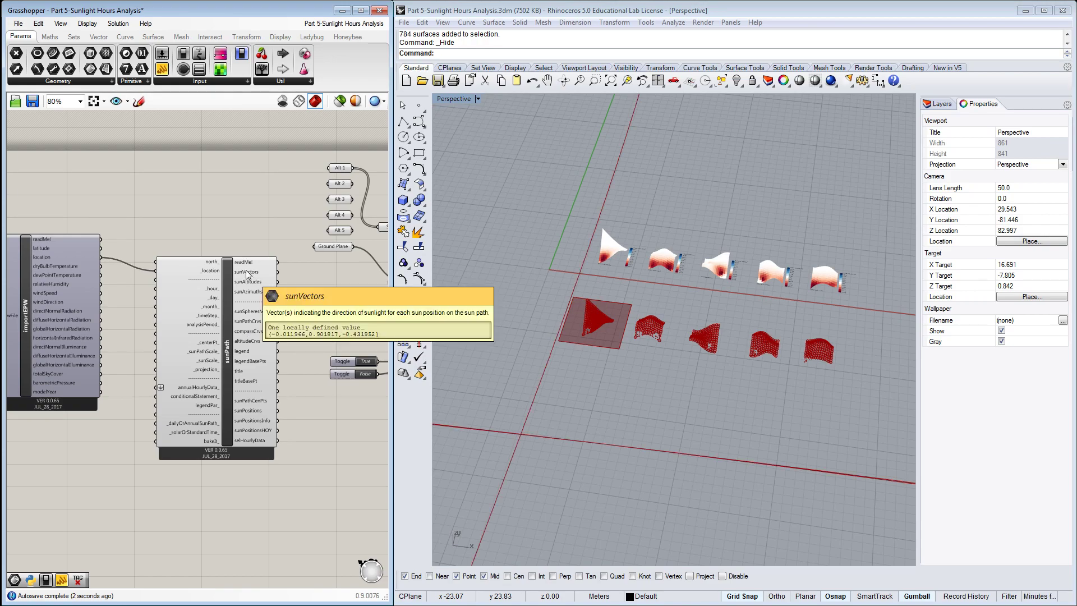
right_drag(318, 321, 183, 318)
drag(141, 269, 264, 323)
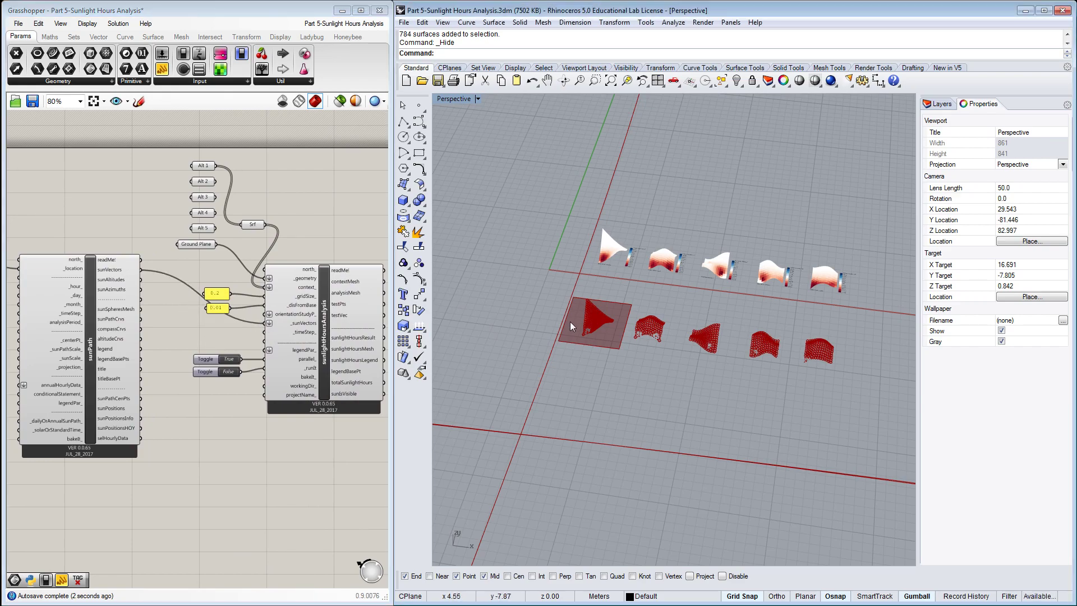
Run the sunlight hours analysis by setting the _runIt toggle to True.
scroll(614, 333, up, 5)
scroll(651, 333, up, 2)
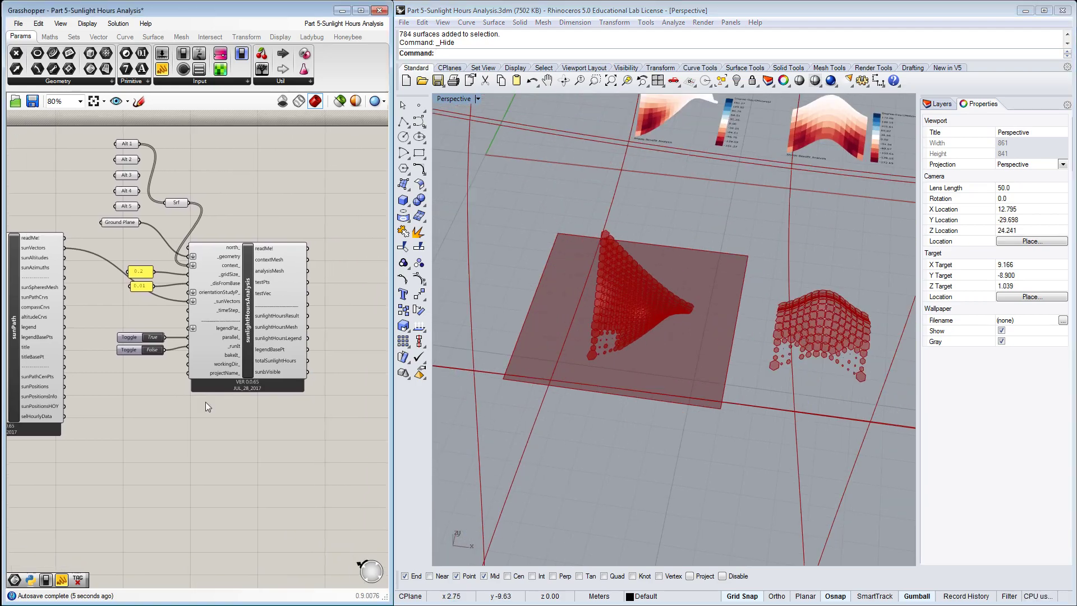
scroll(161, 353, up, 3)
double_click(137, 352)
right_drag(644, 457, 634, 419)
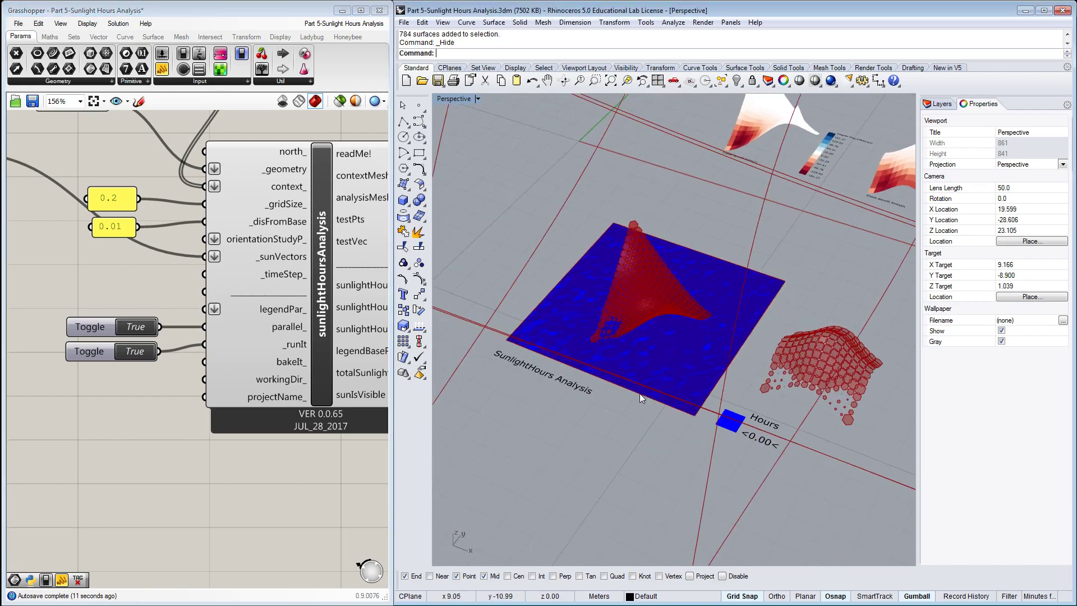
Turn off the preview of the sunPath component.
click(136, 300)
scroll(137, 300, down, 5)
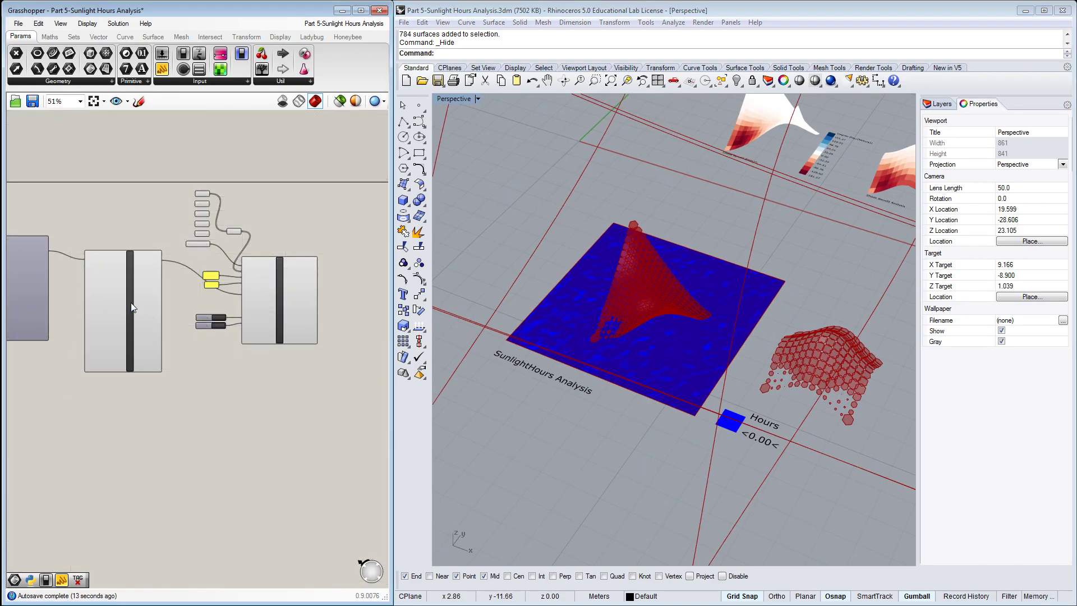
right_click(132, 301)
click(178, 373)
click(266, 379)
Show the hidden Rhino objects and reverse the ground plane surface's direction with the Flip command.
right_drag(571, 376, 627, 338)
scroll(627, 338, up, 3)
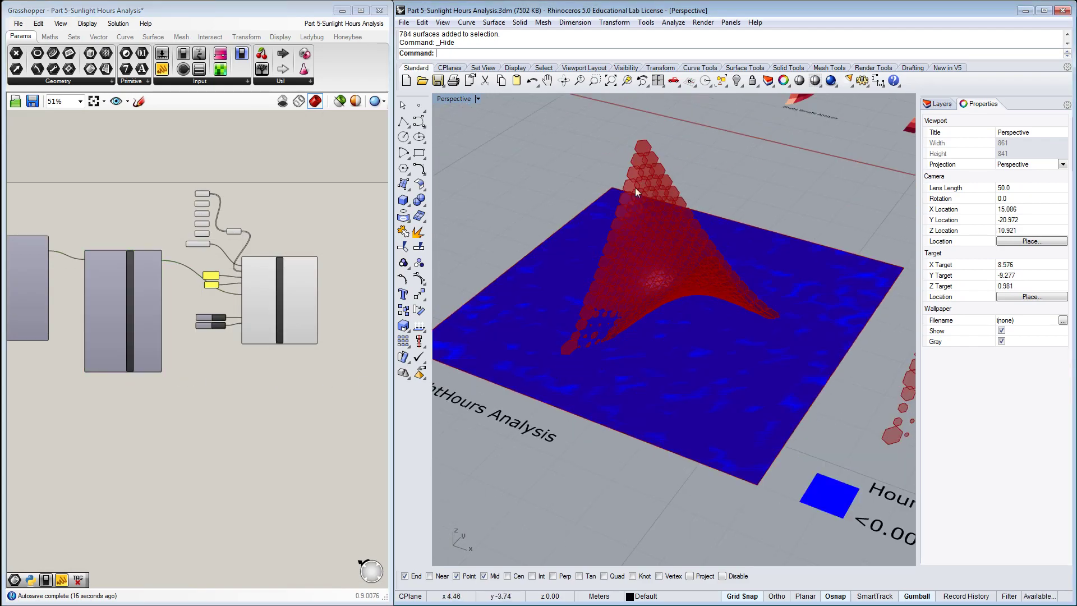
right_click(736, 80)
click(778, 269)
text(Flip)
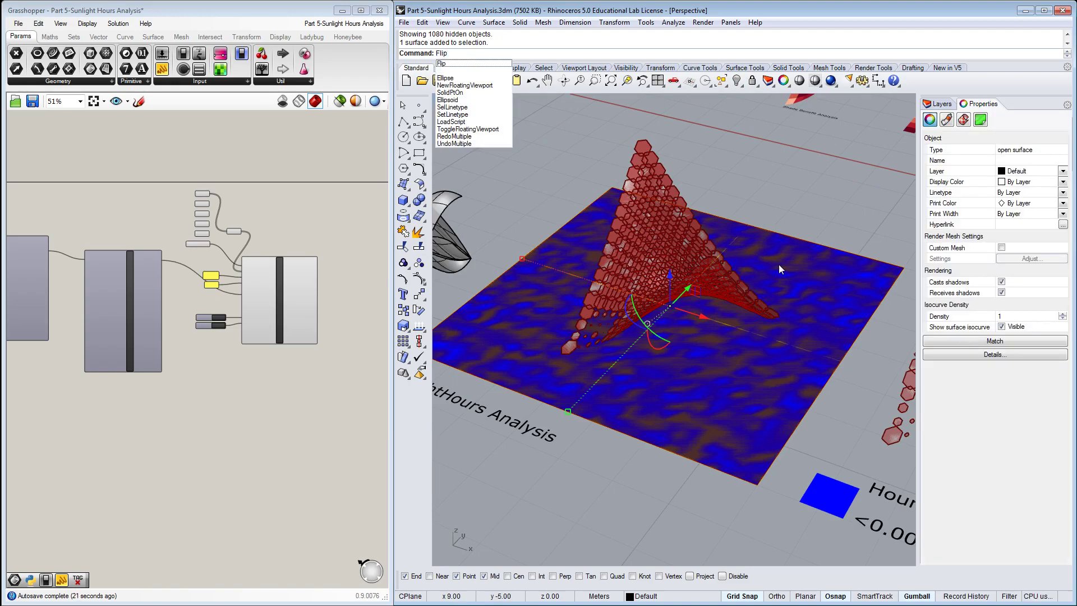
key(Return)
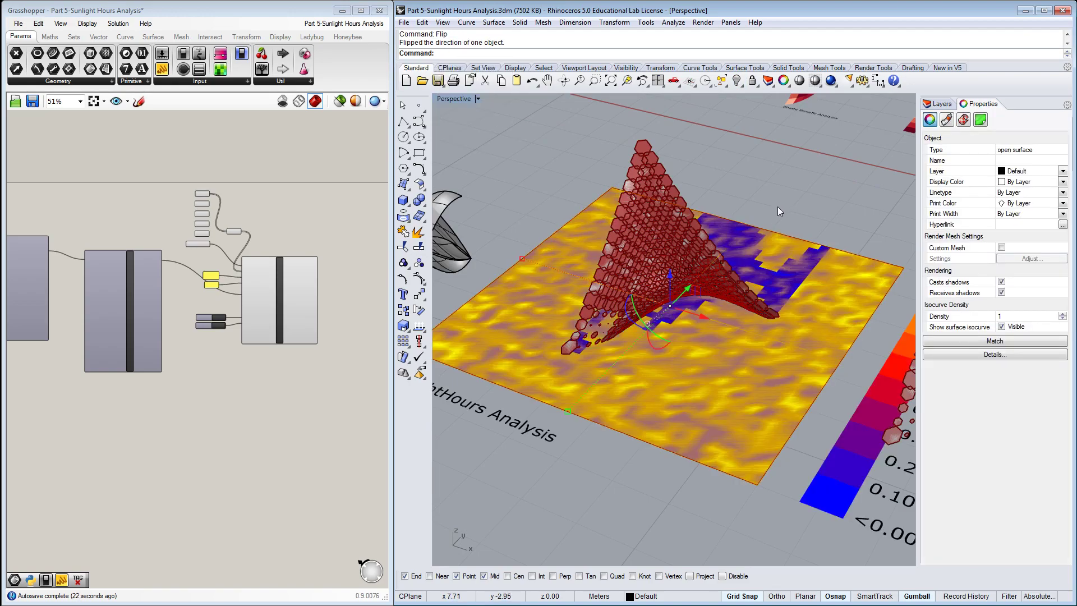
Hide the ground plane surface in Rhino and turn off the preview of the Ground Plane parameter.
click(735, 82)
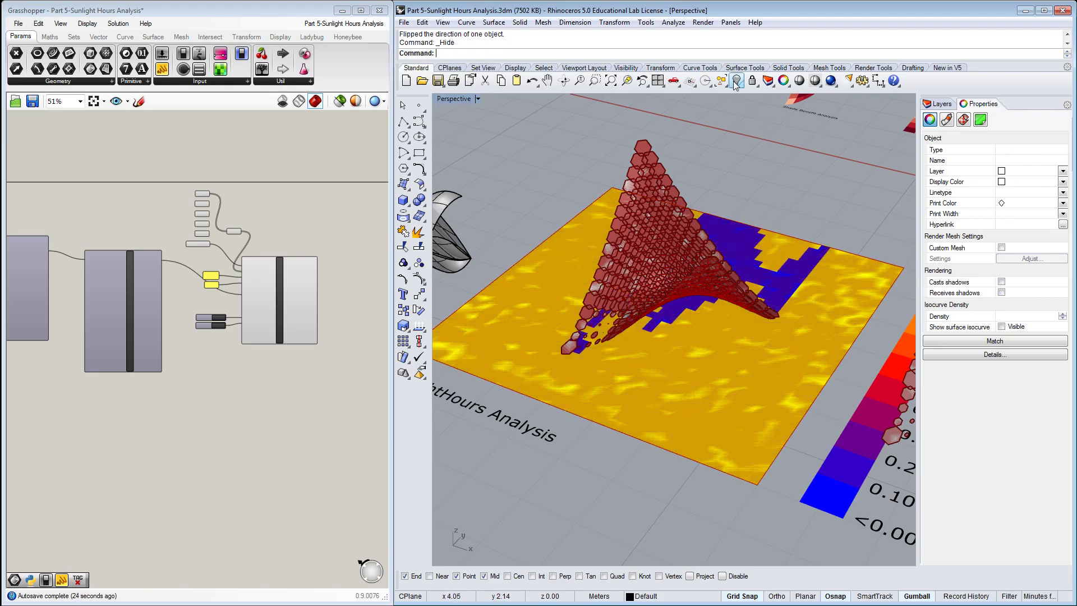
scroll(203, 256, up, 5)
right_click(183, 228)
click(208, 251)
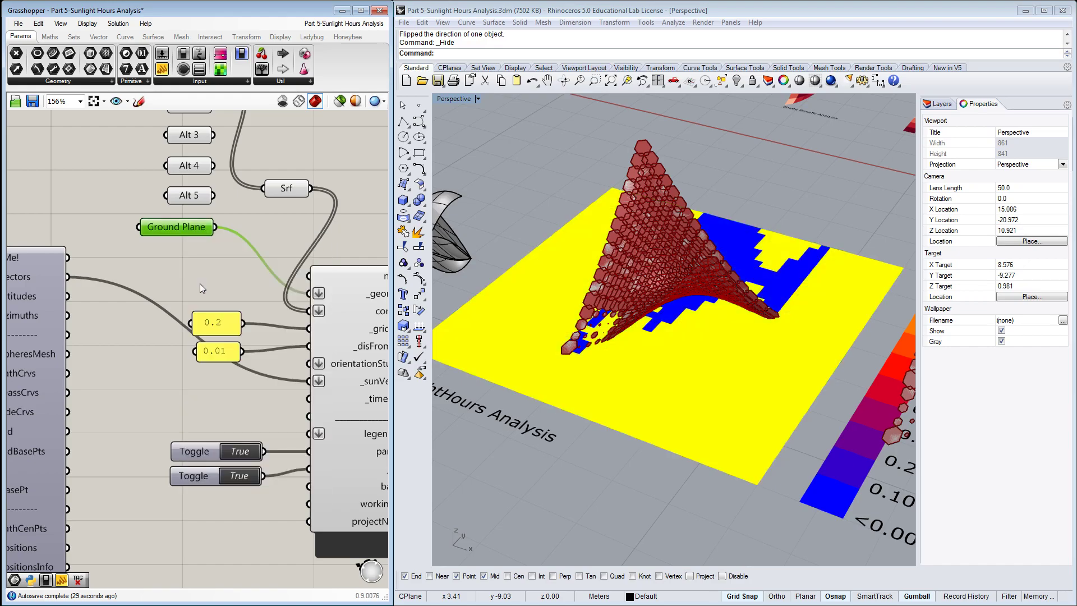
Hide the group of overlapping surfaces standing beside the analysed ground plane in Rhino.
scroll(184, 271, down, 3)
right_drag(638, 384, 721, 374)
scroll(747, 372, down, 4)
scroll(762, 368, down, 4)
drag(551, 439, 523, 348)
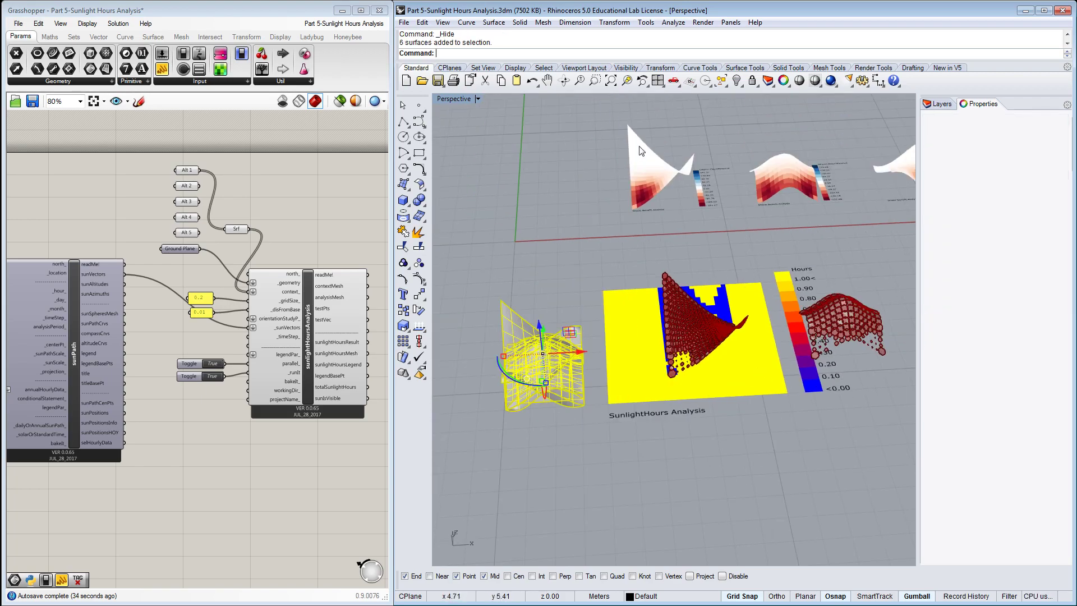
scroll(638, 146, up, 2)
click(736, 80)
Hide the Rhino surface group of the first perforated panel above the ground plane.
right_drag(766, 365, 743, 412)
scroll(784, 419, up, 4)
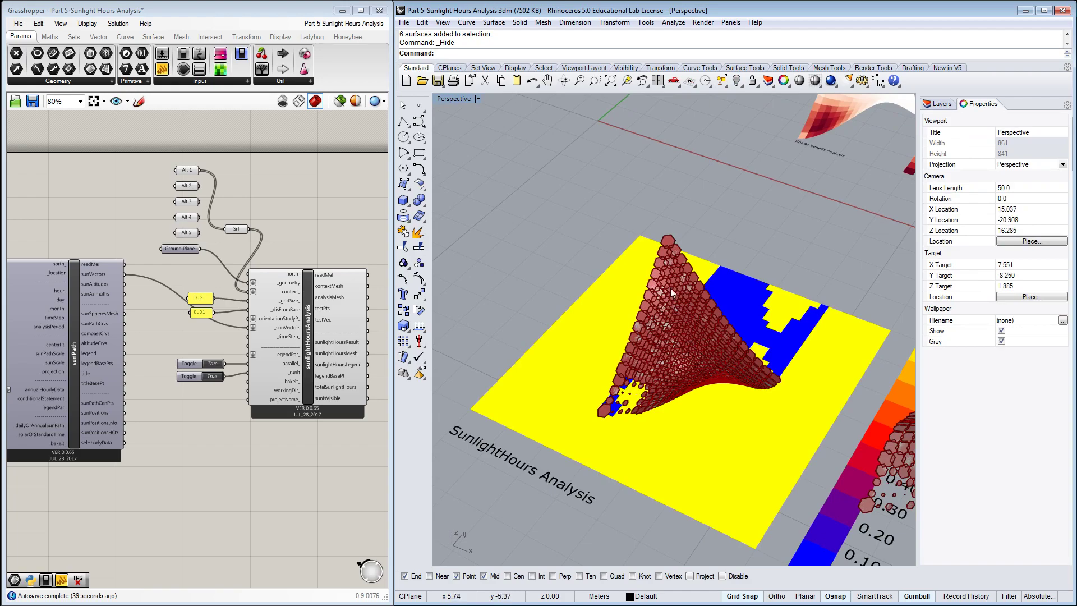
click(670, 285)
click(736, 80)
Hide the Rhino surfaces of the remaining four perforated panel alternatives together.
right_drag(576, 310, 641, 307)
scroll(557, 313, down, 7)
scroll(553, 345, down, 3)
mouse_move(662, 391)
right_down()
mouse_move(656, 402)
mouse_move(646, 381)
right_up()
scroll(646, 382, down, 4)
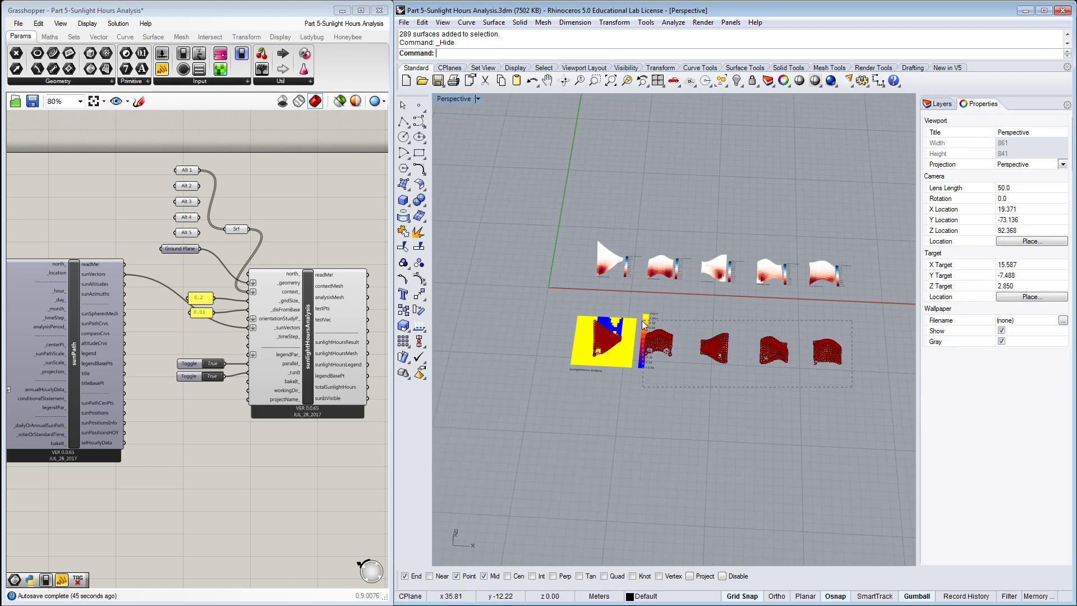
drag(645, 324, 643, 323)
click(736, 80)
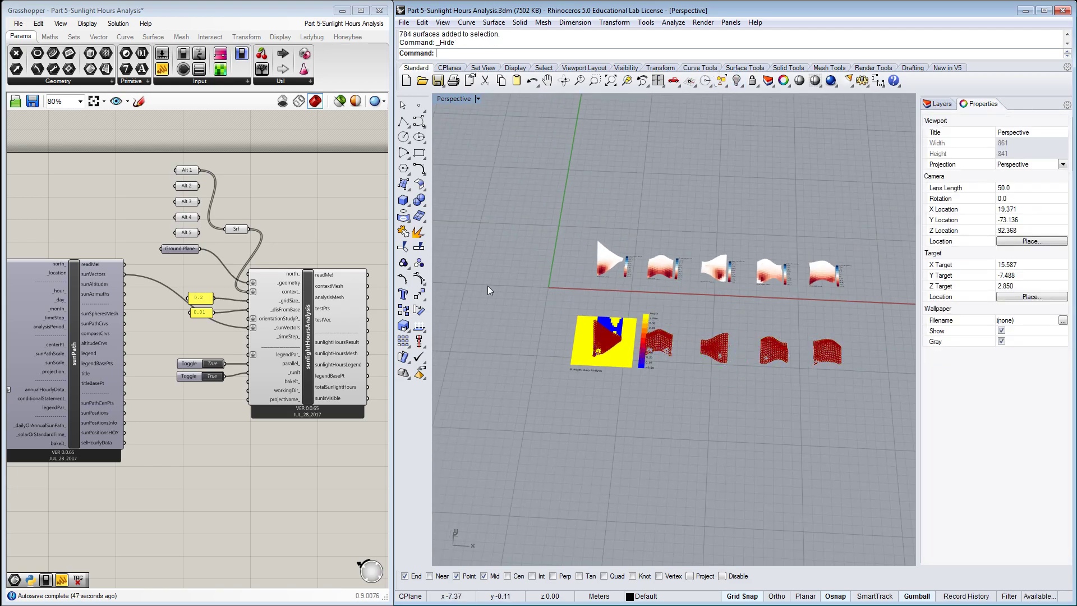
Add a Ladybug_Legend Parameters component below the sunlightHoursAnalysis component.
scroll(617, 358, up, 10)
right_drag(590, 344, 582, 332)
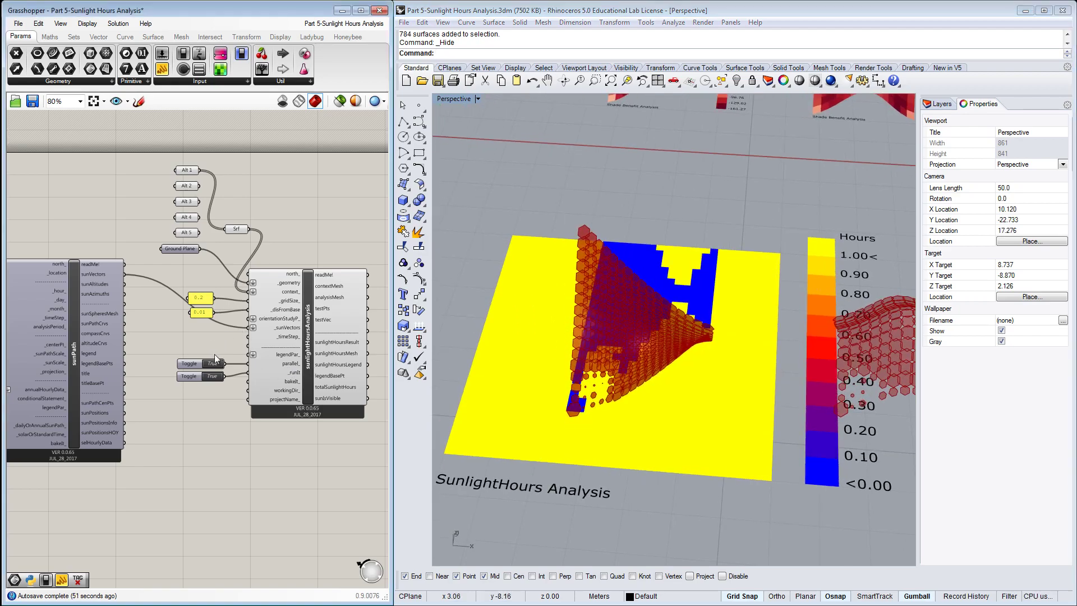
right_drag(241, 428, 197, 355)
scroll(210, 365, up, 1)
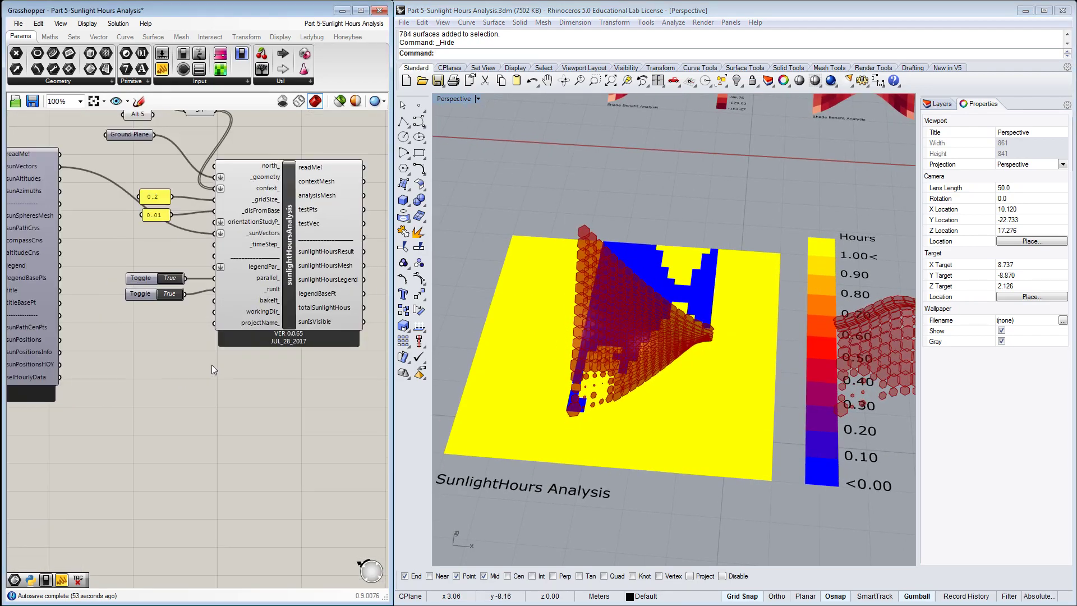
double_click(199, 375)
text(lege)
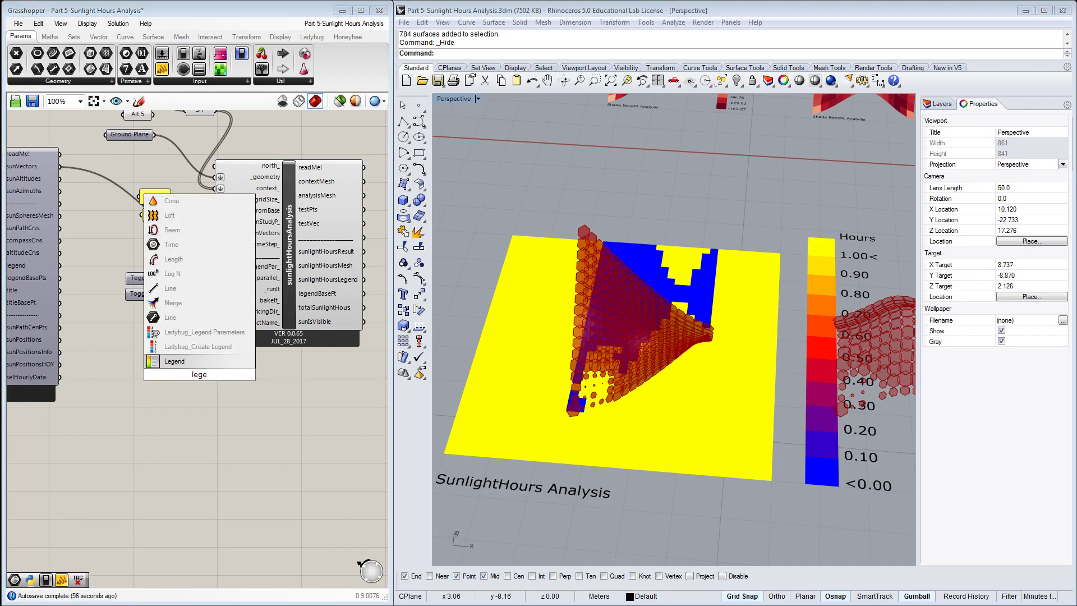
click(202, 332)
drag(214, 379, 202, 424)
mouse_move(169, 404)
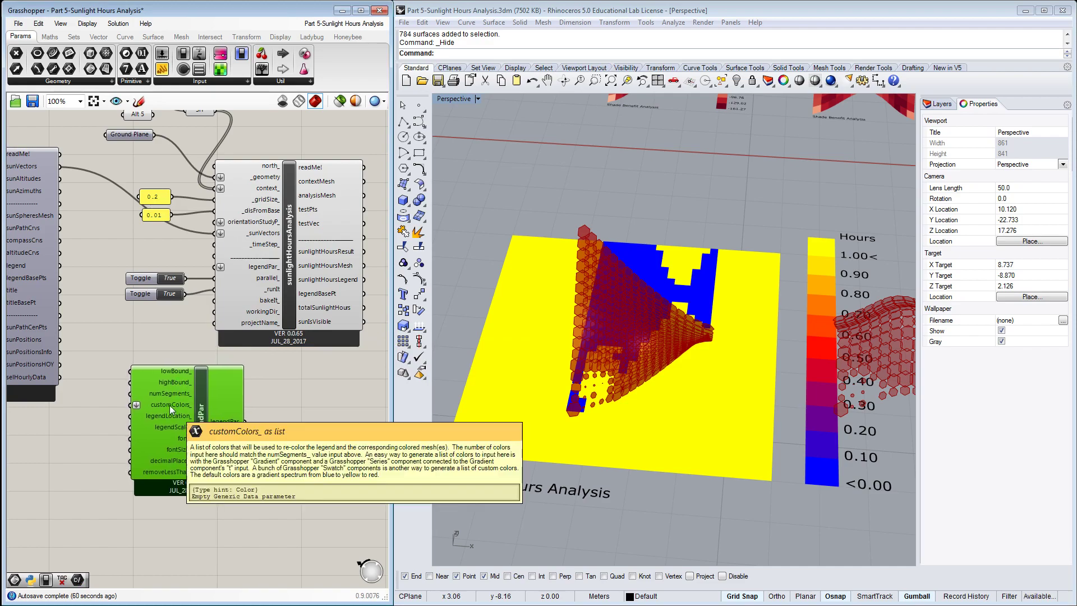
Add a Gradient component beside the legend parameters component and apply the white-to-black preset.
right_drag(125, 428, 179, 418)
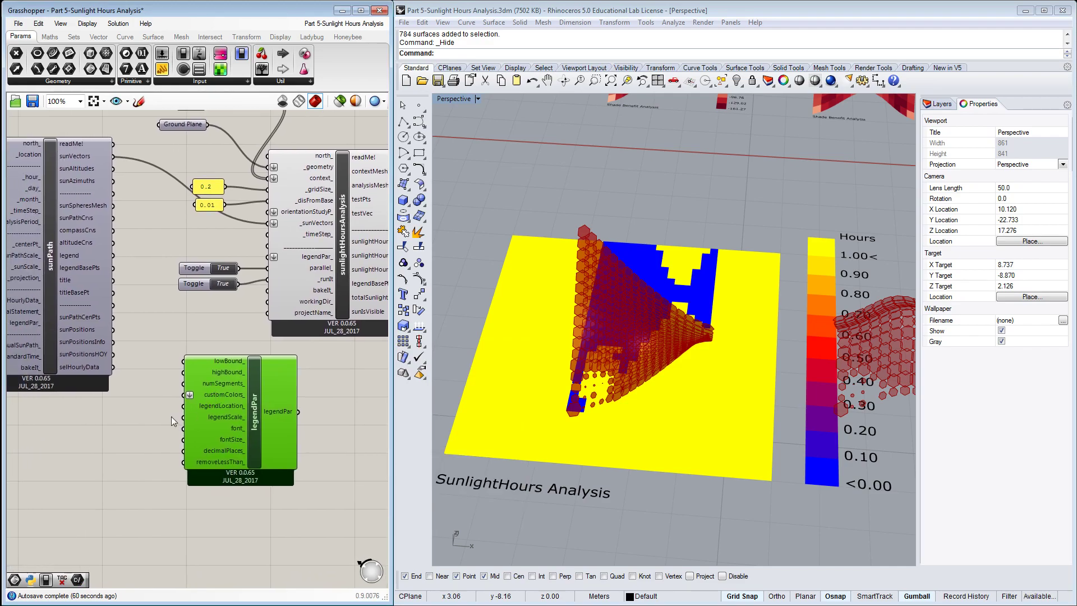
click(207, 82)
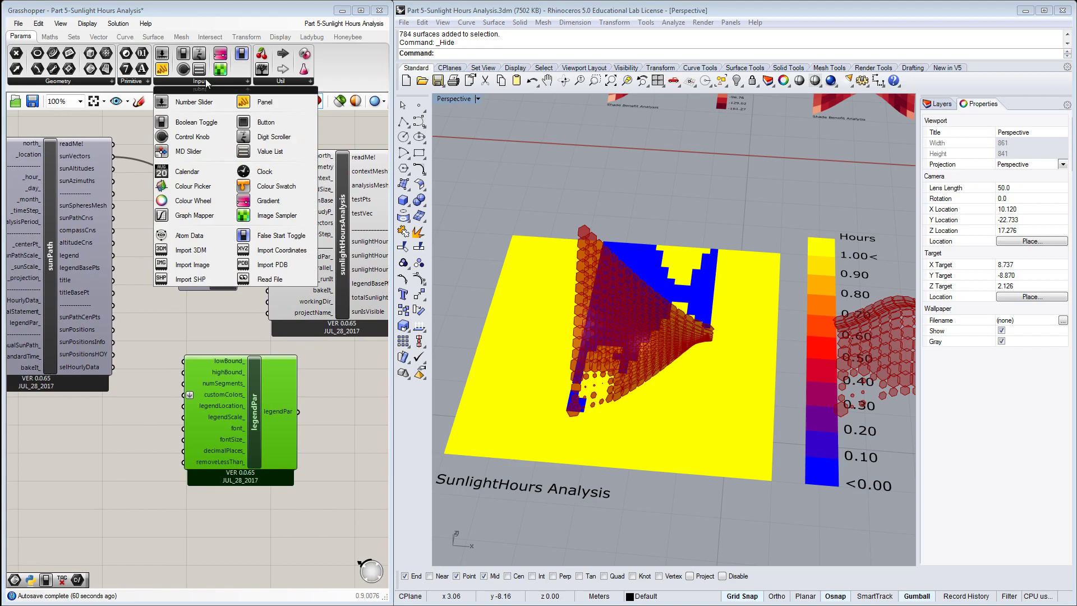
click(268, 200)
click(99, 443)
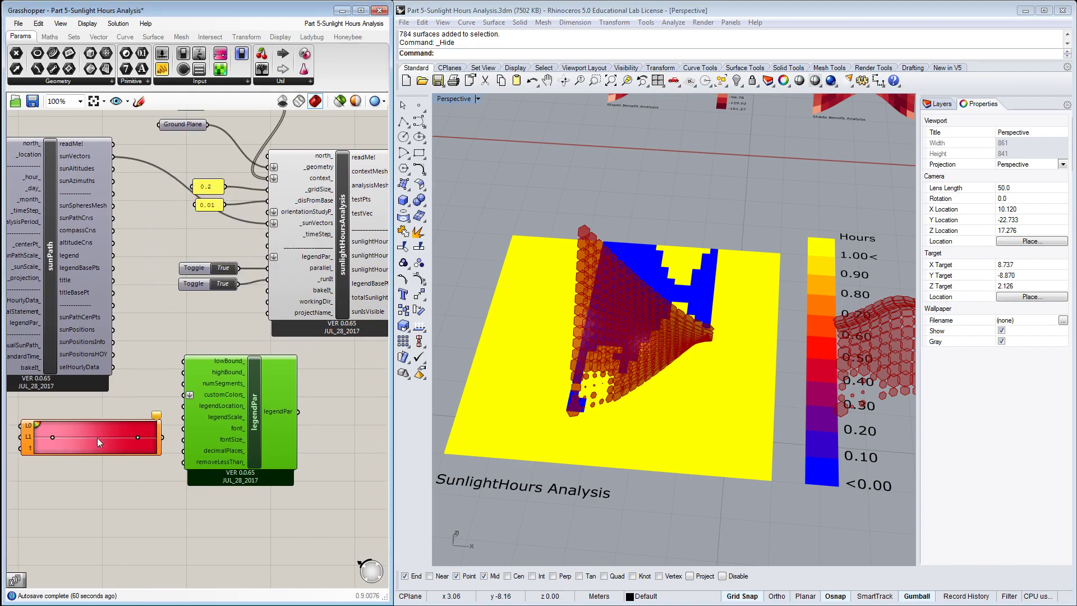
right_click(37, 429)
mouse_move(85, 495)
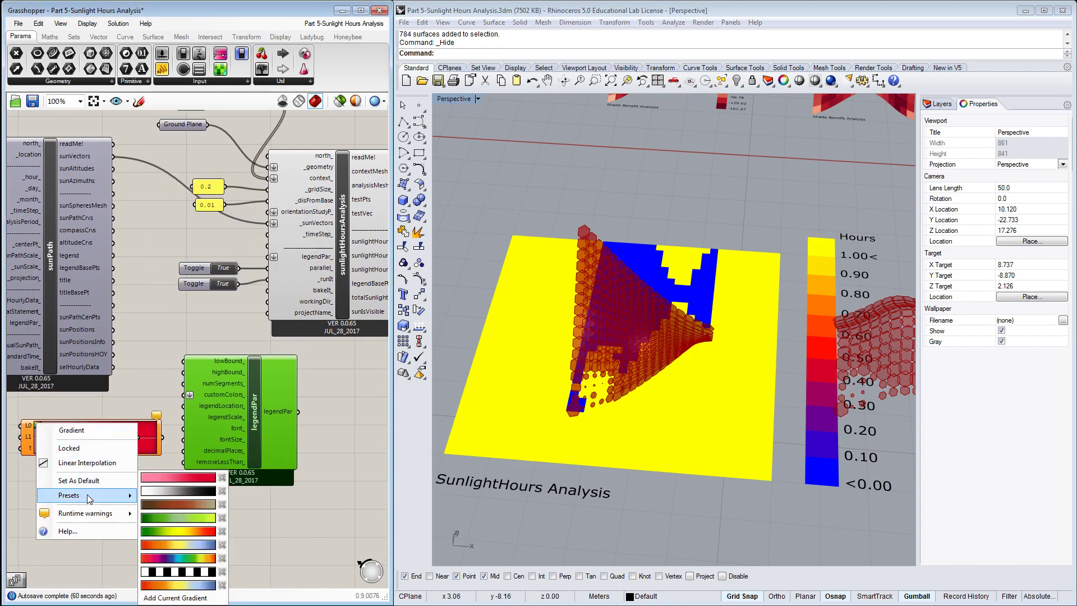
click(163, 491)
Connect the gradient to customColors_ and the legendPar output to the legendPar_ input of sunlightHoursAnalysis.
drag(162, 437, 184, 394)
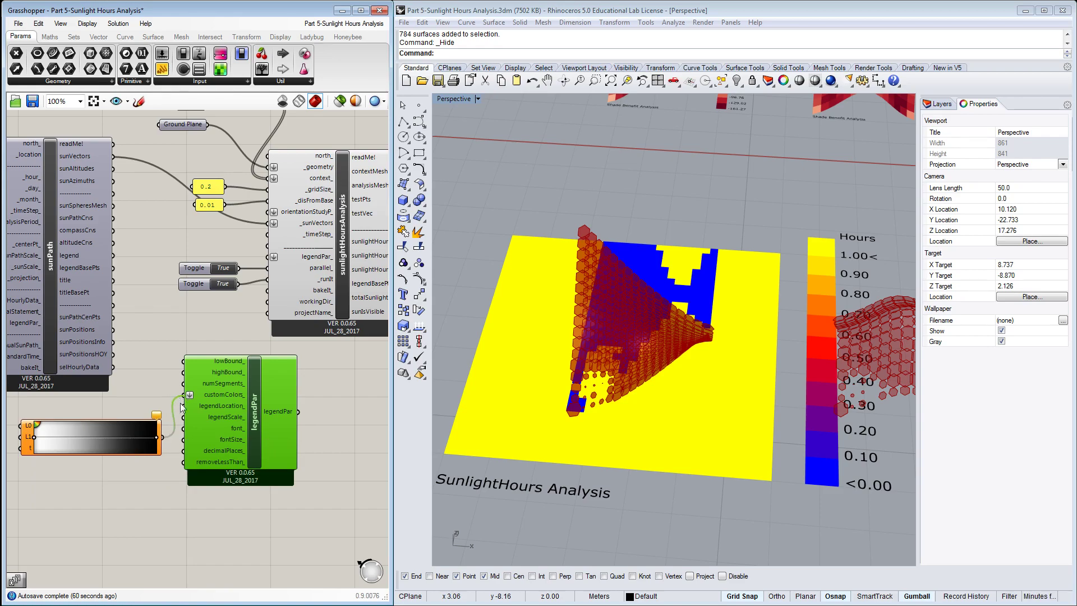
mouse_move(277, 410)
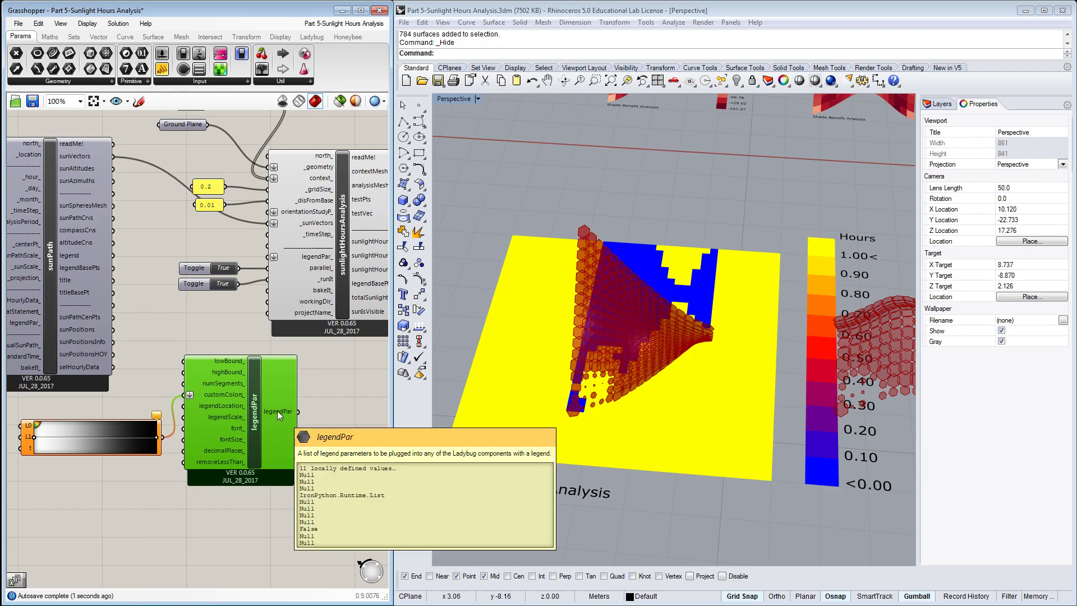
drag(297, 411, 273, 258)
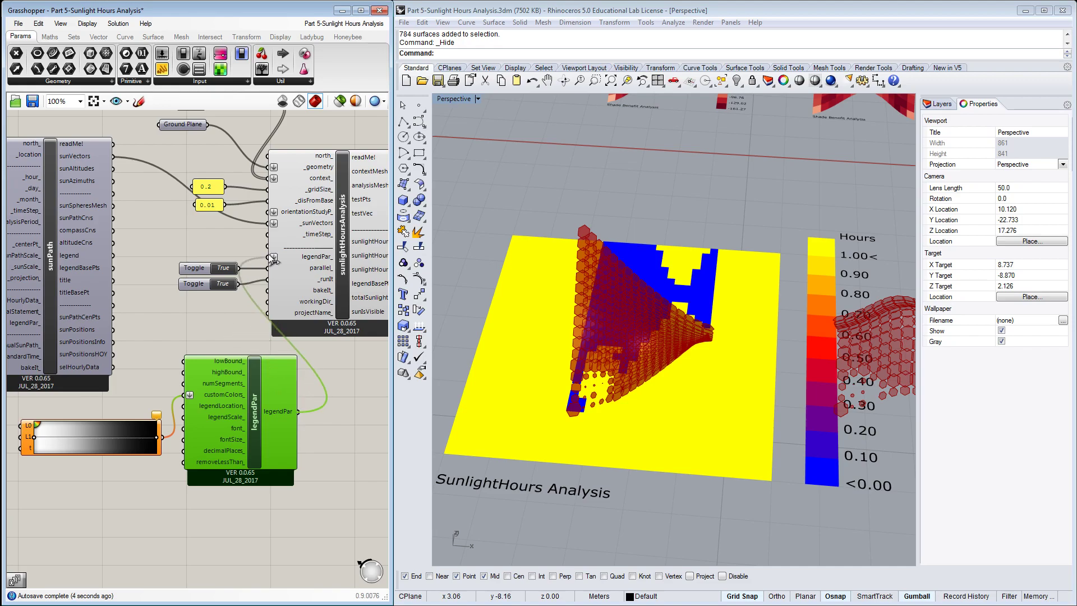
click(233, 313)
Try feeding the gradient's t input from a panel with the value 10, and delete that panel.
right_drag(32, 454, 111, 437)
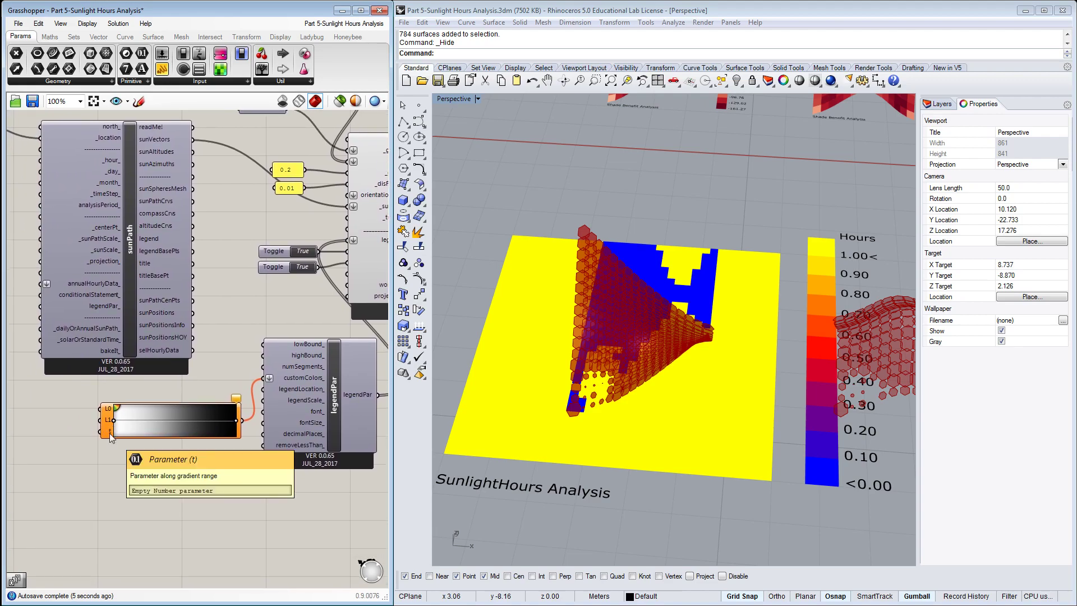
click(162, 69)
click(105, 502)
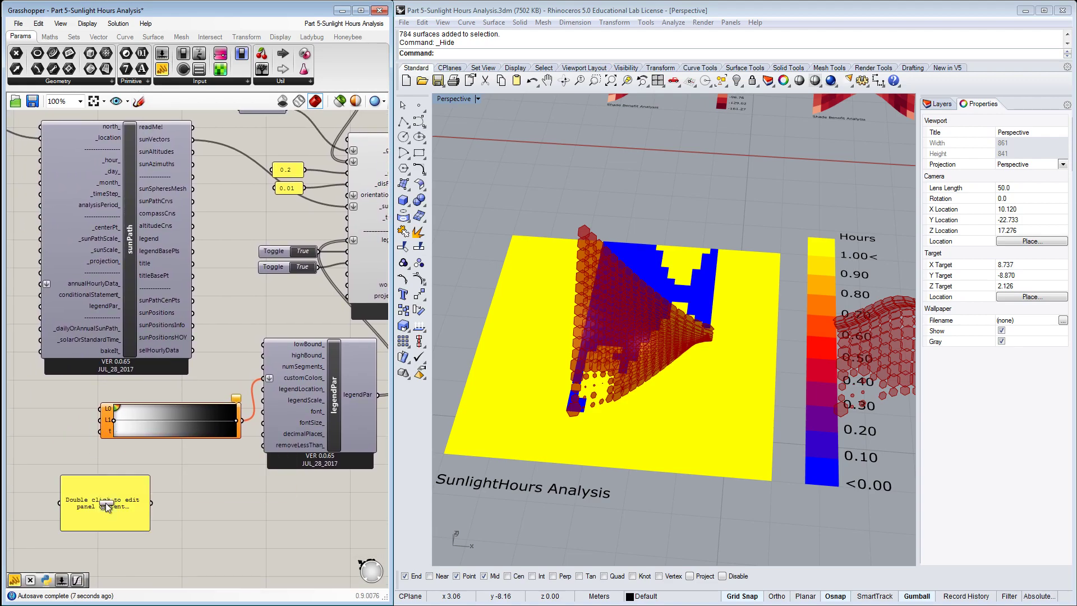
double_click(111, 502)
text(10)
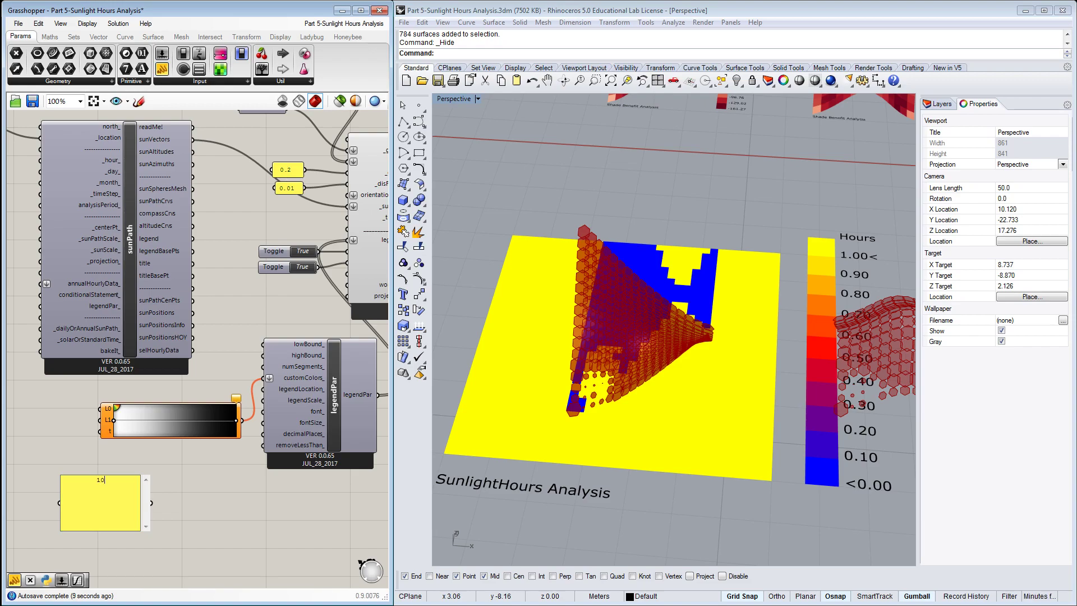
click(158, 503)
drag(152, 502, 106, 431)
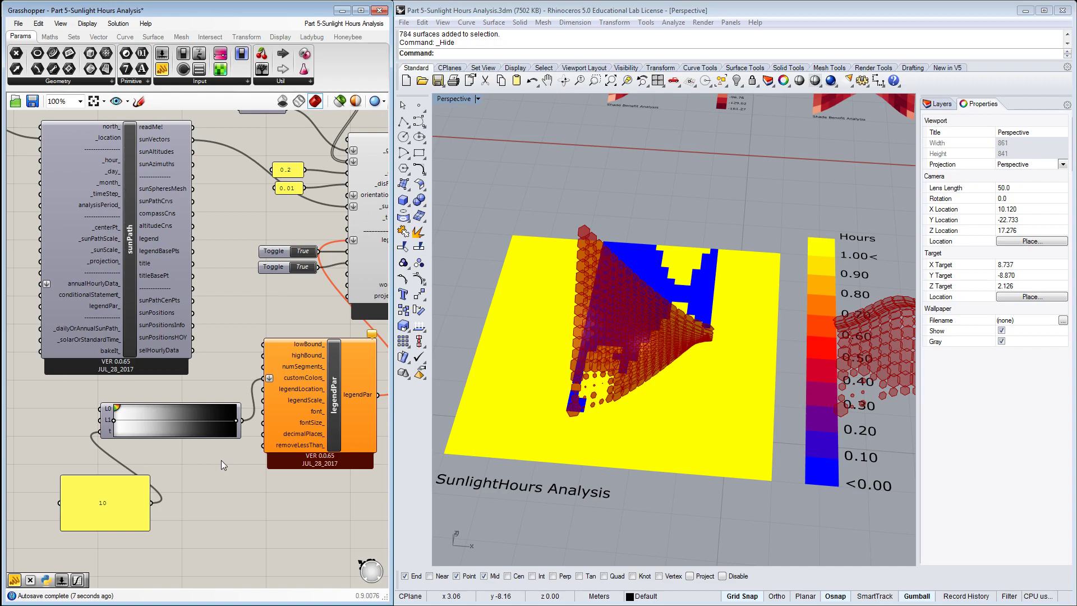
drag(91, 504, 32, 440)
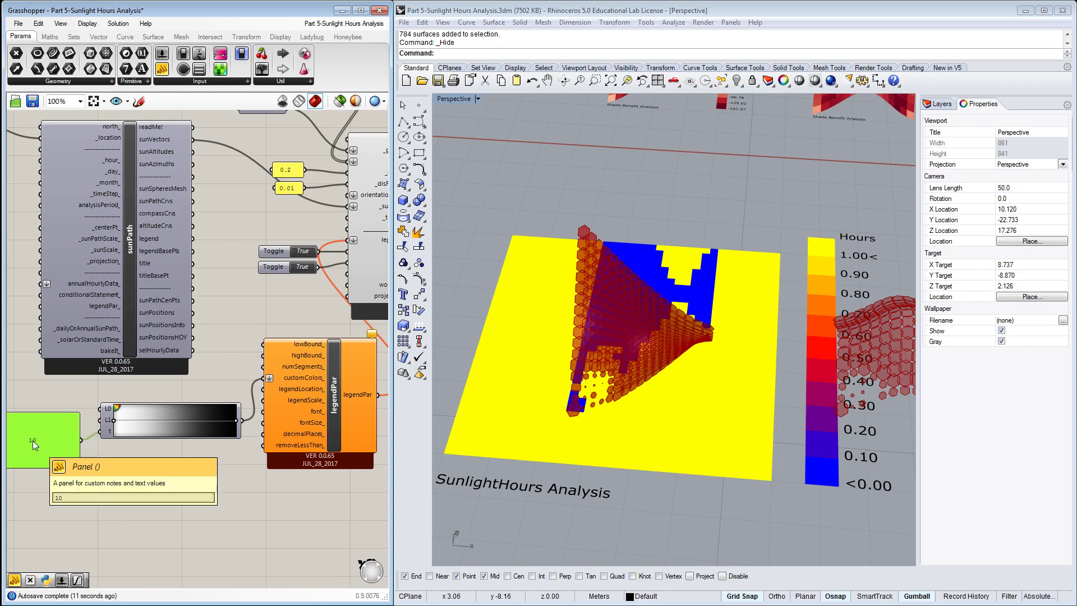
key(Delete)
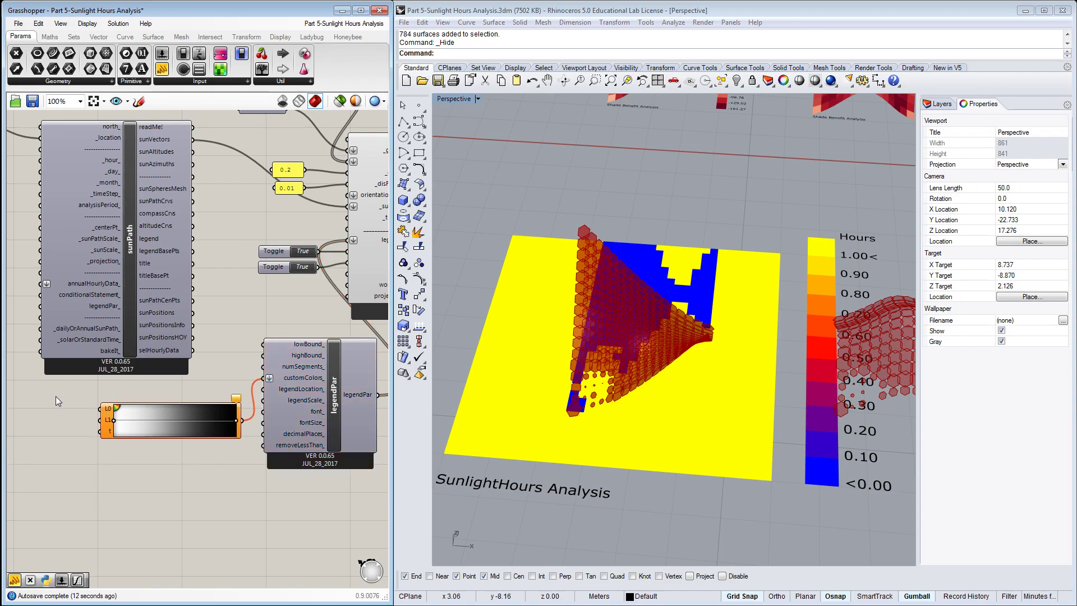
Add a Range component and connect its output to the gradient's t input.
double_click(62, 446)
text(range)
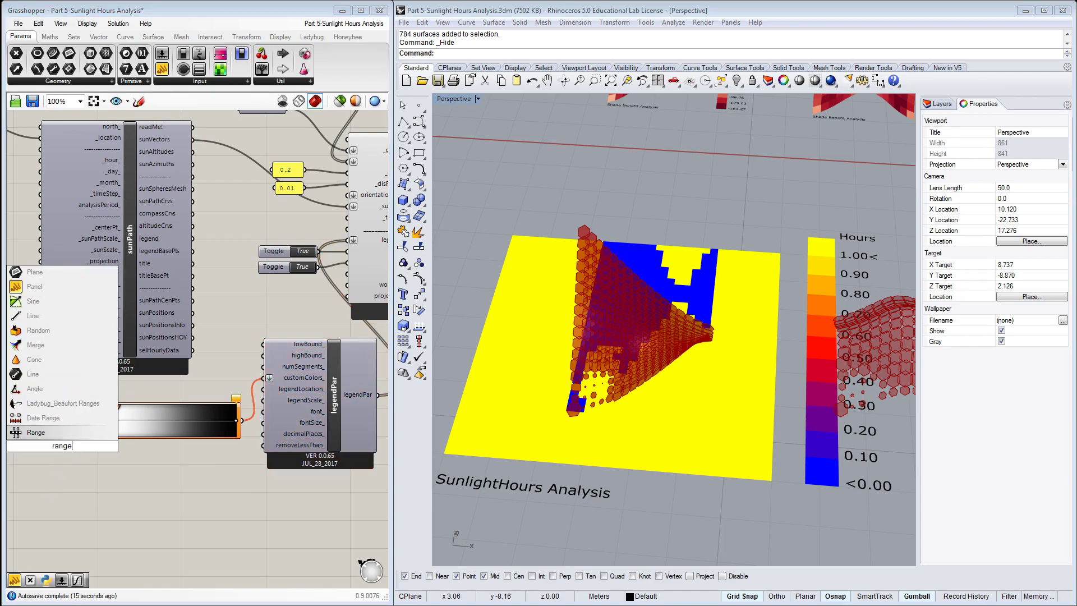
key(Return)
drag(67, 453, 101, 432)
click(120, 487)
right_drag(249, 497, 207, 493)
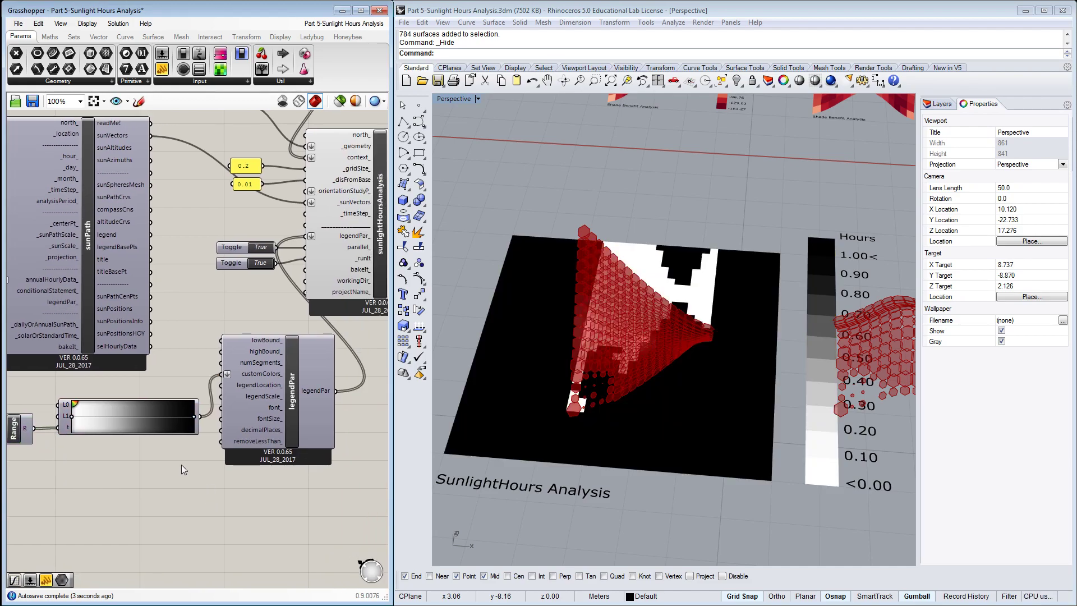
Reverse the data at the gradient's t input to flip the legend colours.
right_drag(187, 451, 227, 432)
right_click(106, 409)
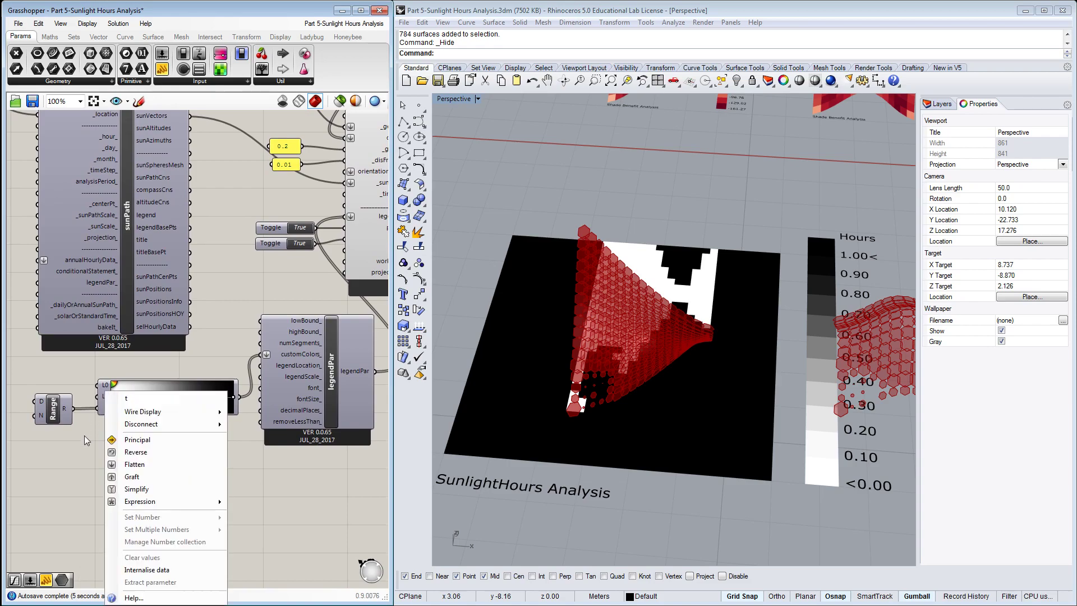
click(113, 491)
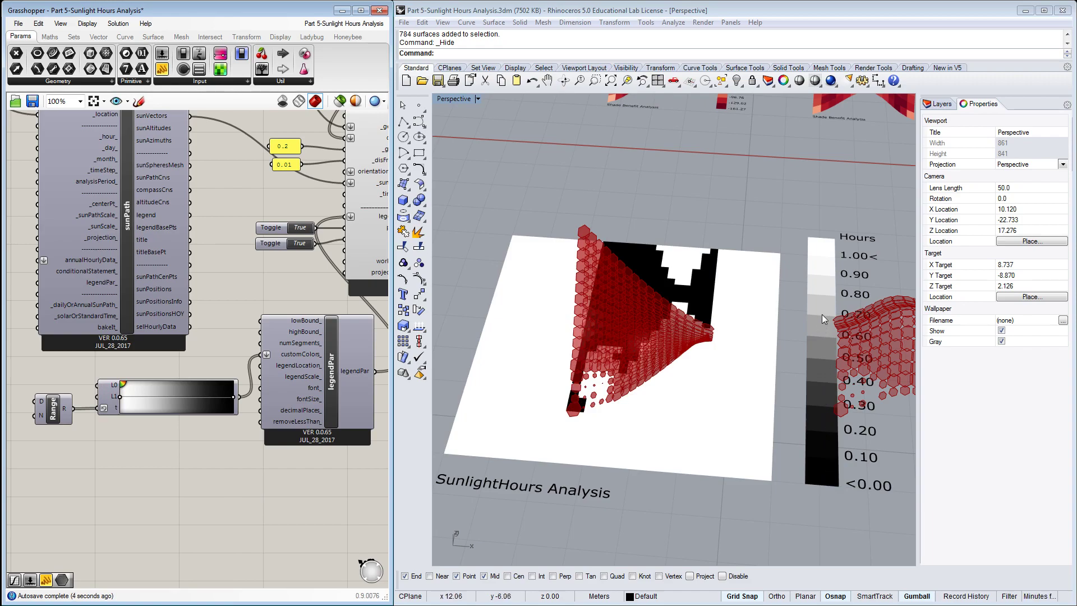
Check the number of steps set at the N input of the Range component.
right_click(42, 417)
mouse_move(93, 517)
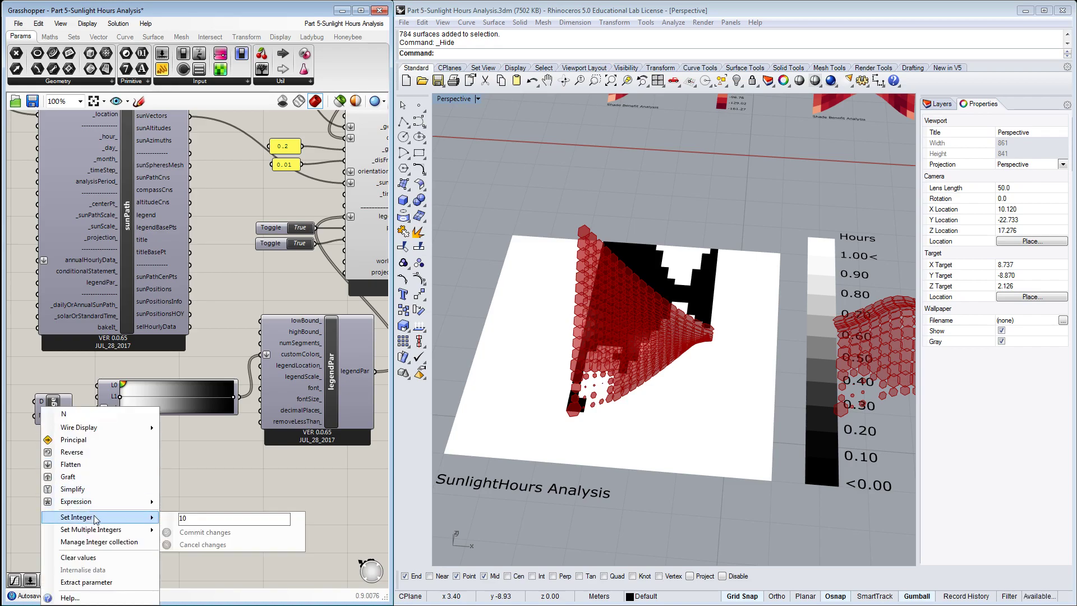
click(199, 532)
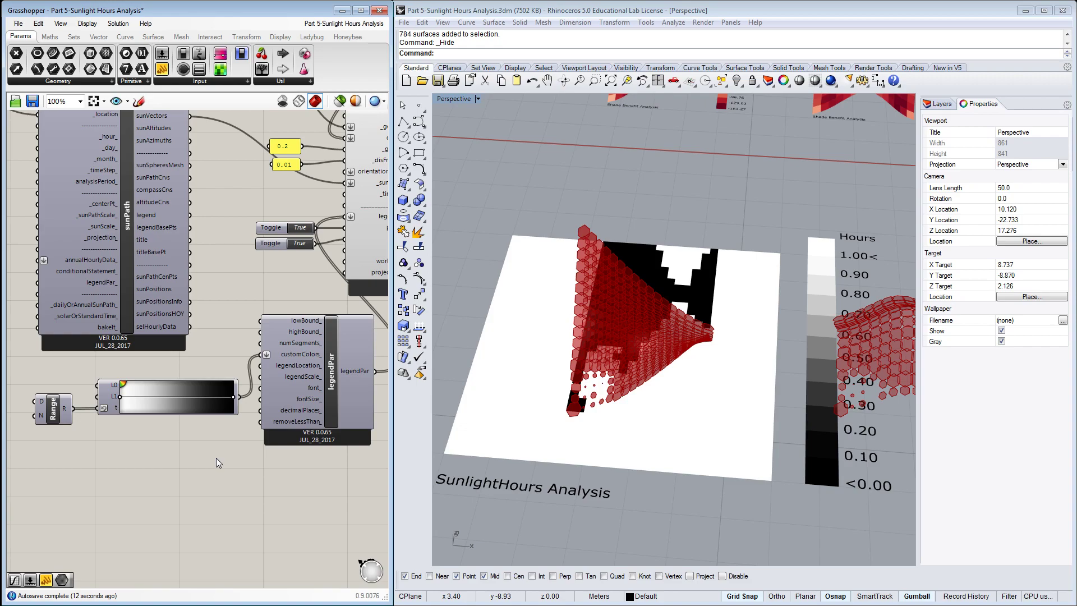
Space out the canvas by moving the sunlightHoursAnalysis component, its number panels and toggles farther from sunPath.
scroll(147, 428, down, 5)
scroll(211, 428, up, 5)
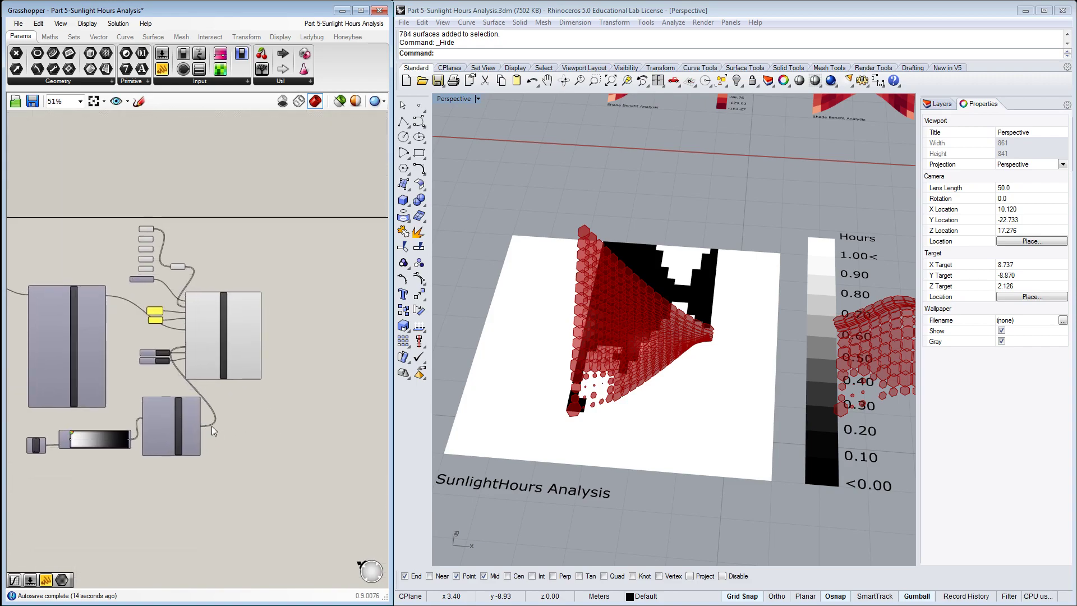
drag(227, 349, 269, 352)
drag(132, 368, 77, 328)
drag(78, 336, 98, 341)
click(74, 319)
right_drag(77, 315, 240, 364)
drag(195, 299, 306, 355)
drag(264, 309, 324, 310)
click(236, 285)
Disconnect sunPath's sunVectors from the _sunVectors input of sunlightHoursAnalysis.
scroll(224, 286, down, 1)
right_drag(230, 335, 167, 301)
scroll(217, 344, up, 2)
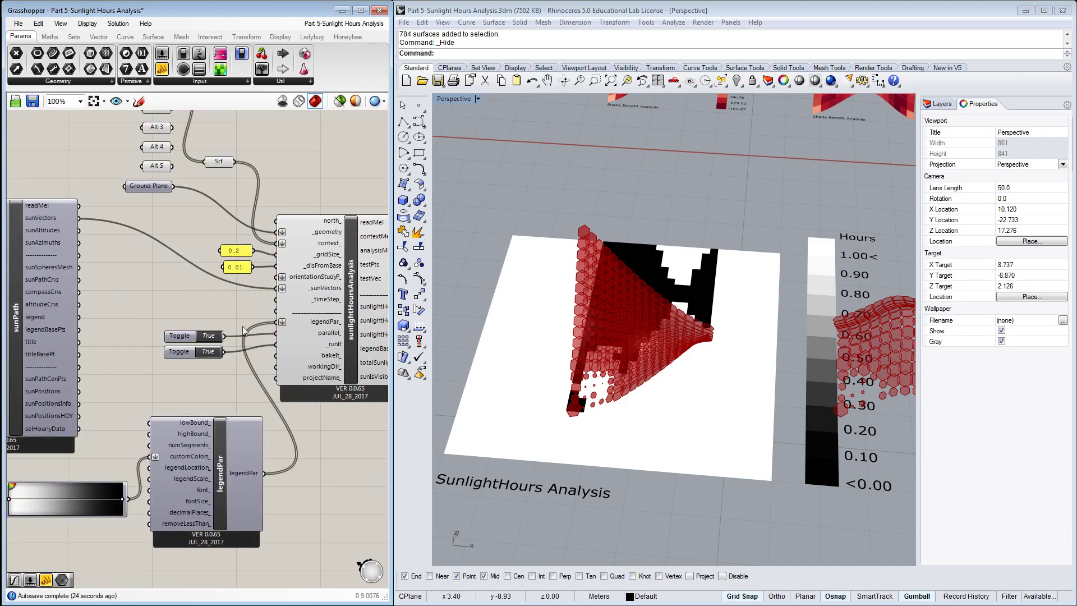
right_click(327, 292)
mouse_move(359, 339)
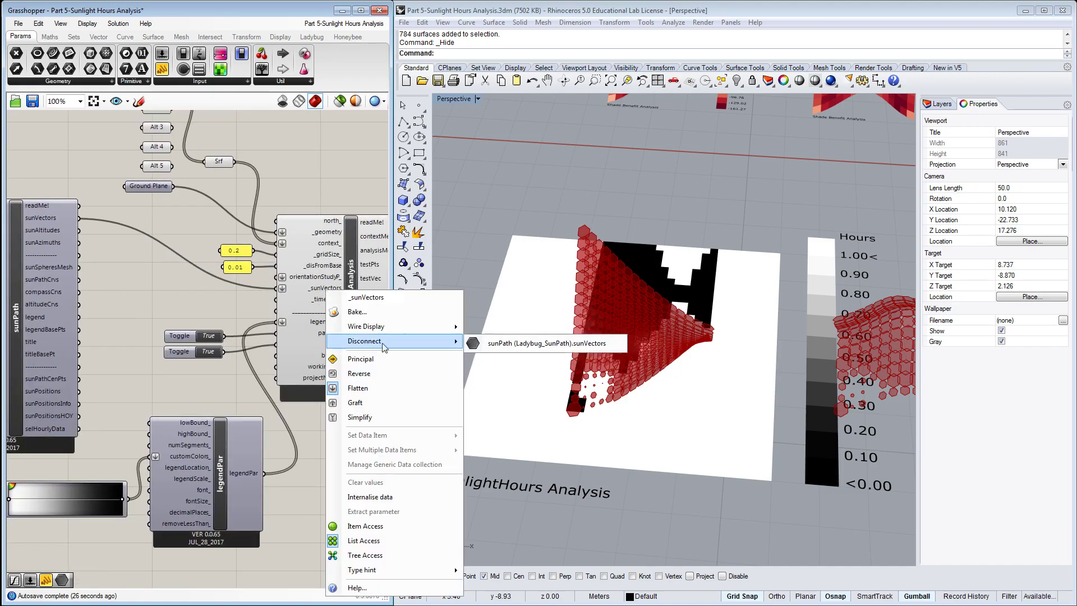
click(504, 338)
Add a Ladybug_Analysis Period component and connect it to the analysisPeriod_ input of sunPath.
scroll(184, 305, down, 2)
right_drag(184, 305, 317, 303)
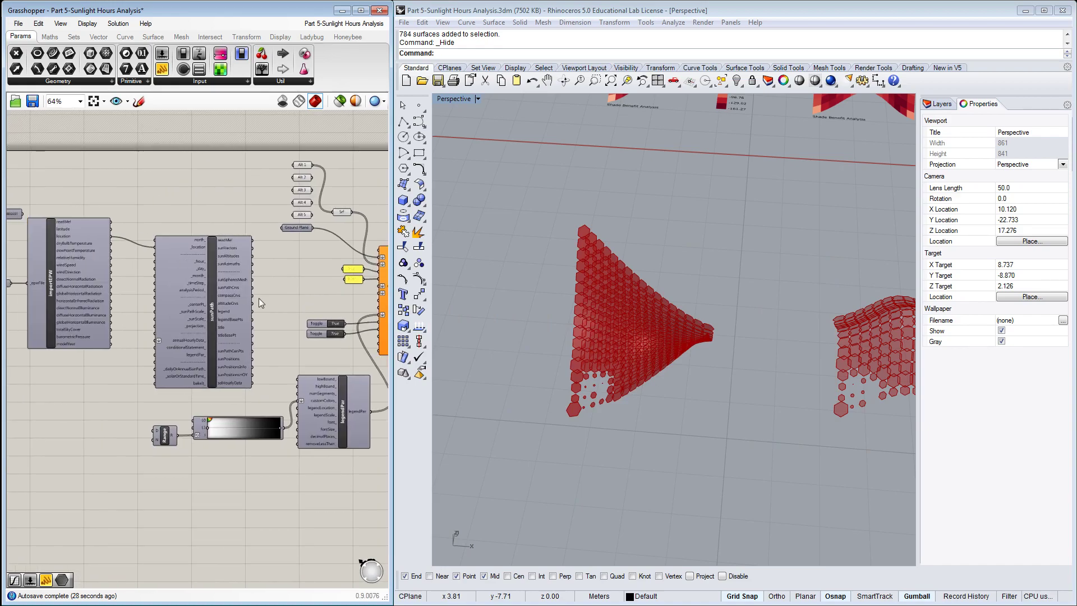
scroll(258, 296, up, 1)
right_drag(140, 290, 231, 286)
double_click(163, 174)
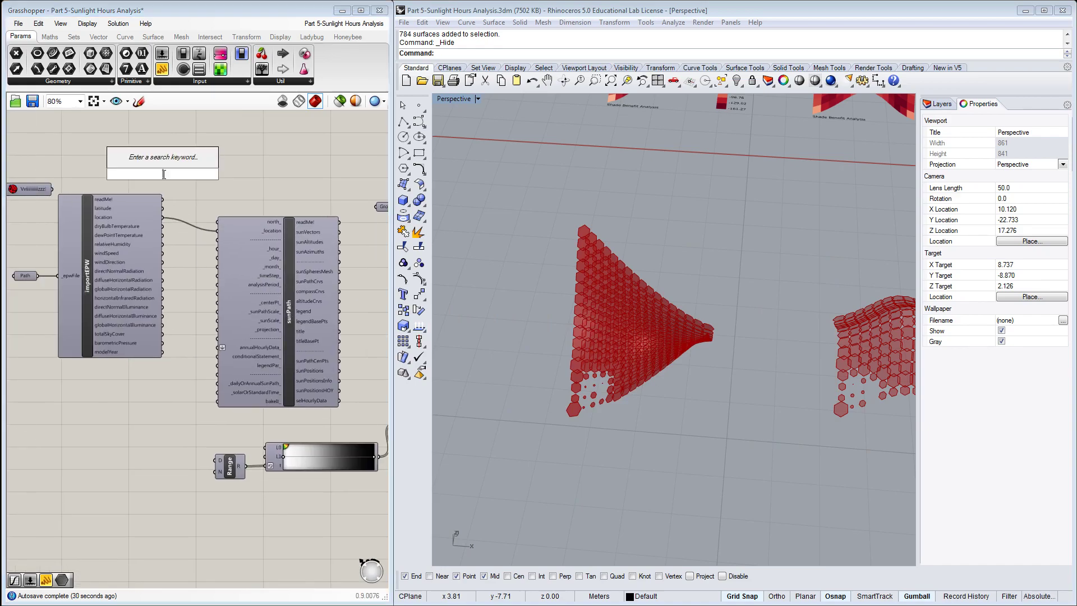
text(period)
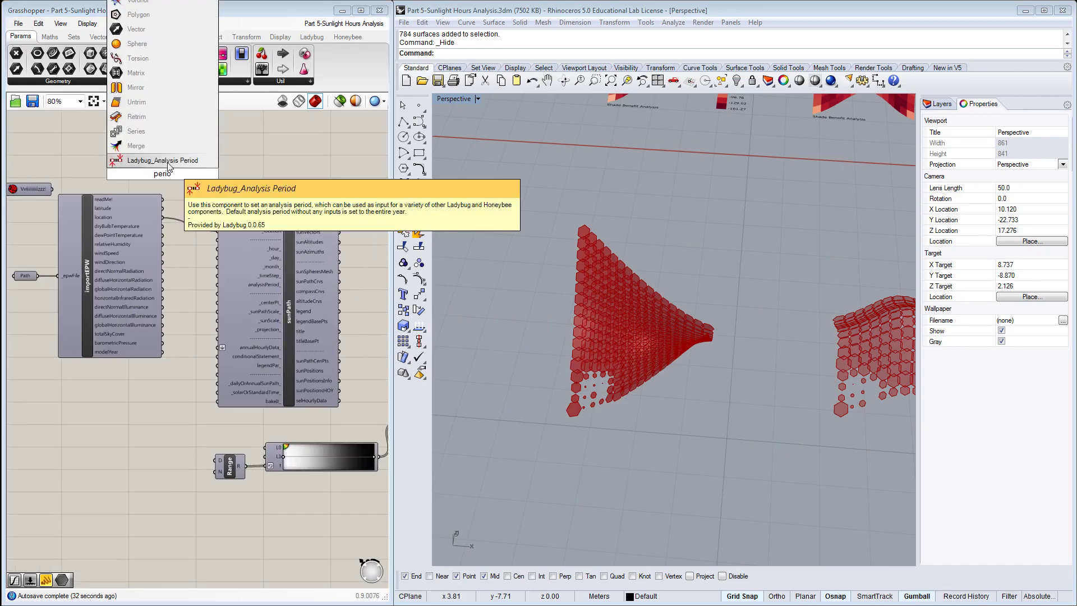
key(Return)
drag(173, 174, 228, 256)
scroll(177, 413, up, 1)
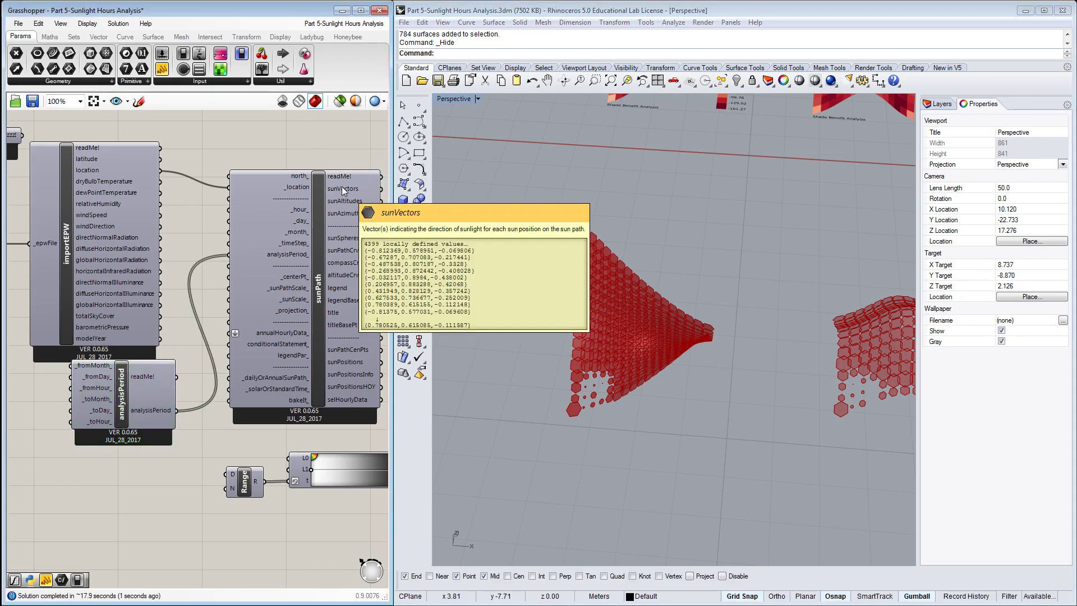
right_drag(342, 186, 133, 159)
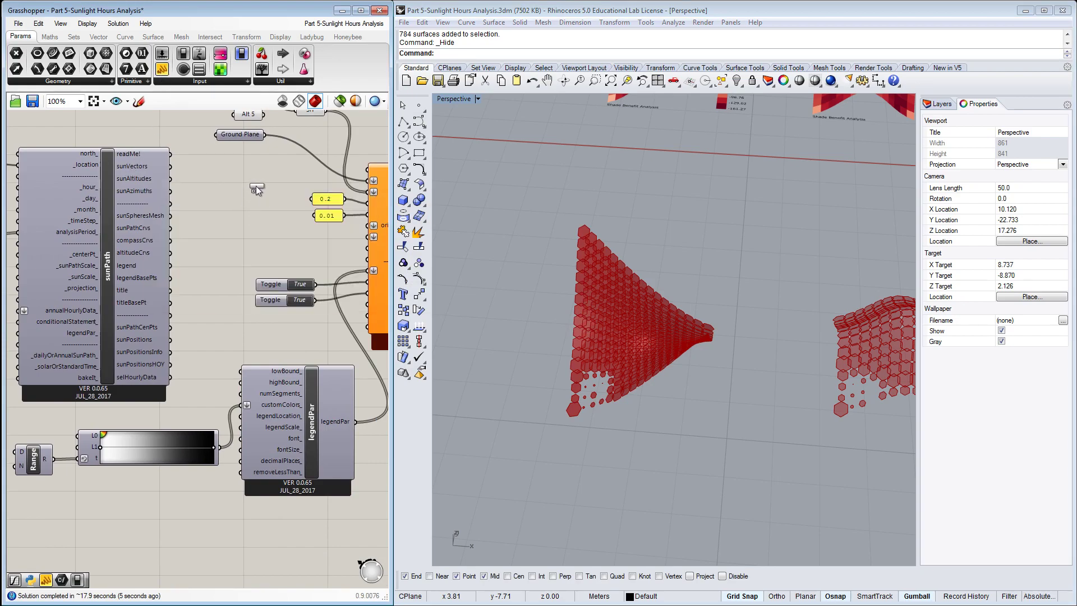
Inspect sunPath's full sunVectors list in a temporary widened panel, and remove that panel.
drag(256, 191, 256, 190)
drag(170, 166, 247, 279)
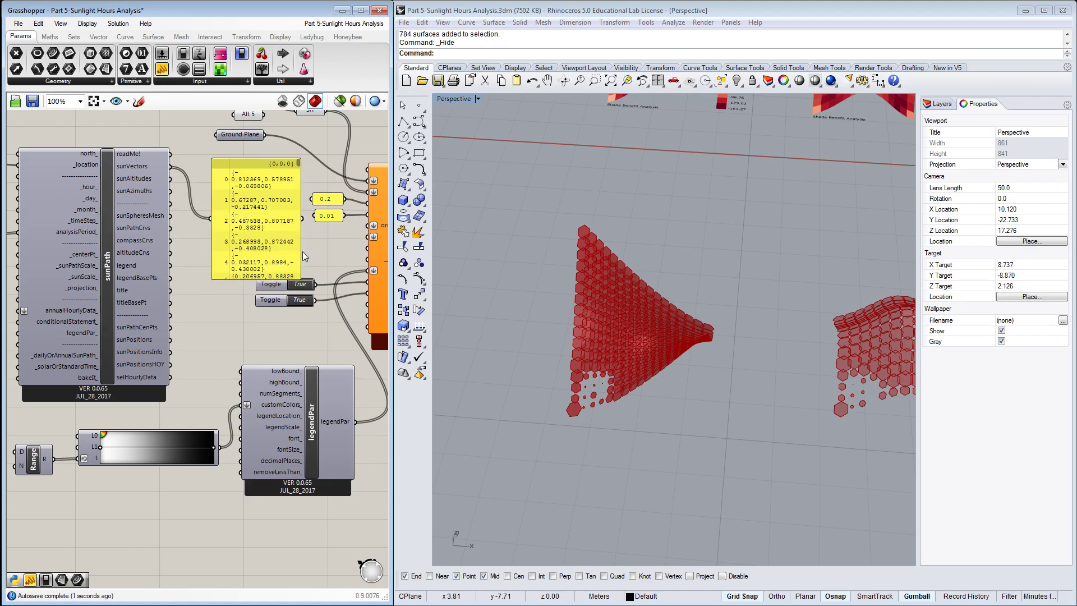
drag(301, 253, 361, 237)
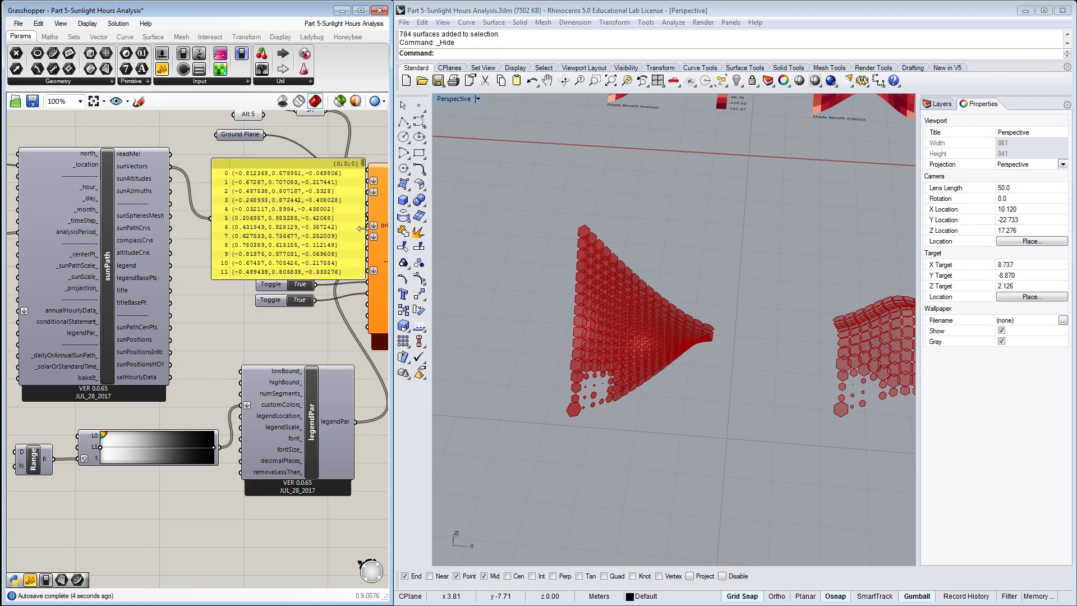
drag(363, 165, 367, 247)
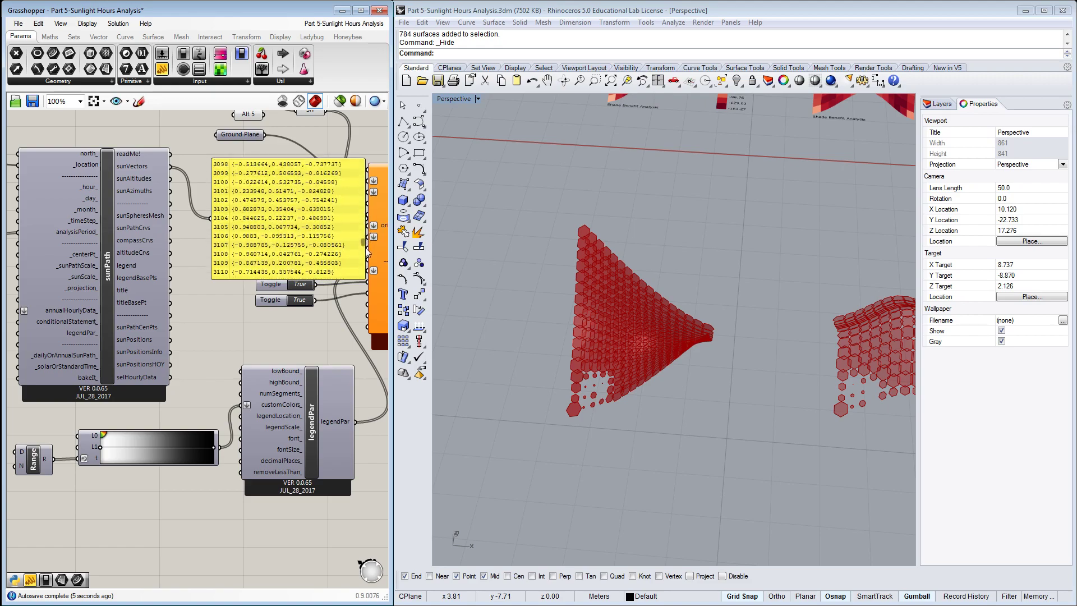
click(286, 241)
key(Delete)
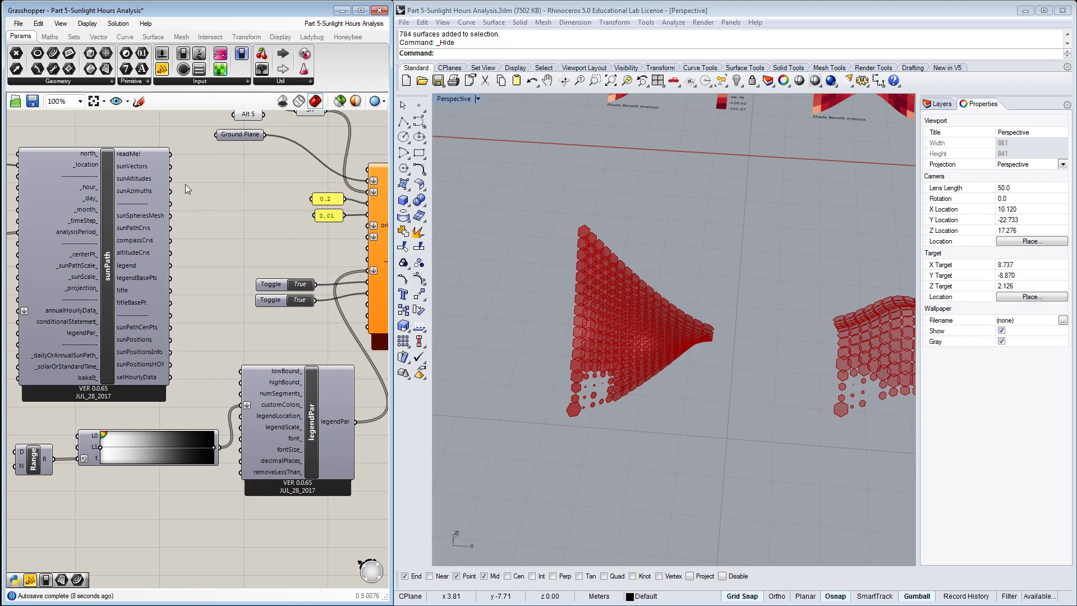
Add a Cull Nth component and connect sunPath's sunVectors to its L input.
right_drag(221, 201, 168, 201)
drag(117, 167, 225, 232)
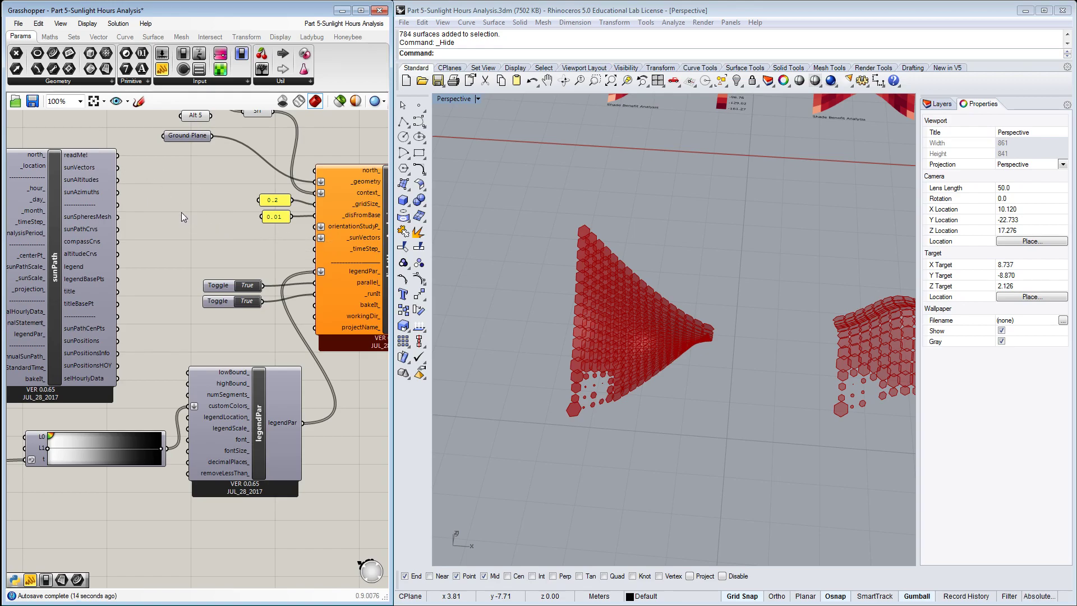
double_click(181, 212)
text(cull)
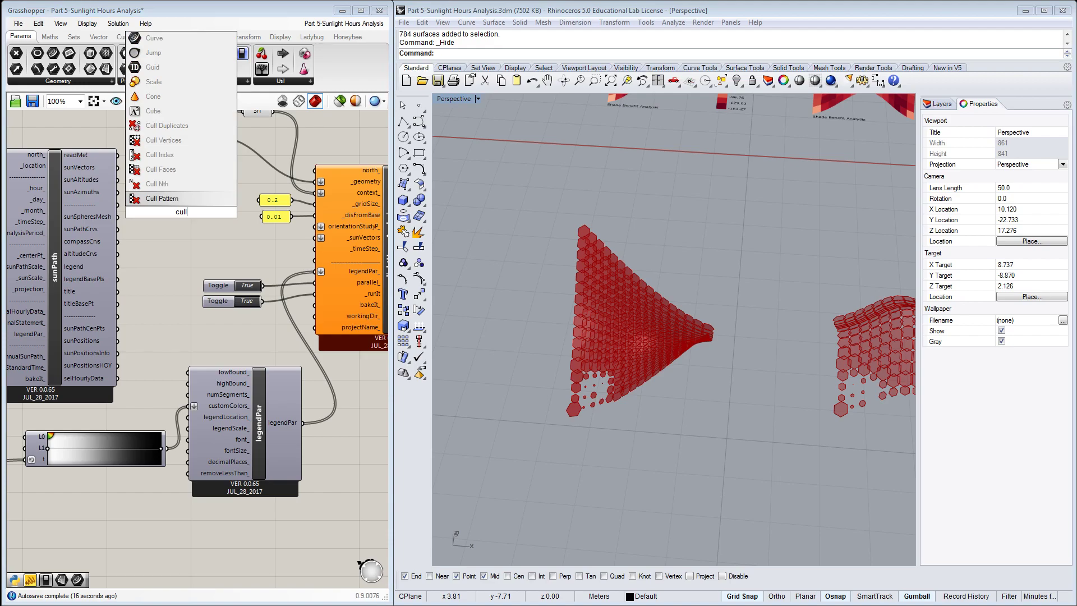
click(170, 189)
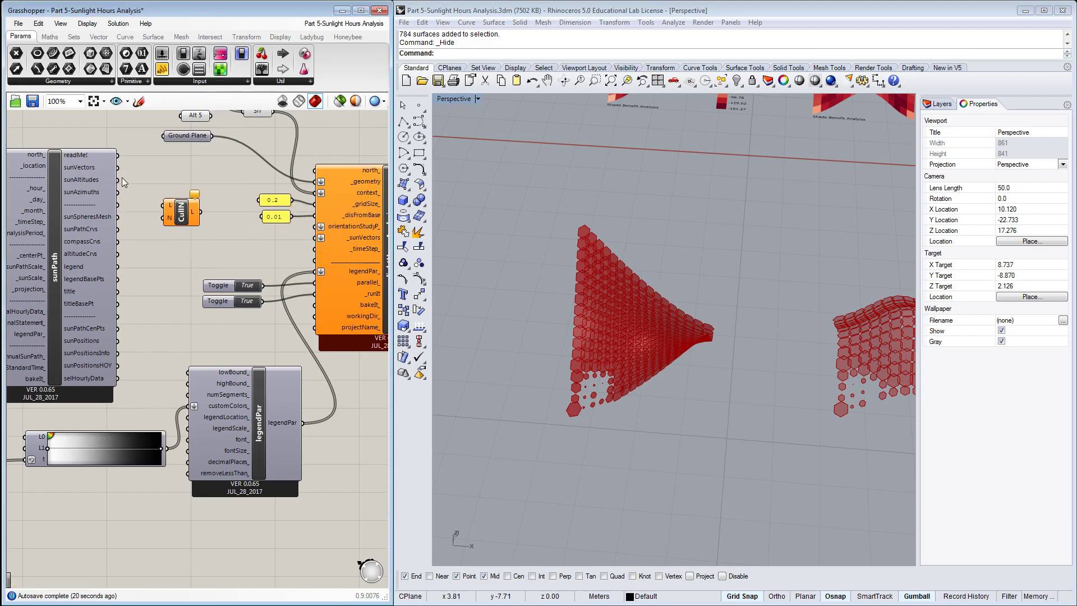
drag(119, 168, 164, 205)
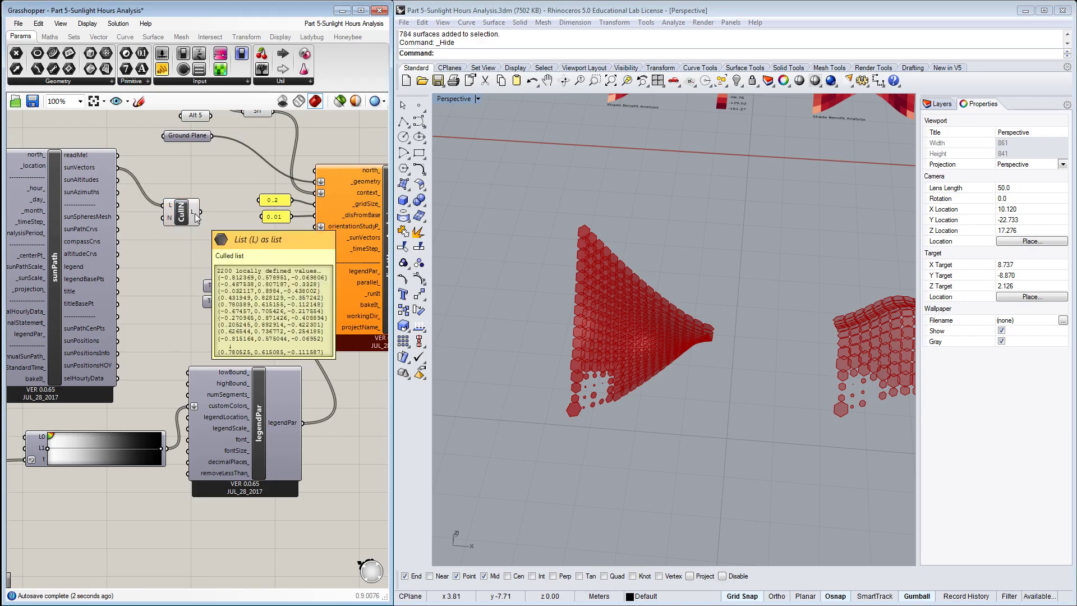
drag(168, 217, 153, 191)
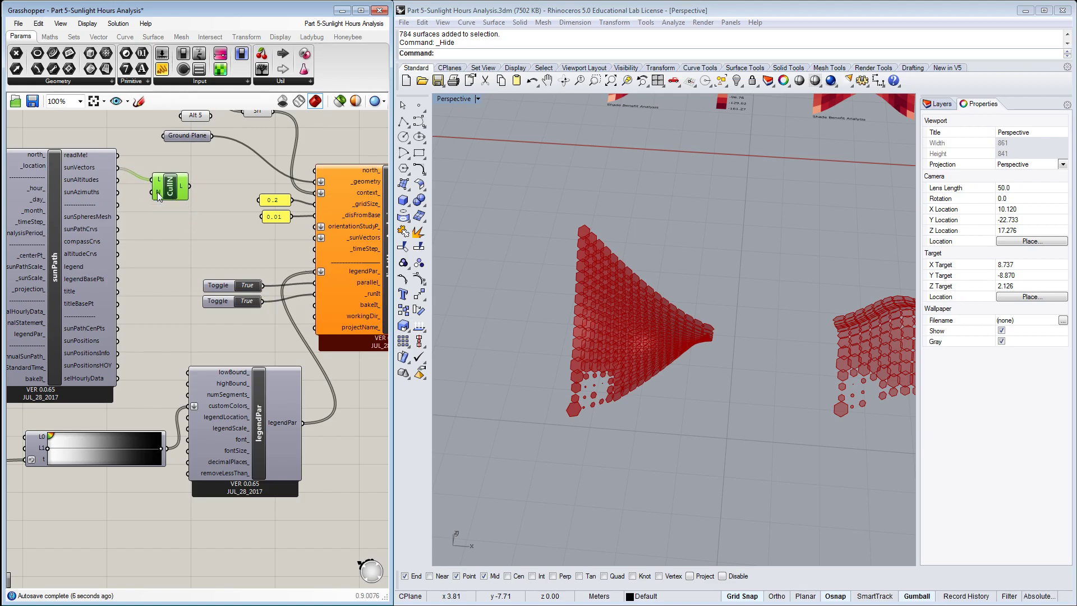
right_click(157, 192)
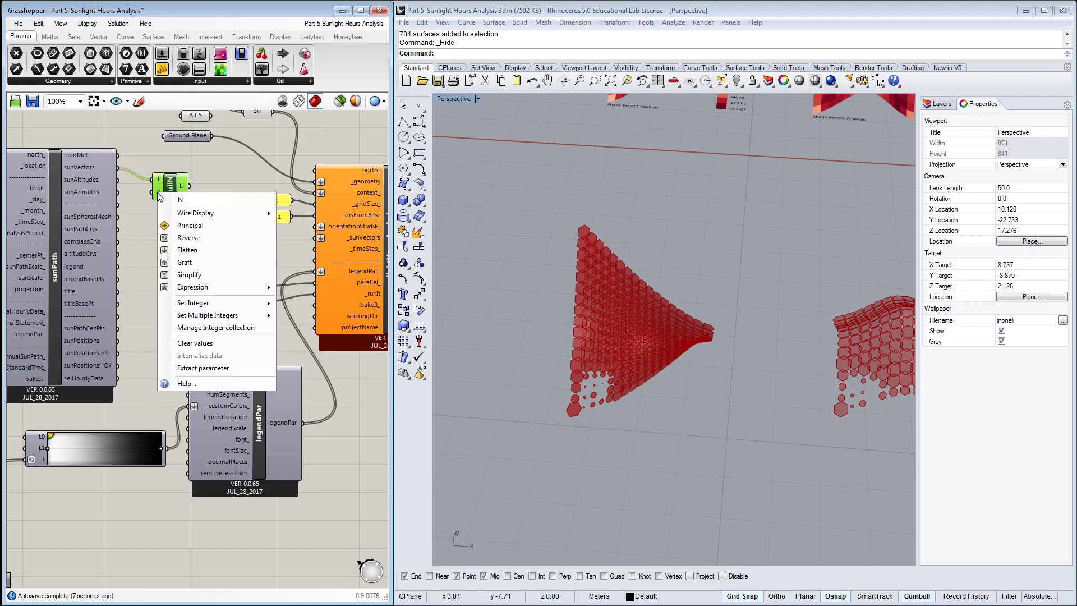
click(153, 160)
Add a Cull Pattern component below Cull Nth and connect sunPath's sunVectors to its L input.
double_click(173, 234)
text(cull)
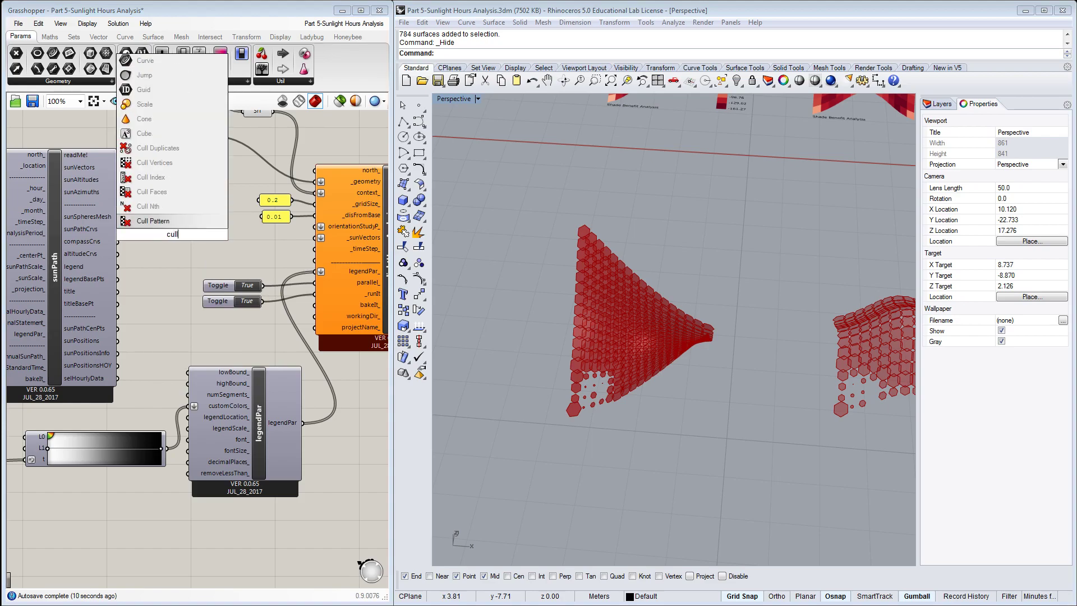
click(168, 221)
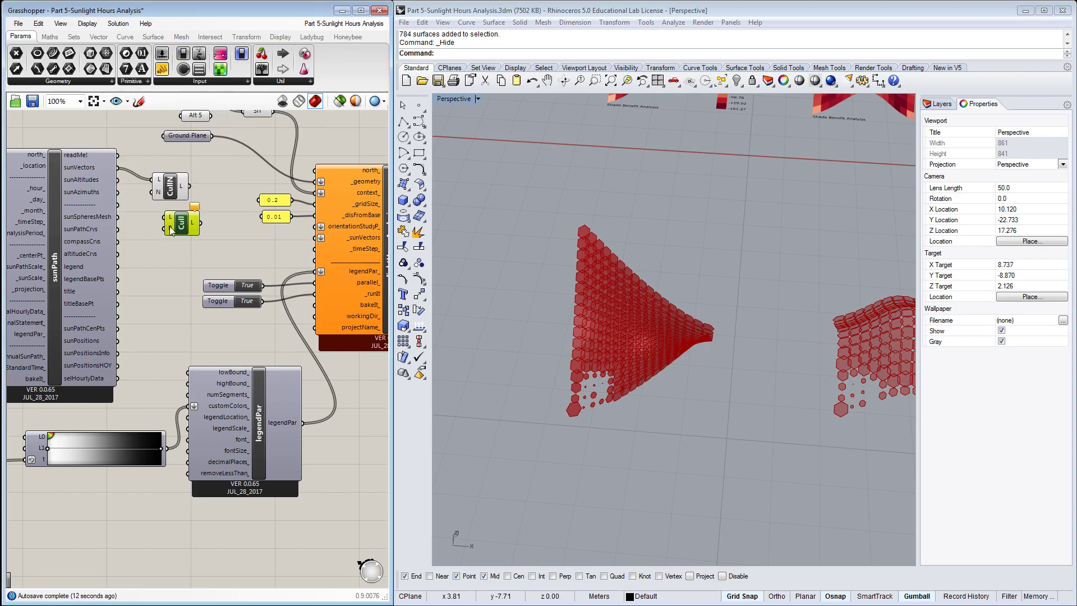
right_click(168, 227)
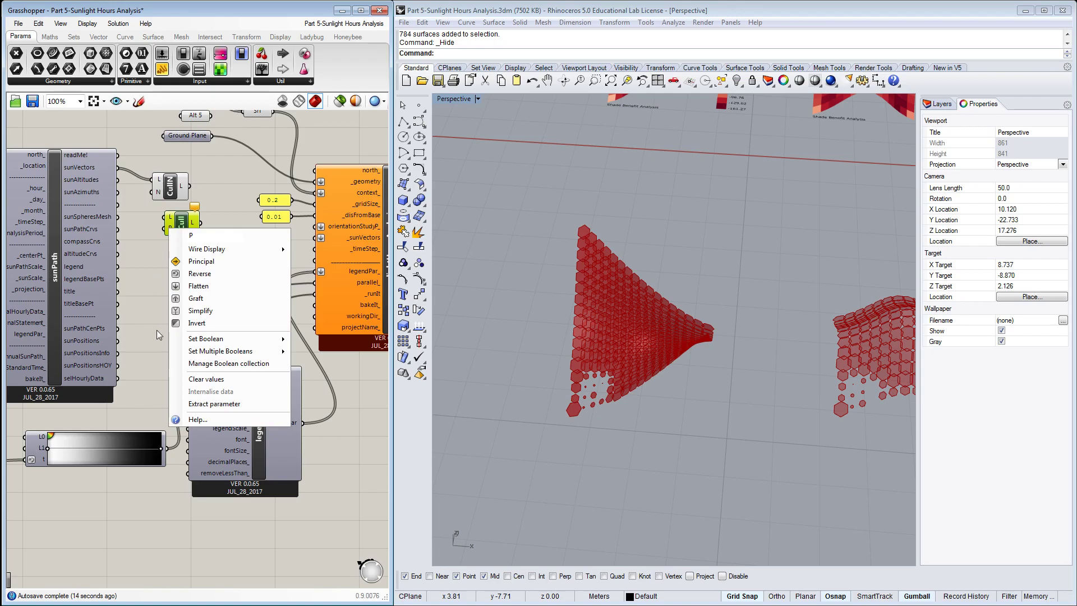
mouse_move(207, 354)
drag(328, 359, 309, 365)
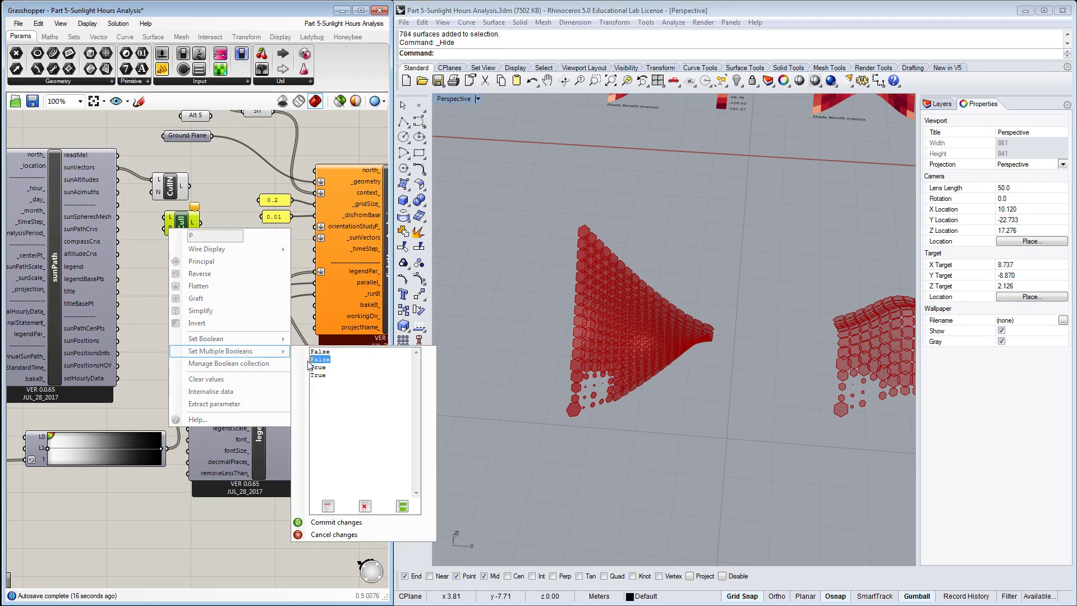
text(True)
click(132, 291)
drag(118, 167, 167, 216)
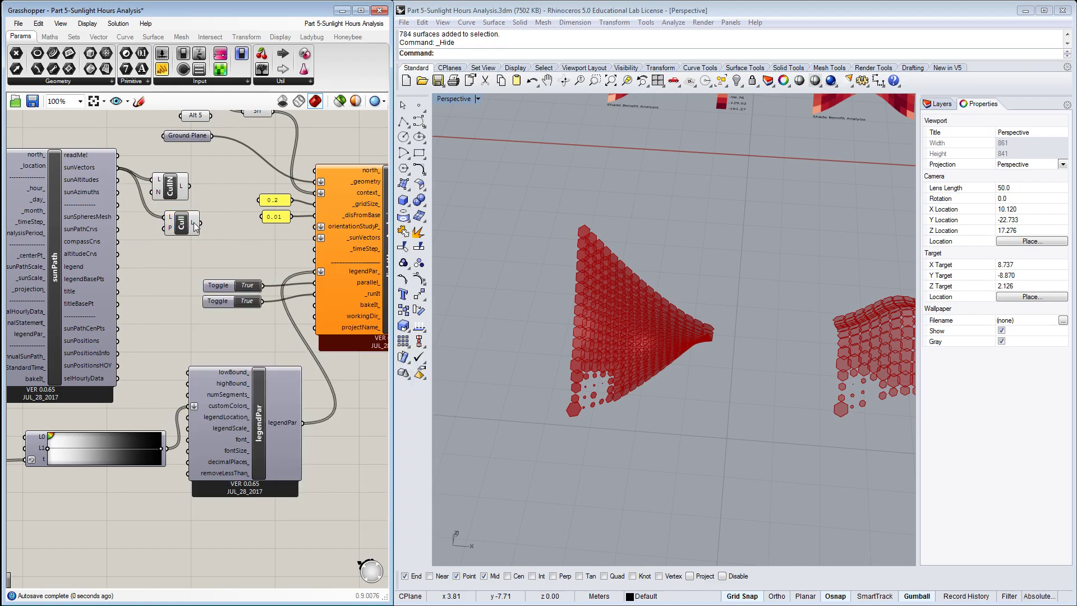
Check the multiple boolean values stored at the P input of Cull Pattern.
mouse_move(181, 190)
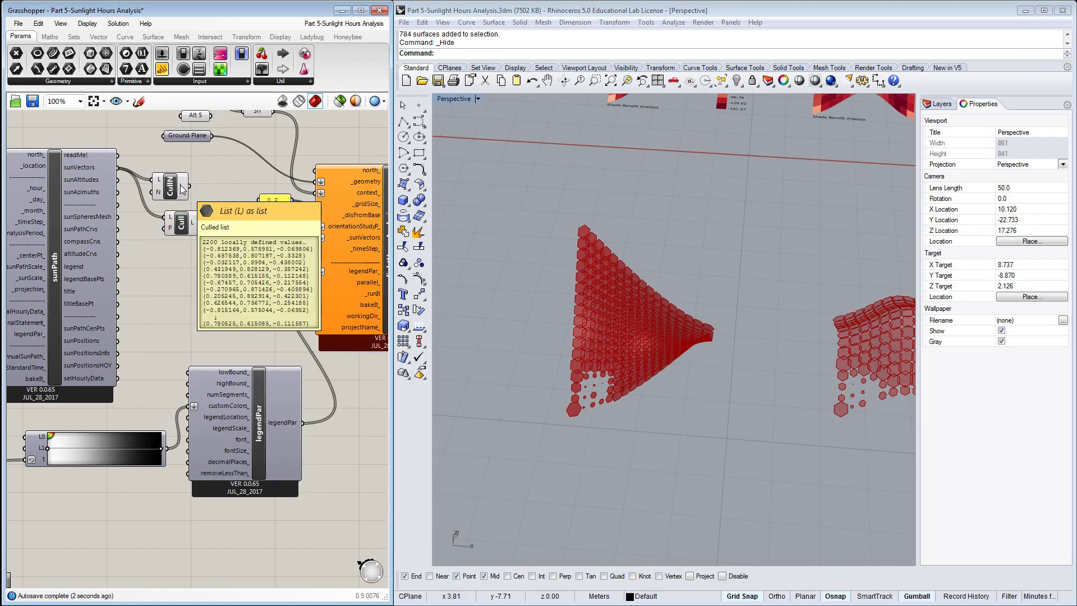
right_click(169, 230)
mouse_move(212, 351)
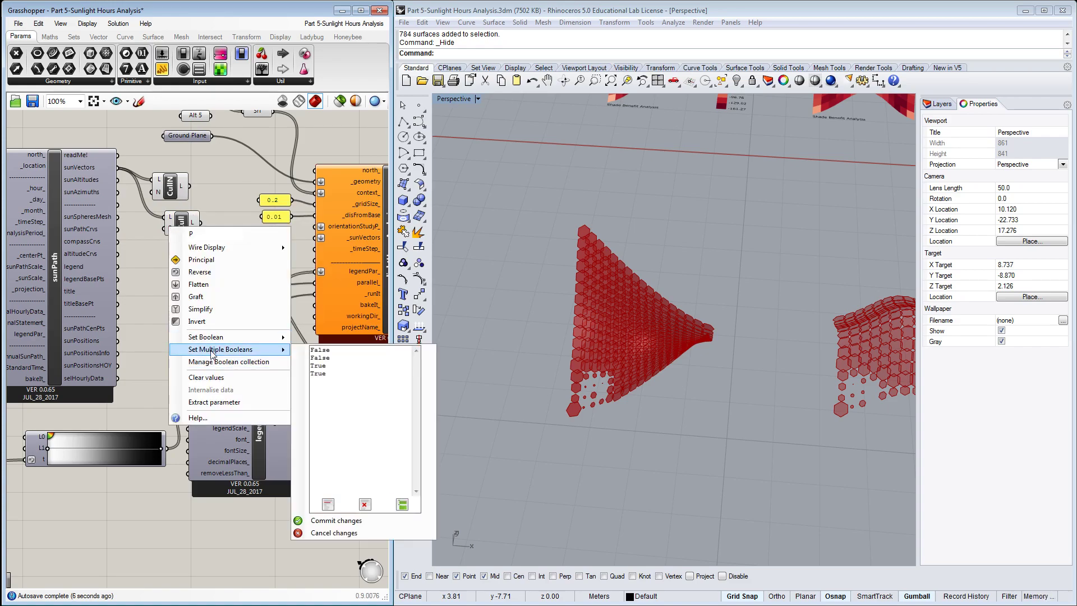
click(150, 314)
Add a panel below Cull Pattern, turn off its Multiline Data option and make it taller.
drag(162, 69, 171, 277)
right_click(171, 274)
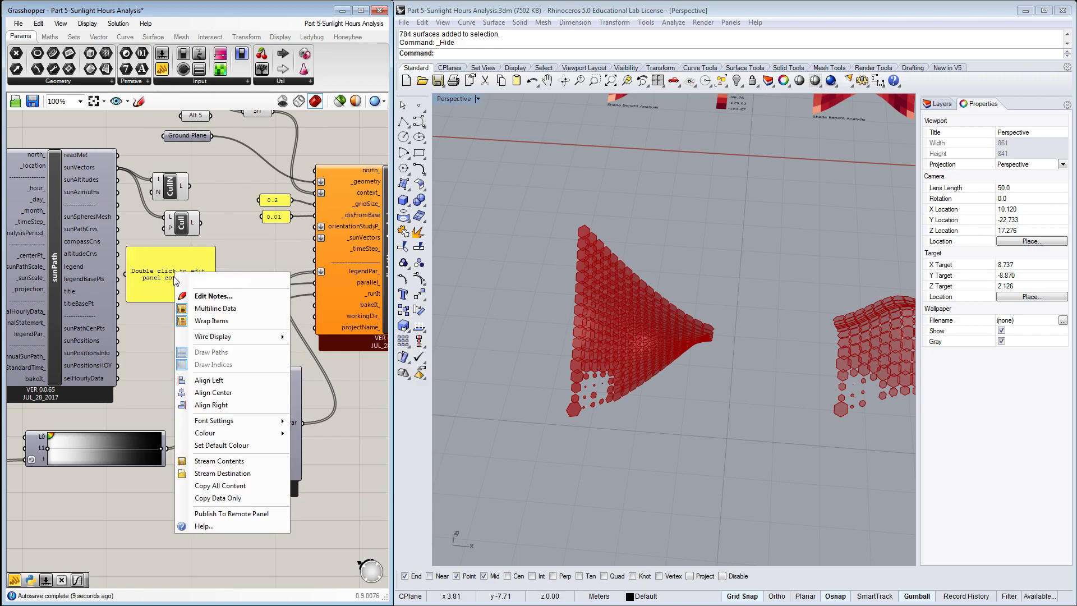
click(197, 308)
drag(212, 298, 212, 344)
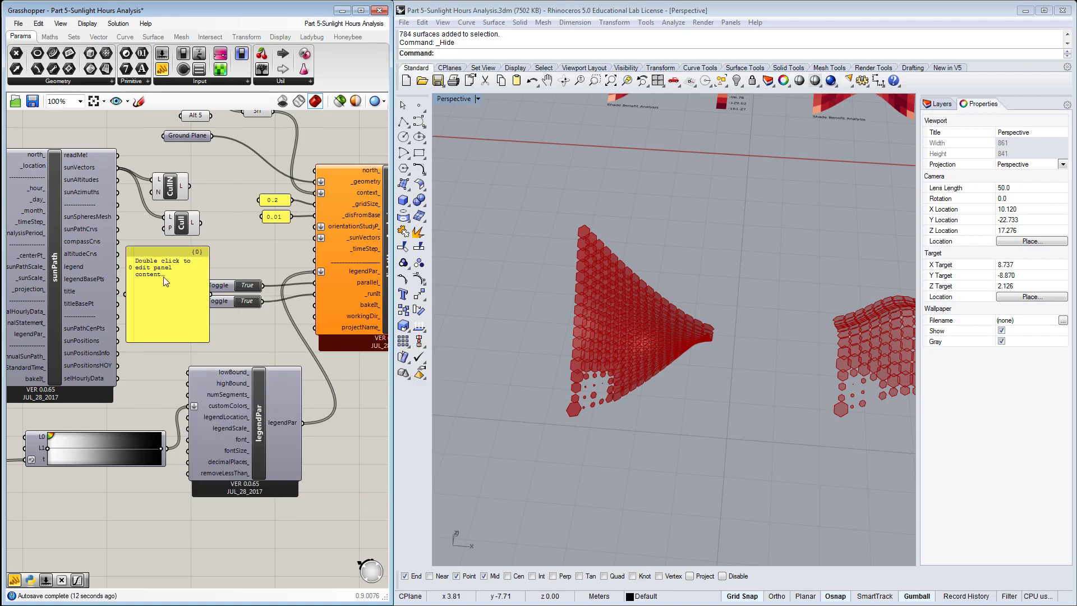
Enter 1, 0, 0, 0 on separate lines of the panel, shrink it and connect it to Cull Pattern's P input.
scroll(165, 277, up, 1)
double_click(153, 277)
text(1)
key(Return)
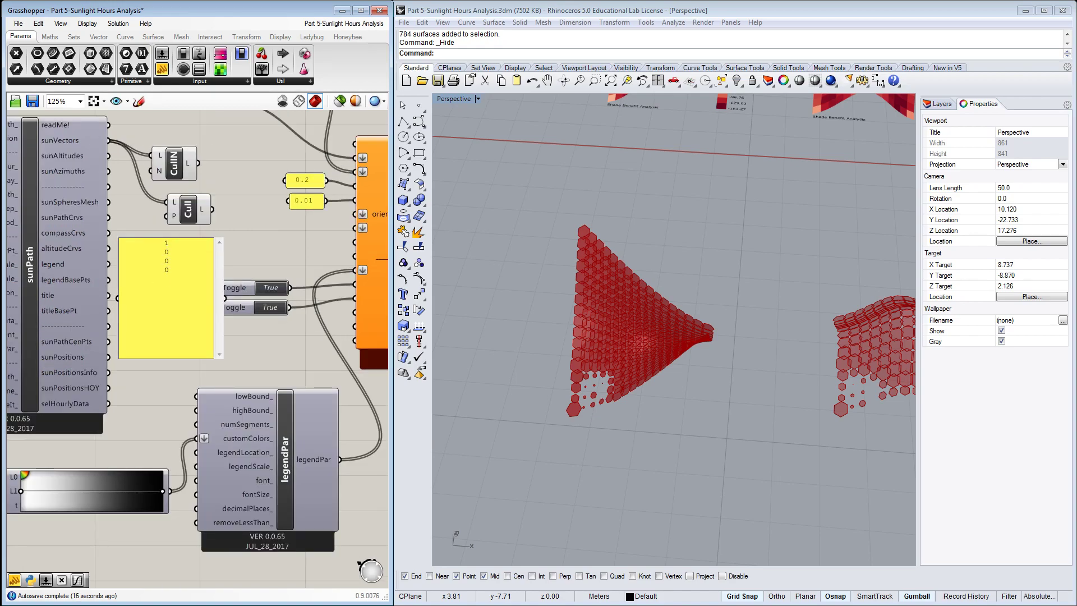
click(244, 247)
drag(224, 239, 159, 277)
drag(160, 316, 169, 216)
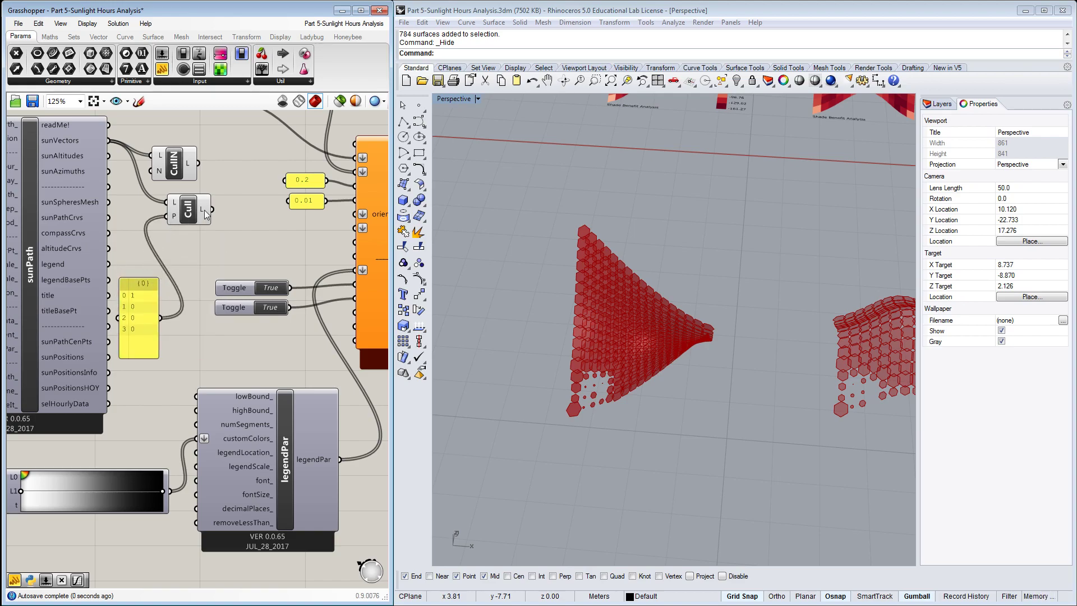
Extend the culling pattern panel to a 1 followed by five zeros, one value per line.
double_click(154, 321)
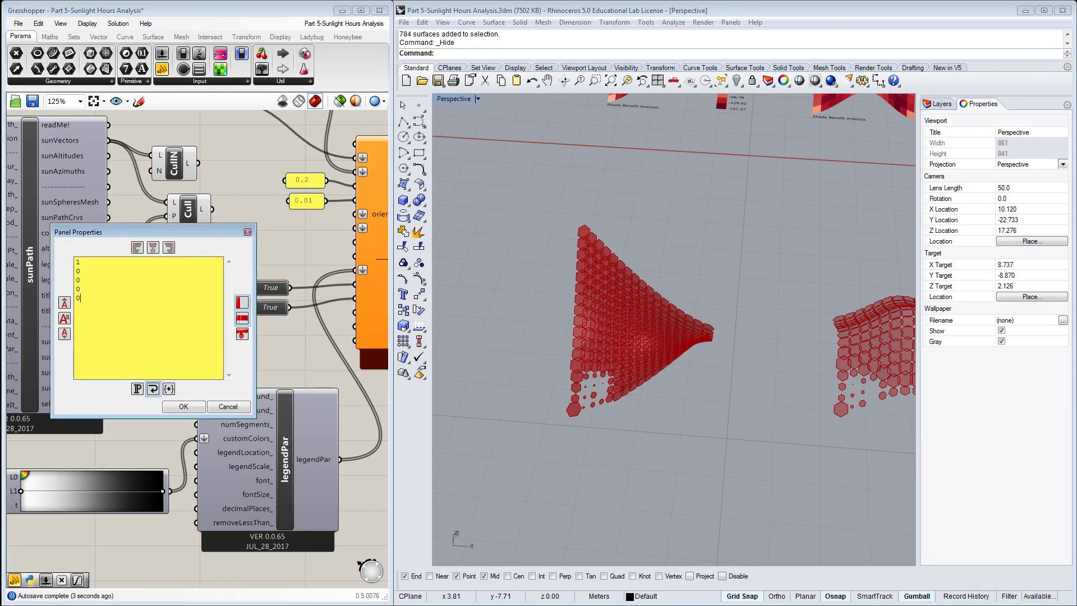
click(184, 406)
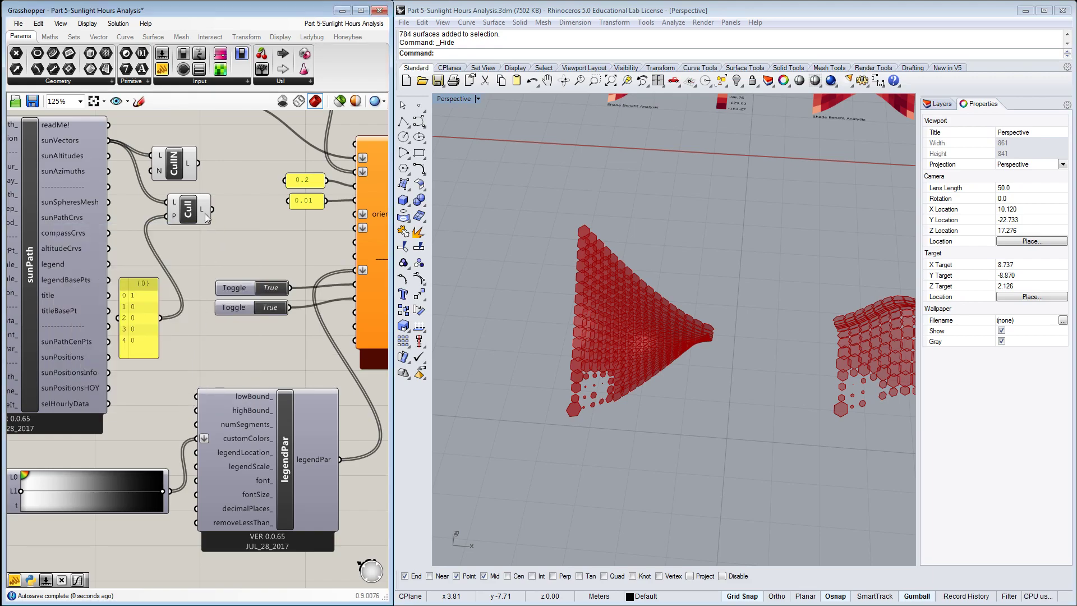
double_click(148, 331)
click(154, 317)
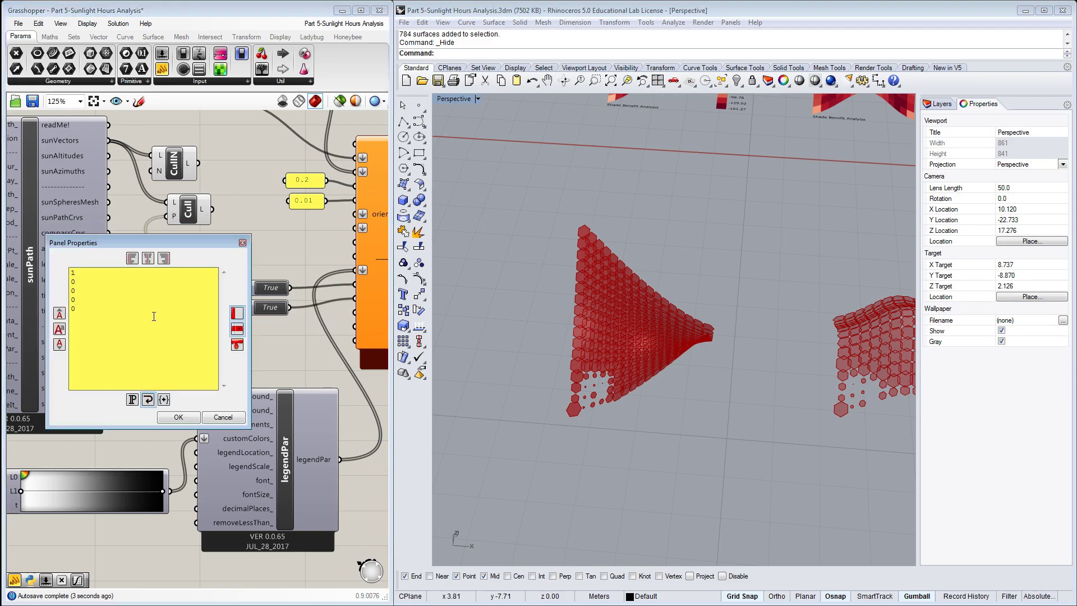
click(178, 416)
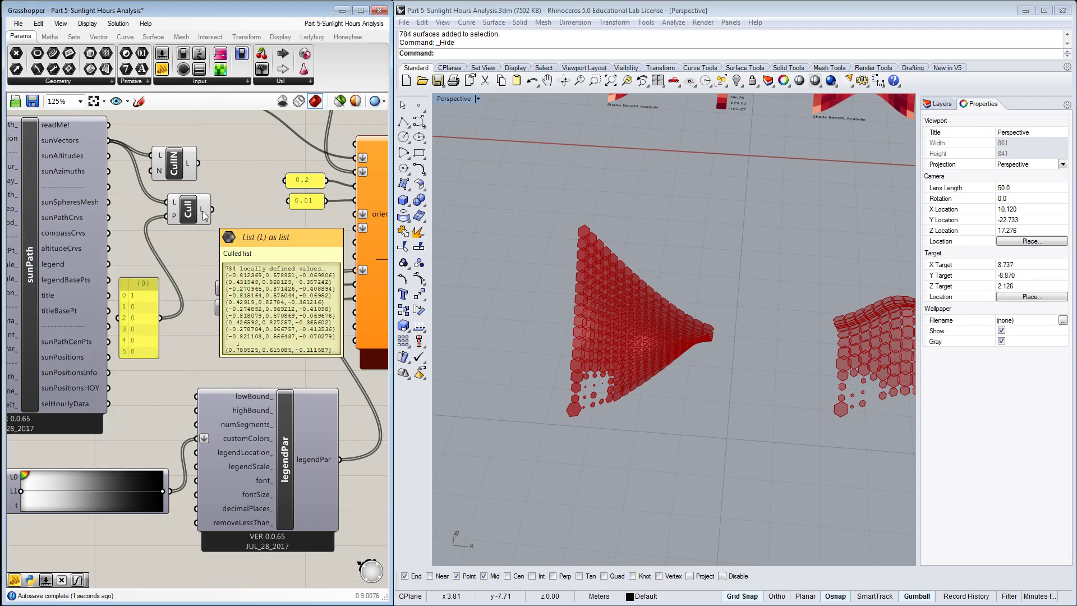
Extend the culling pattern panel to a 1 followed by nine zeros, one value per line.
double_click(131, 339)
click(133, 330)
key(Return)
text(0)
key(Return)
text(0)
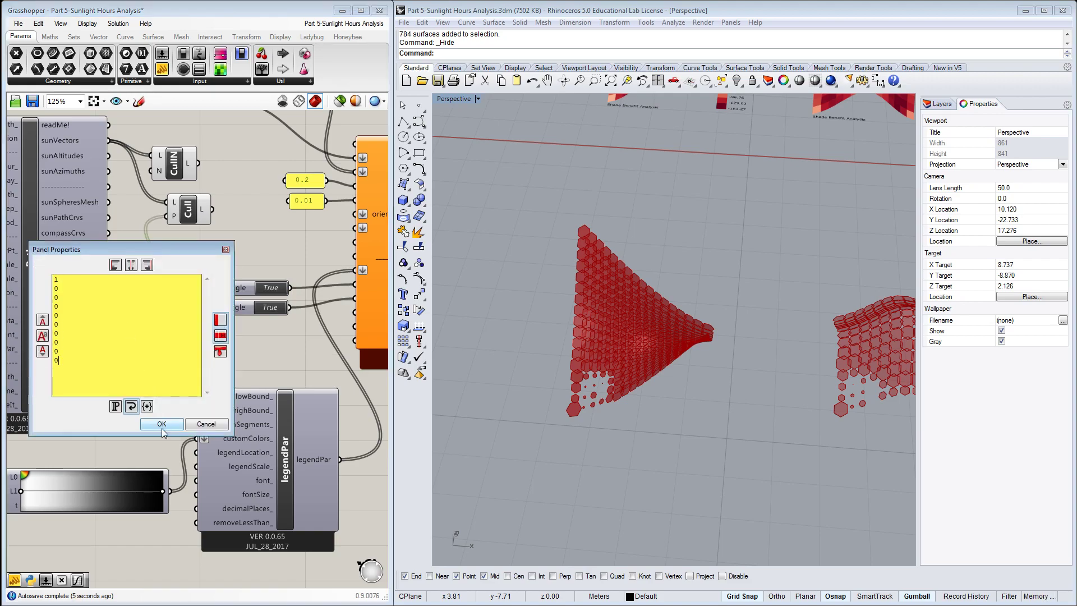
click(163, 425)
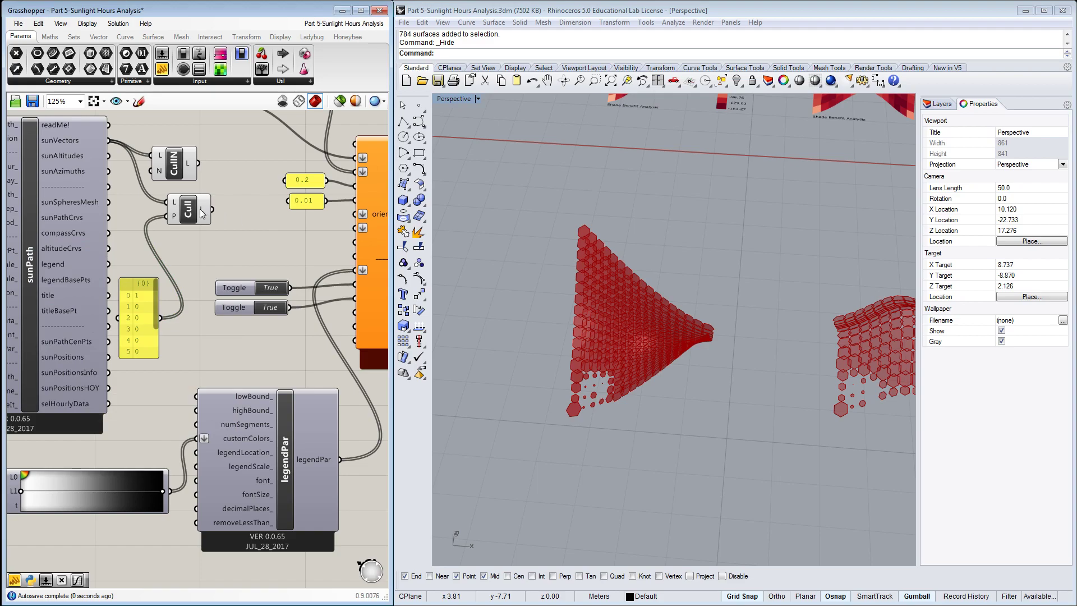
Delete the Cull Nth component and connect Cull Pattern's L output to the _sunVectors input of sunlightHoursAnalysis.
scroll(254, 250, down, 1)
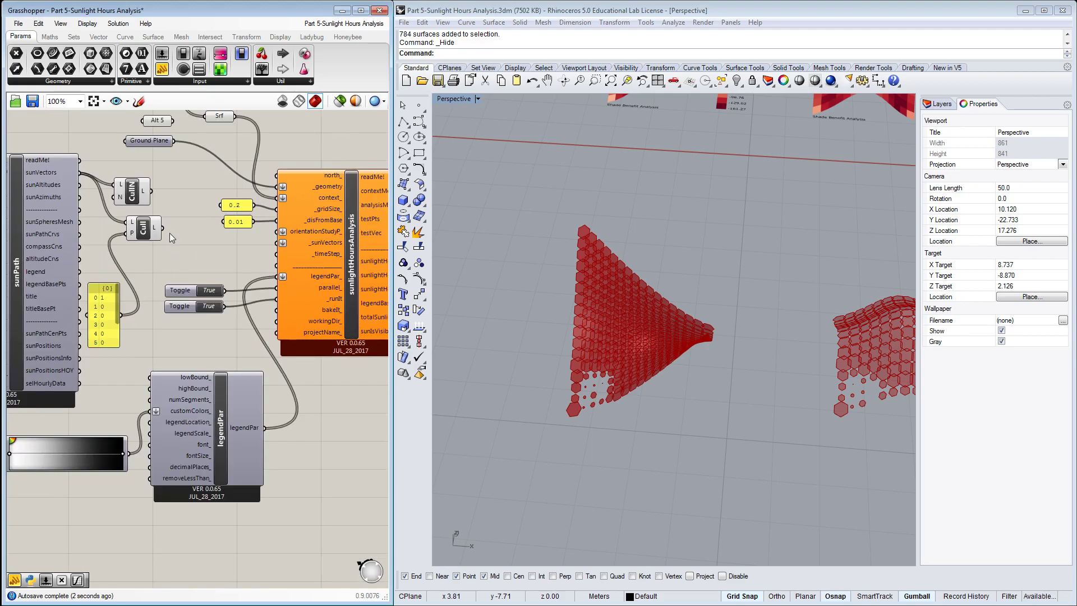
key(Delete)
drag(163, 228, 280, 247)
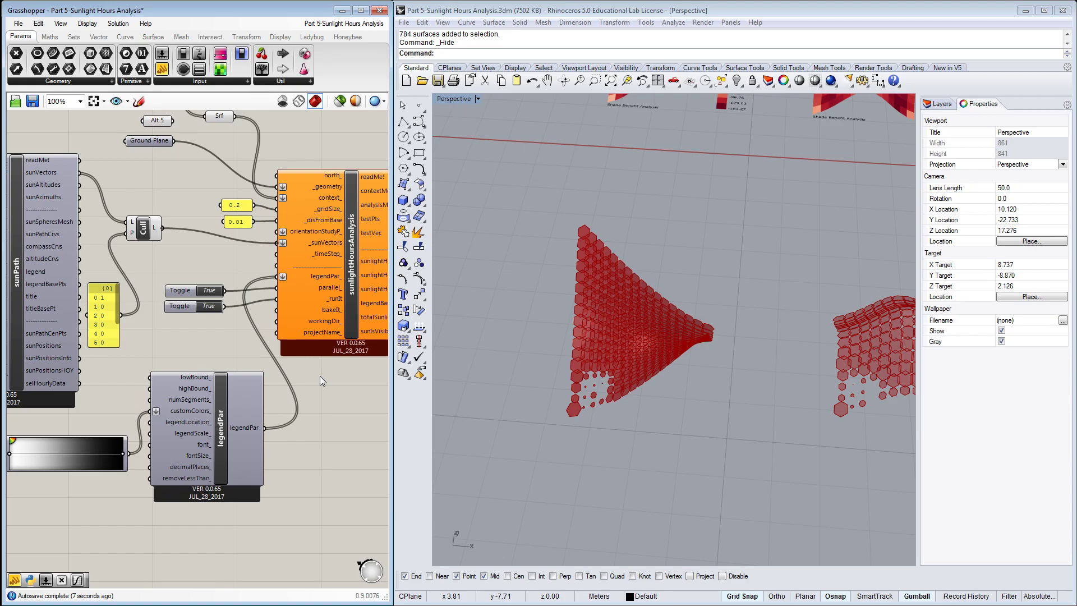
mouse_move(505, 401)
right_down()
mouse_move(507, 435)
mouse_move(566, 420)
mouse_move(596, 386)
mouse_move(493, 377)
mouse_move(461, 347)
mouse_move(499, 365)
mouse_move(492, 391)
right_up()
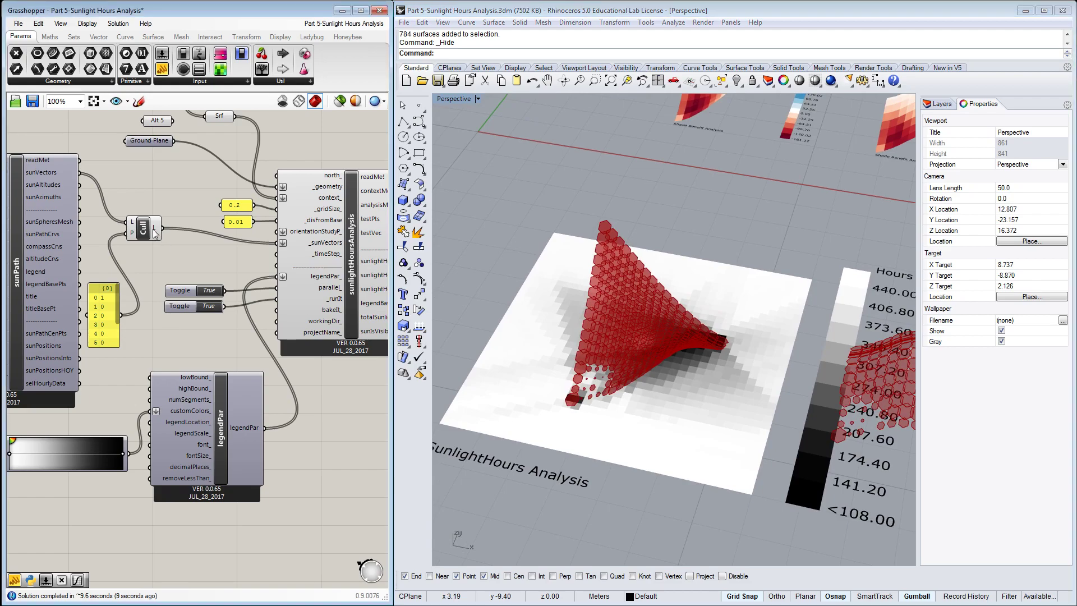
Shorten the culling pattern panel to a 1 followed by seven zeros and view the updated sunlight hours analysis.
double_click(110, 321)
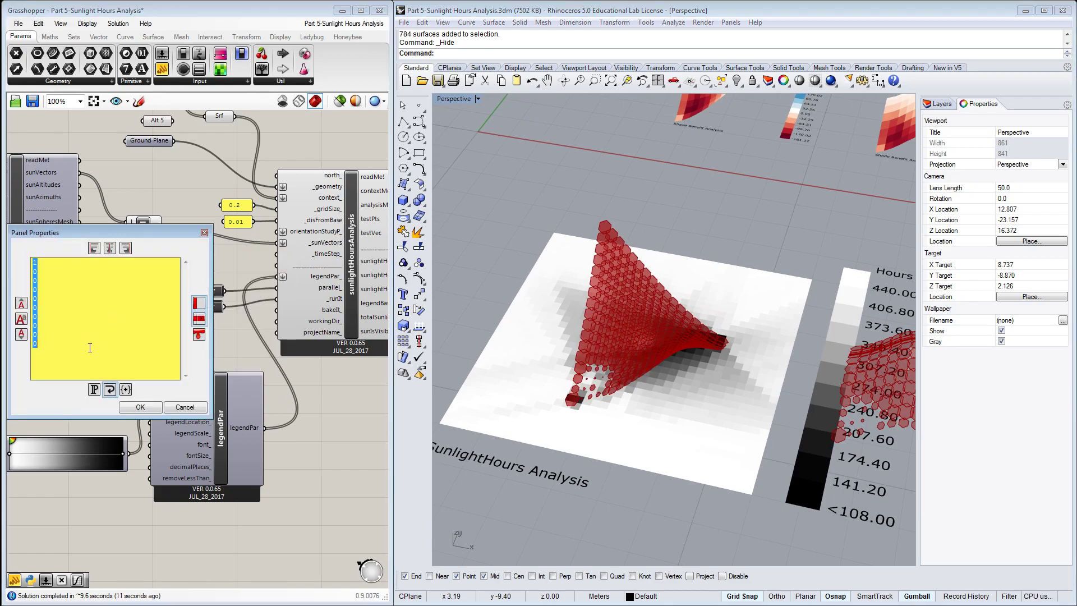
key(BackSpace)
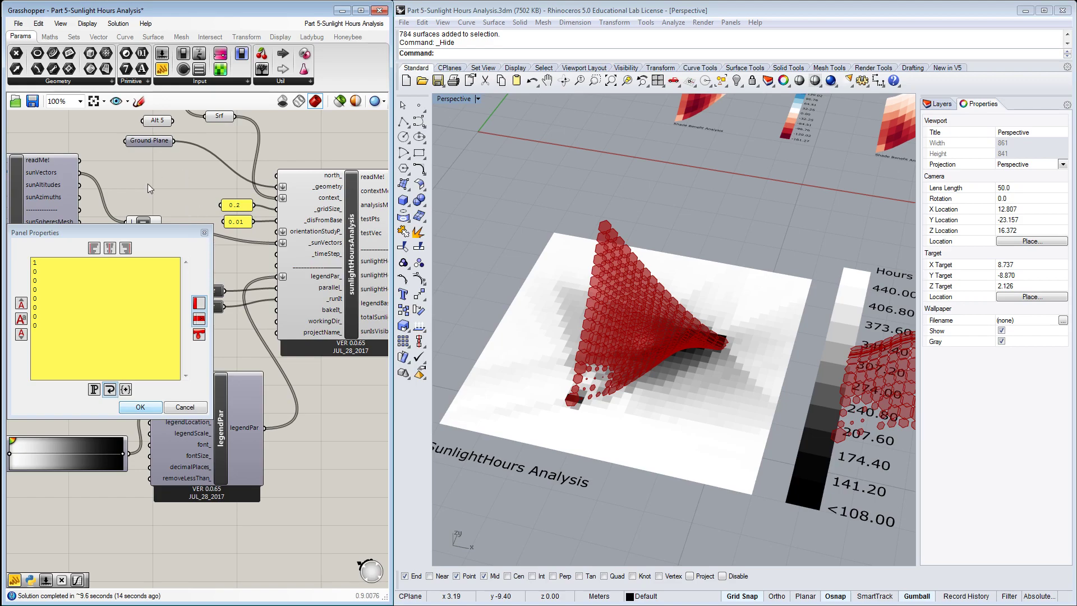
key(Escape)
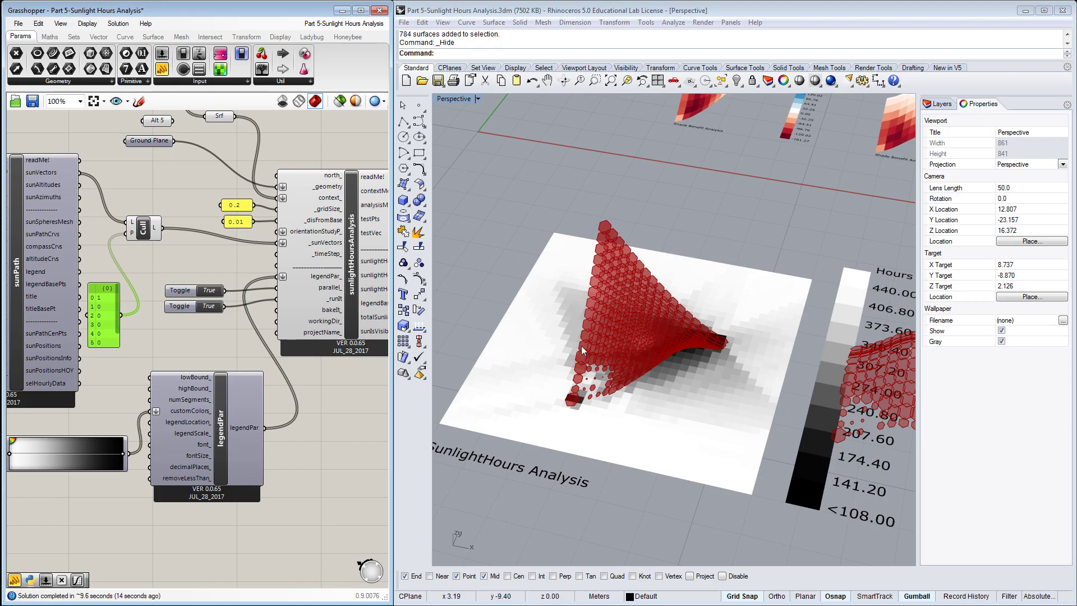
right_drag(581, 345, 577, 375)
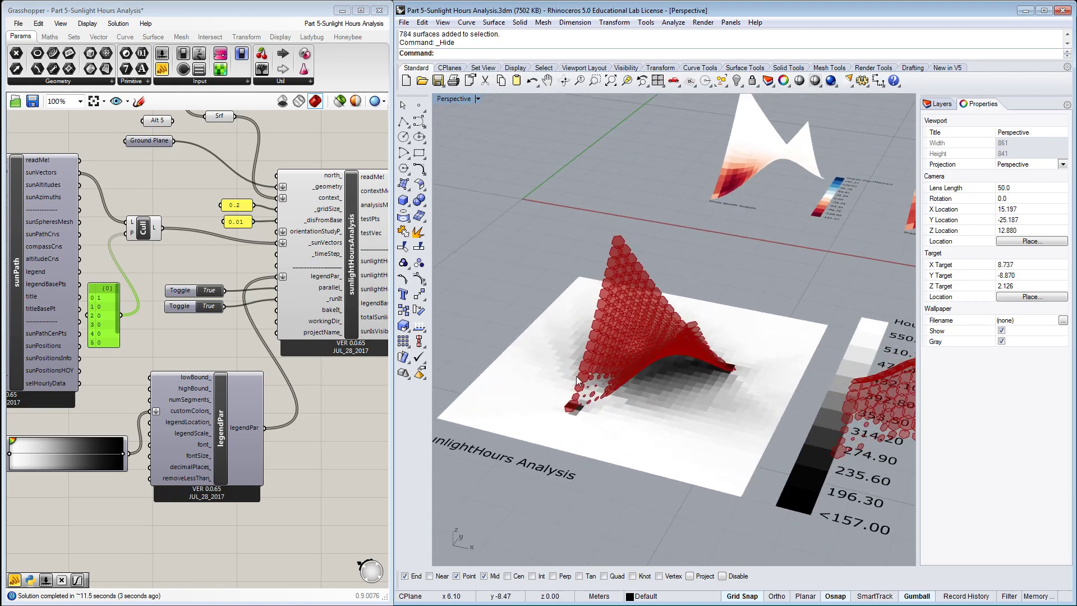
scroll(275, 335, down, 2)
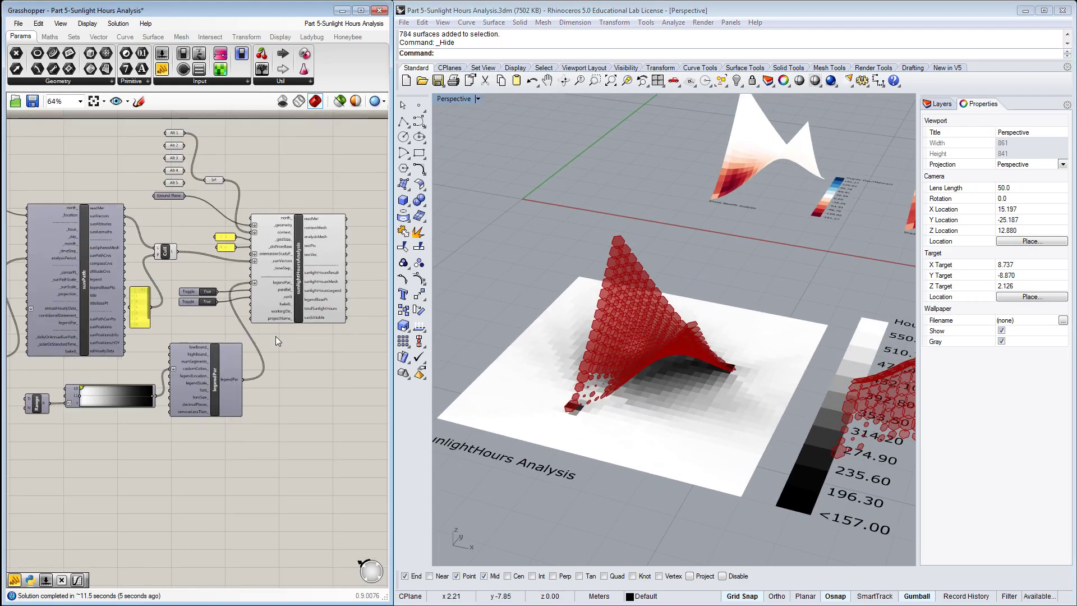
Duplicate the True toggle and connect the copy to the bakeIt_ input of sunlightHoursAnalysis.
right_drag(497, 276, 496, 300)
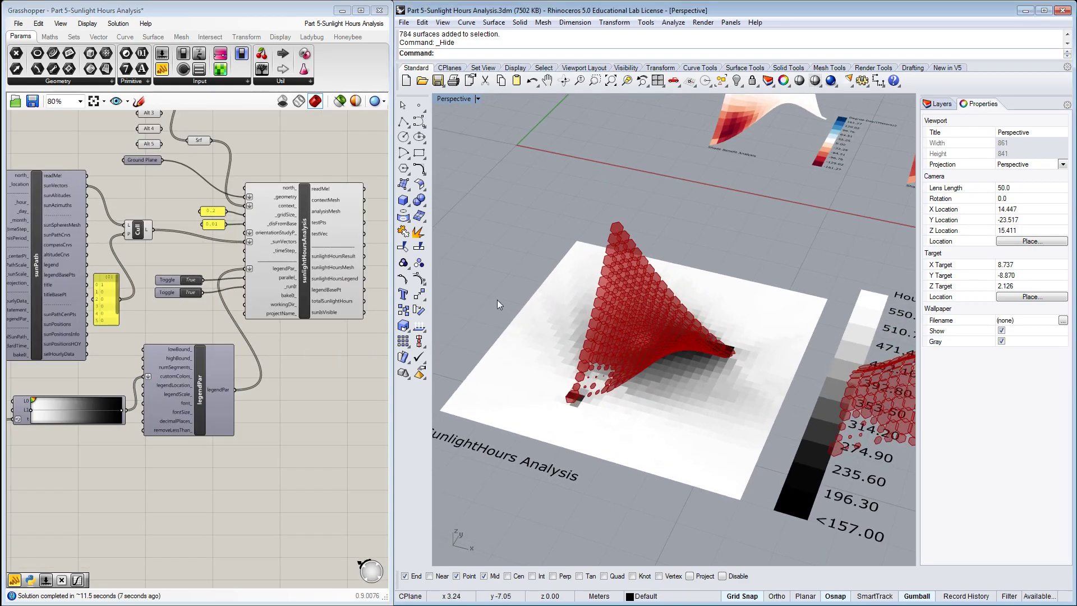
scroll(251, 301, up, 2)
click(139, 286)
alt+drag(139, 285, 233, 292)
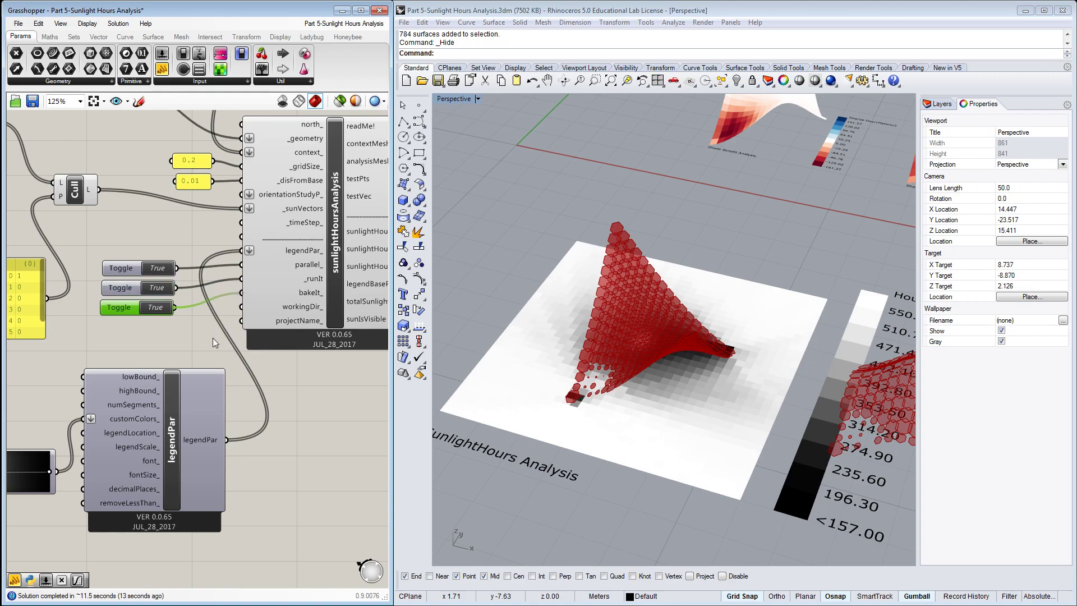
Turn on the Option_0 sublayer under Ladybug's sunlight hours layer in Rhino to show the baked result.
click(940, 104)
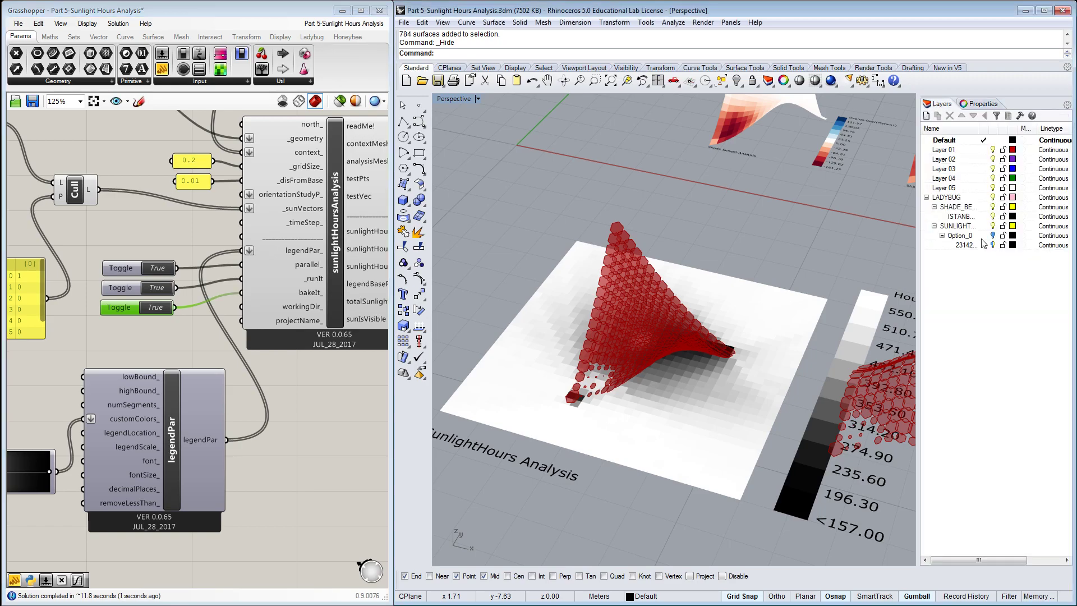
scroll(869, 235, down, 3)
scroll(618, 283, down, 2)
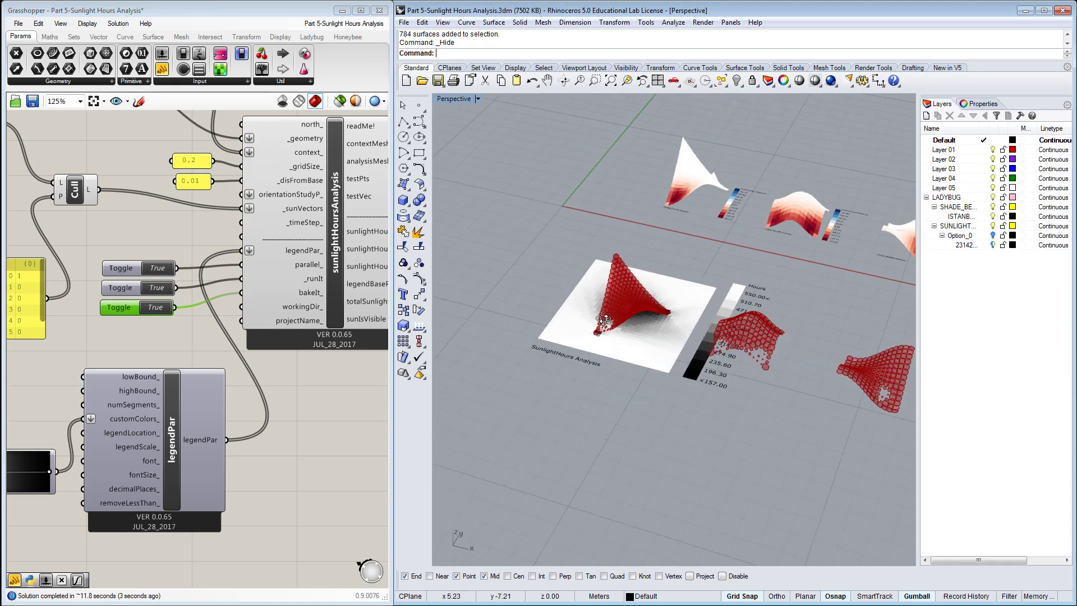
scroll(603, 320, down, 1)
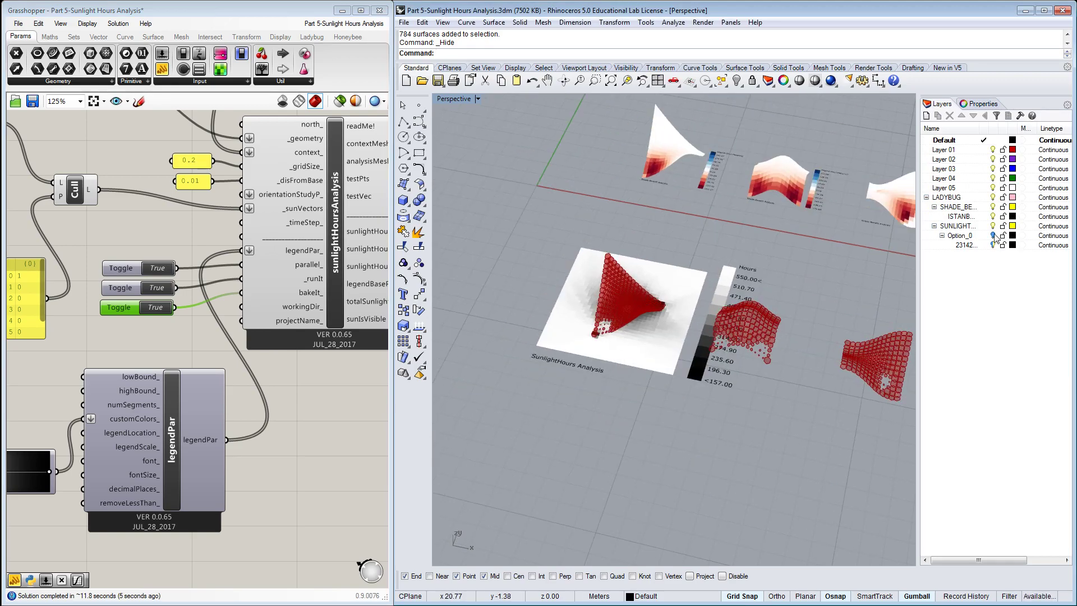
click(995, 236)
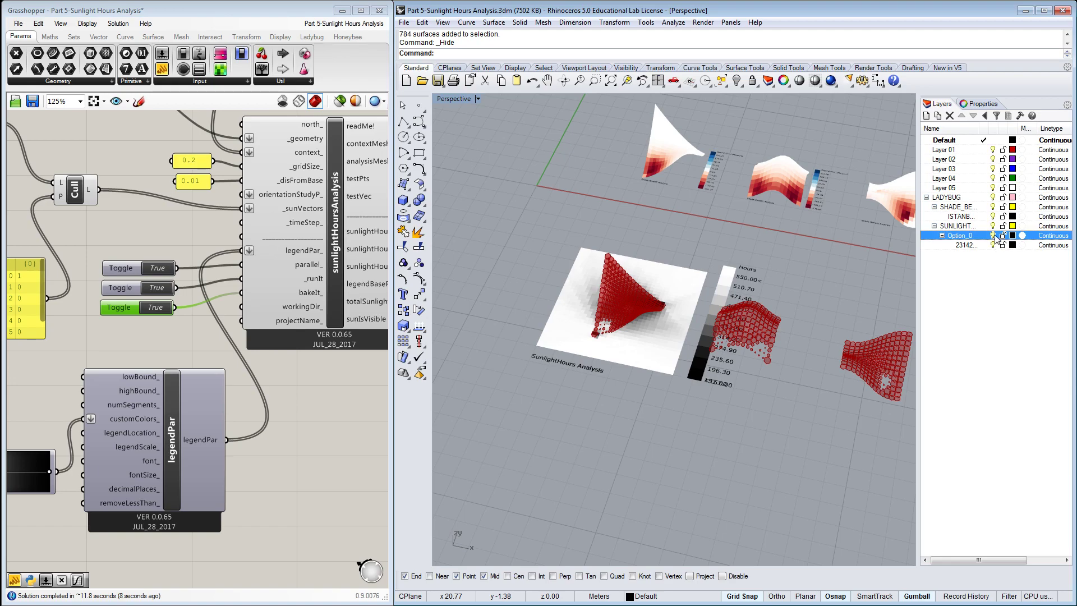
Move the baked sunlight hours result with its legend and text about 20 m, to behind the first panel's coloured analysis result.
click(631, 351)
click(691, 362)
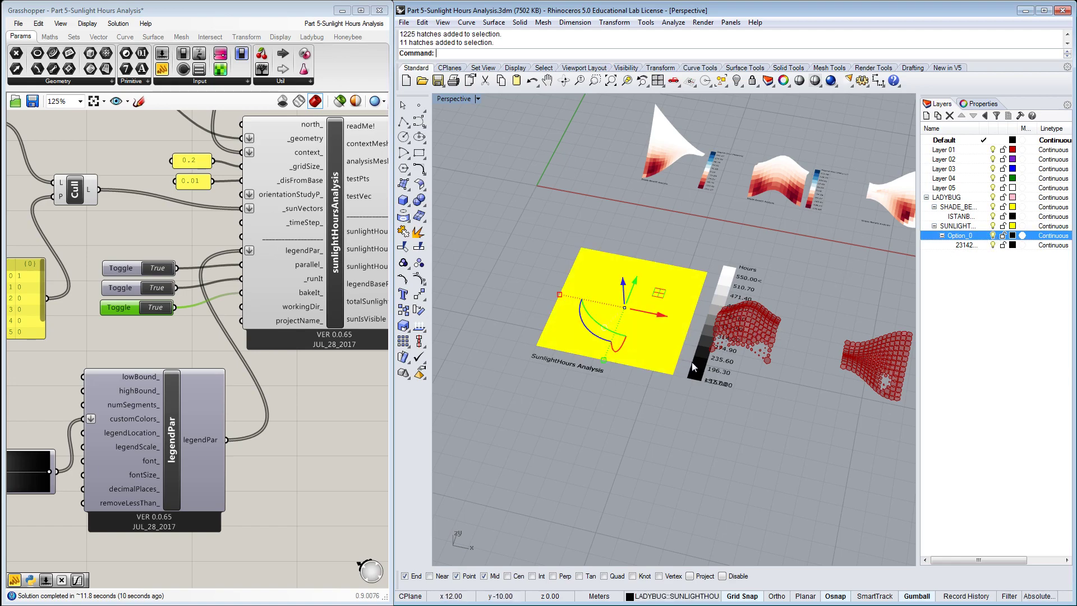
click(624, 423)
right_drag(534, 283, 494, 214)
mouse_move(493, 218)
mouse_down()
mouse_move(757, 428)
mouse_move(773, 428)
mouse_up()
right_drag(760, 429, 706, 443)
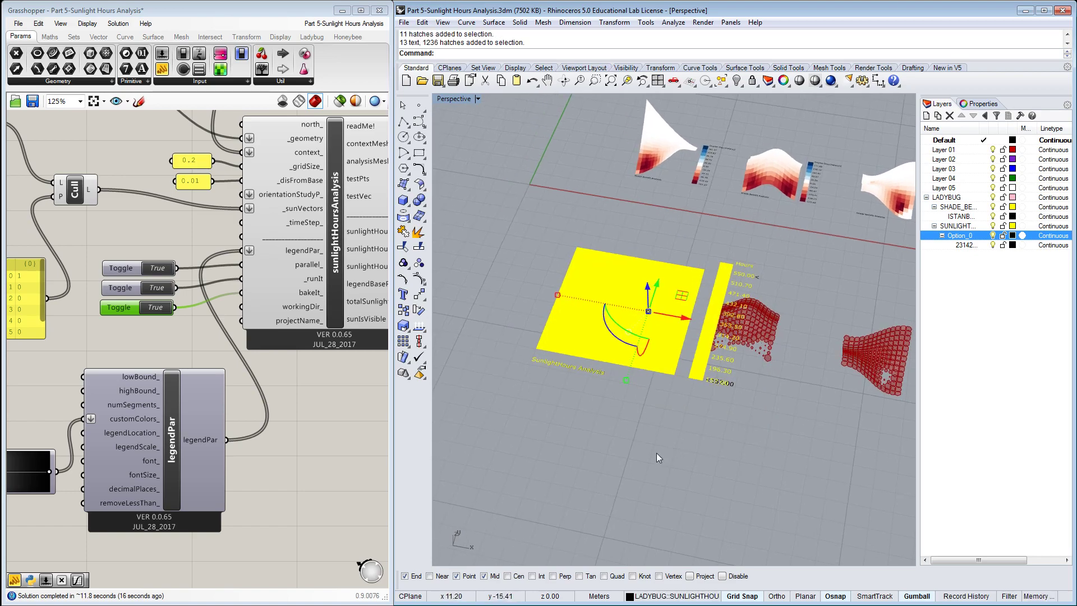
text(m)
key(Return)
scroll(611, 440, down, 3)
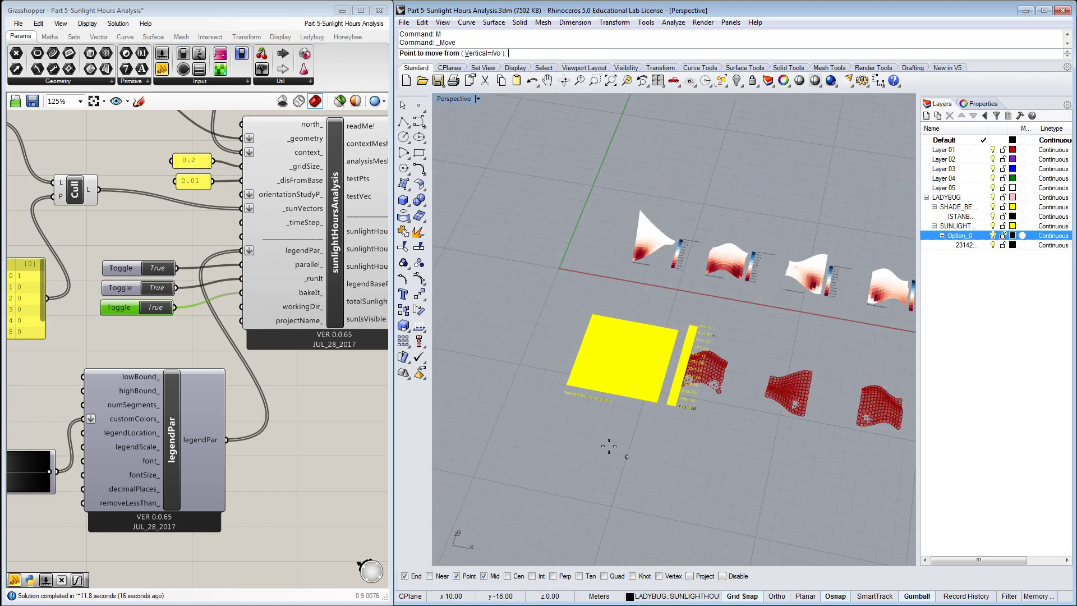
click(532, 428)
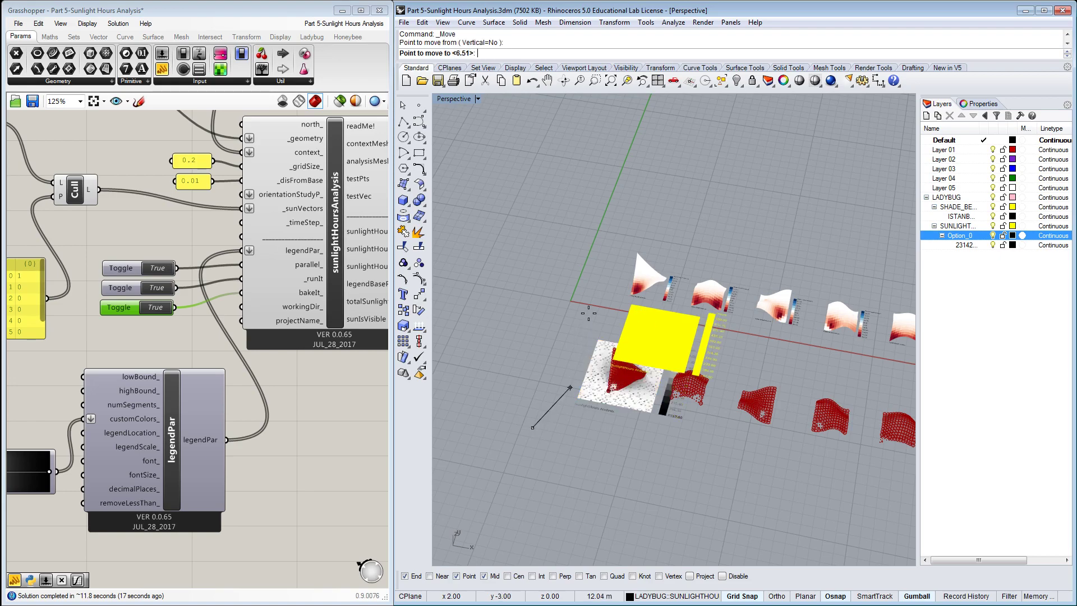
click(578, 262)
key(Escape)
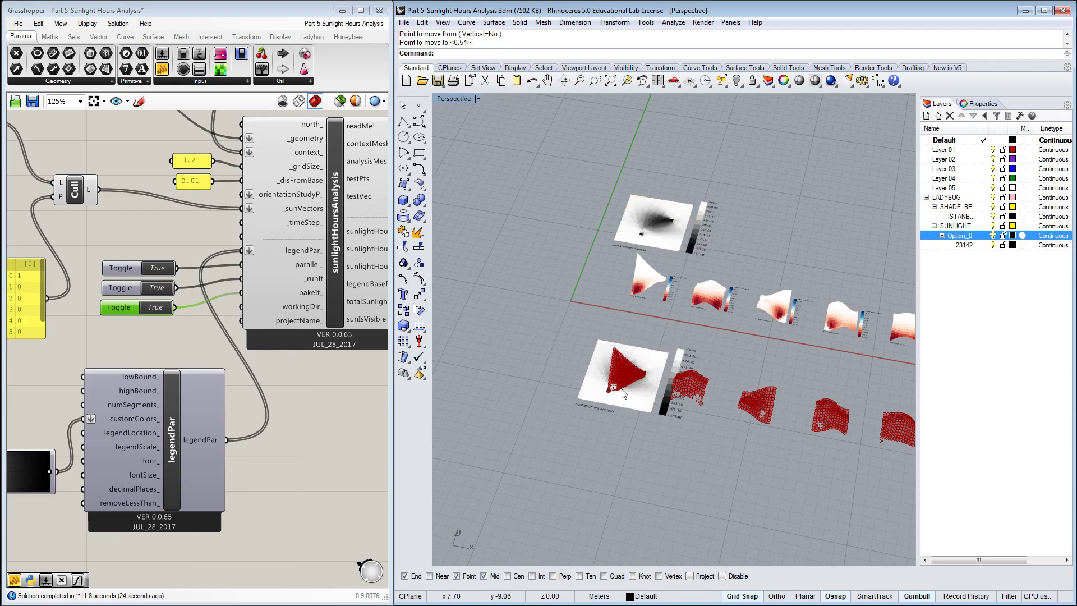
Show all hidden objects, and hide the wireframe group of six surfaces beside the ground plane again.
scroll(661, 194, up, 6)
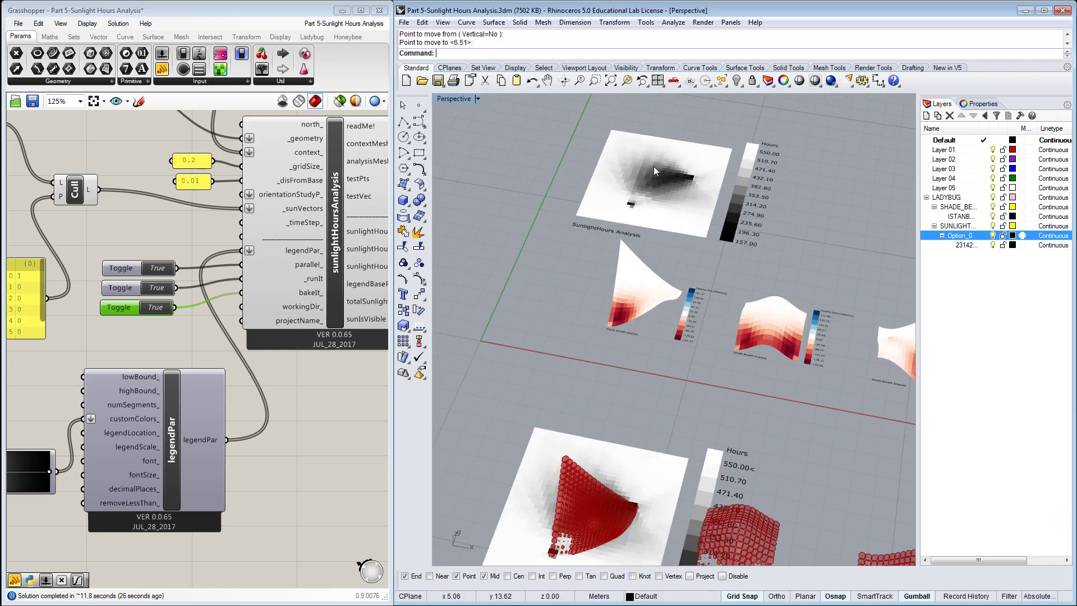
scroll(659, 174, down, 10)
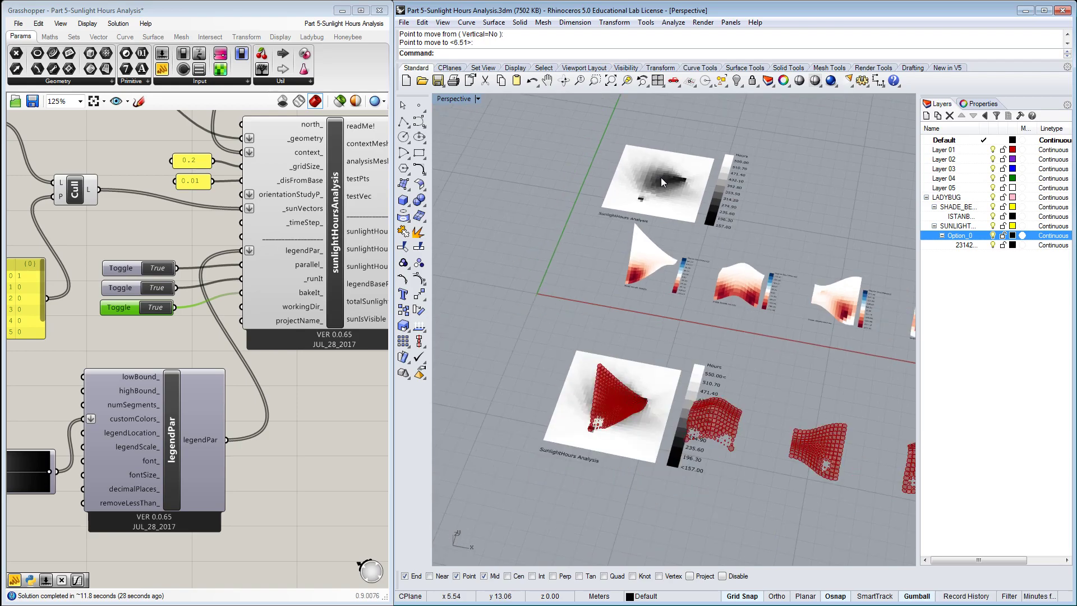
scroll(675, 318, up, 8)
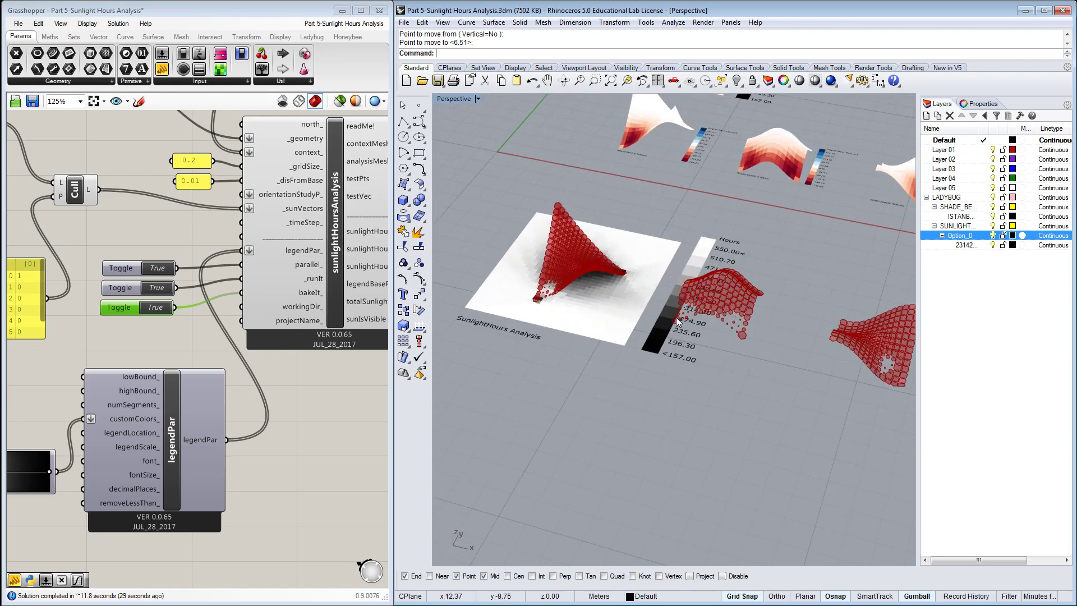
right_drag(681, 322, 671, 342)
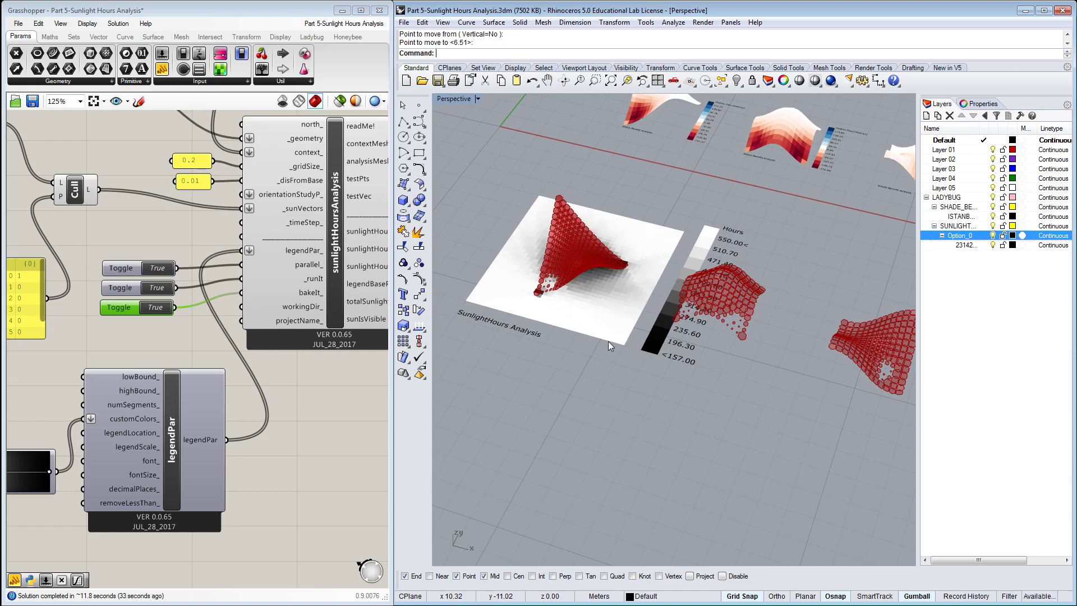
scroll(561, 287, down, 4)
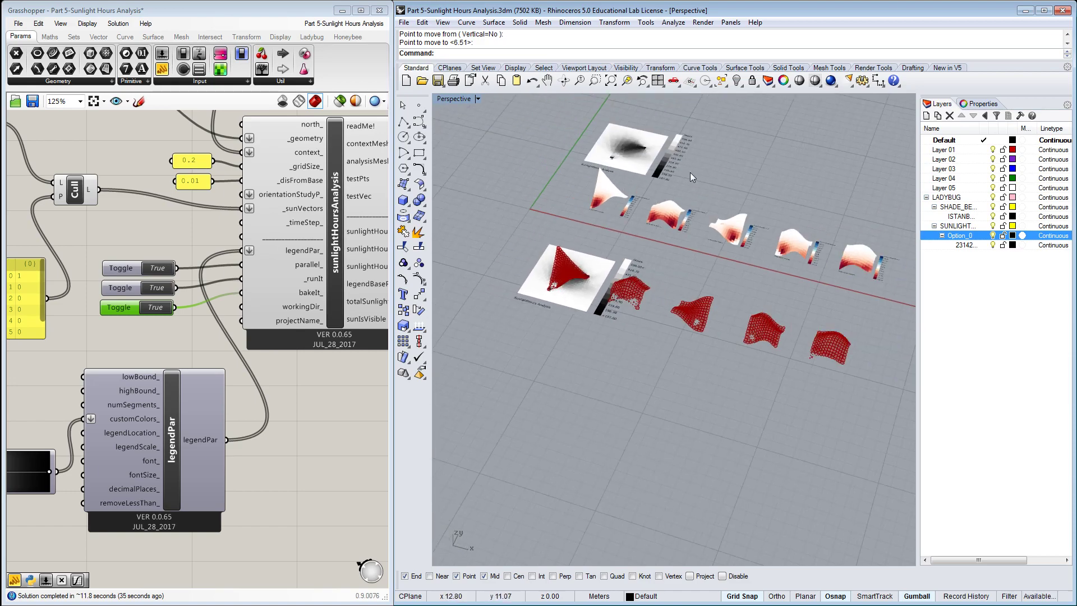
right_click(736, 80)
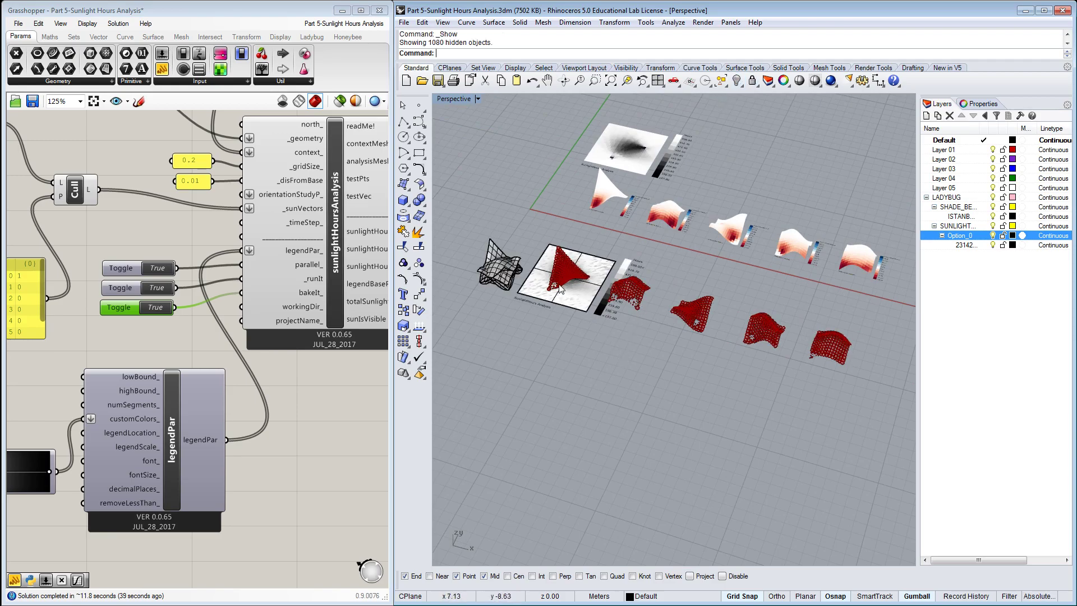
scroll(556, 289, up, 4)
drag(464, 308, 445, 236)
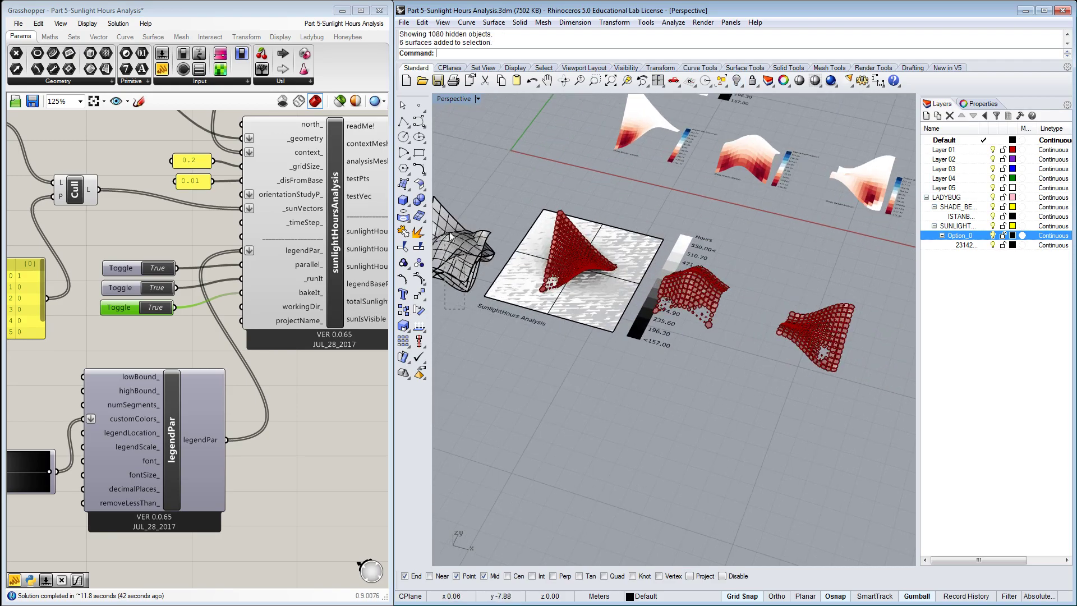
click(736, 80)
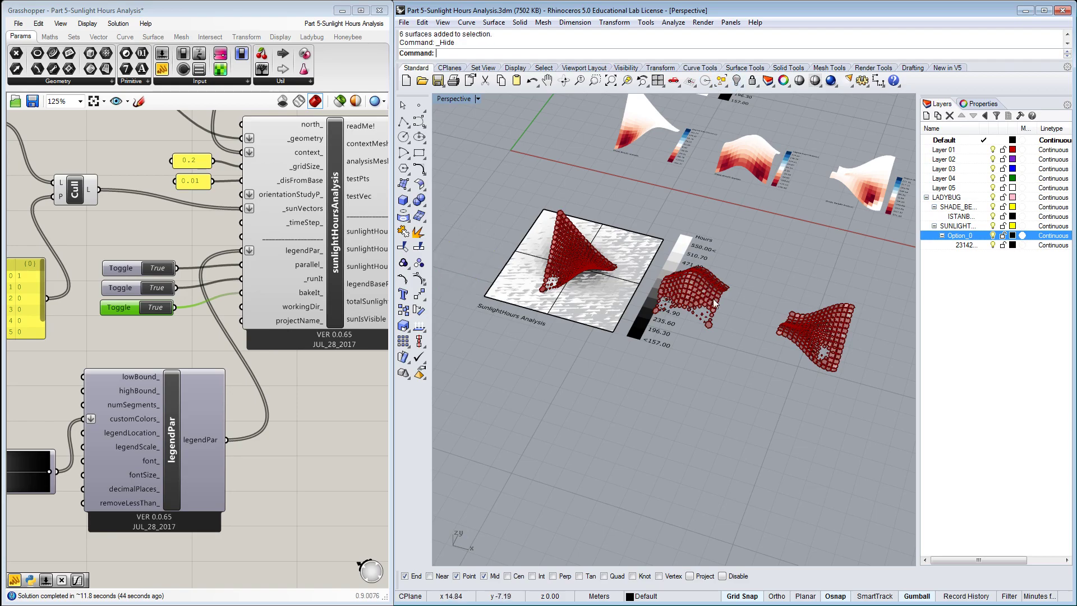
Copy the ground plane surface from its front corner about 6.2 m along the x axis, beneath the second perforated panel, with grid snap off.
click(712, 298)
scroll(652, 321, up, 4)
scroll(795, 358, down, 2)
scroll(796, 360, down, 1)
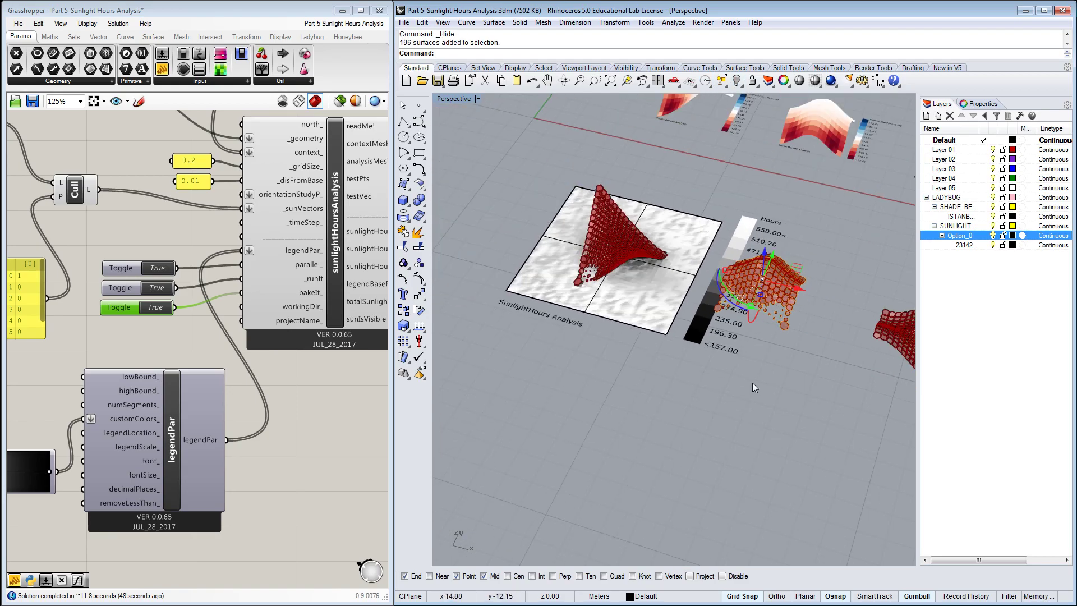
click(637, 319)
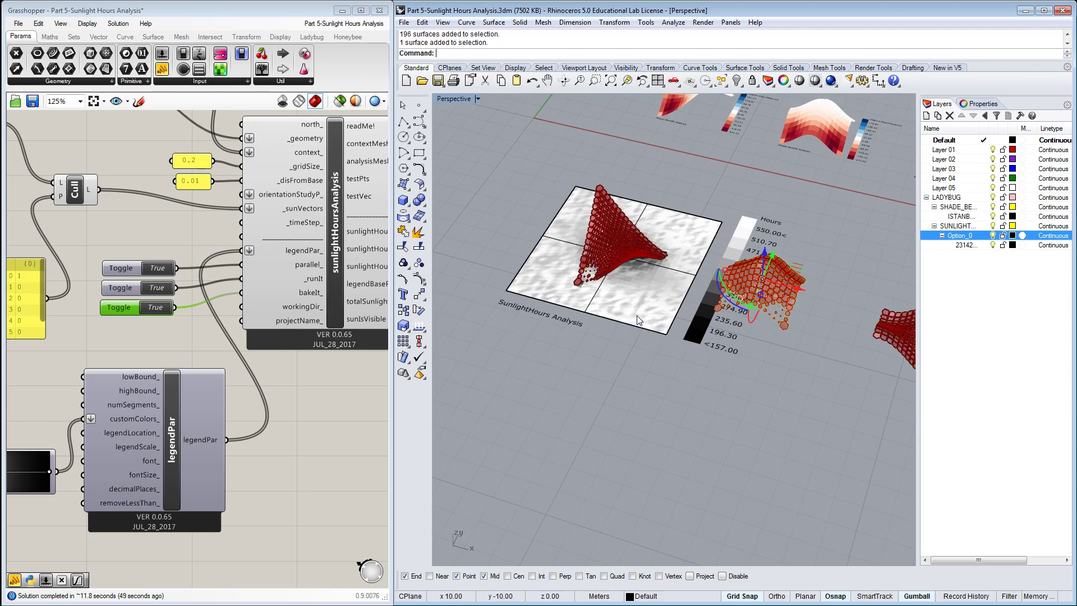
click(403, 309)
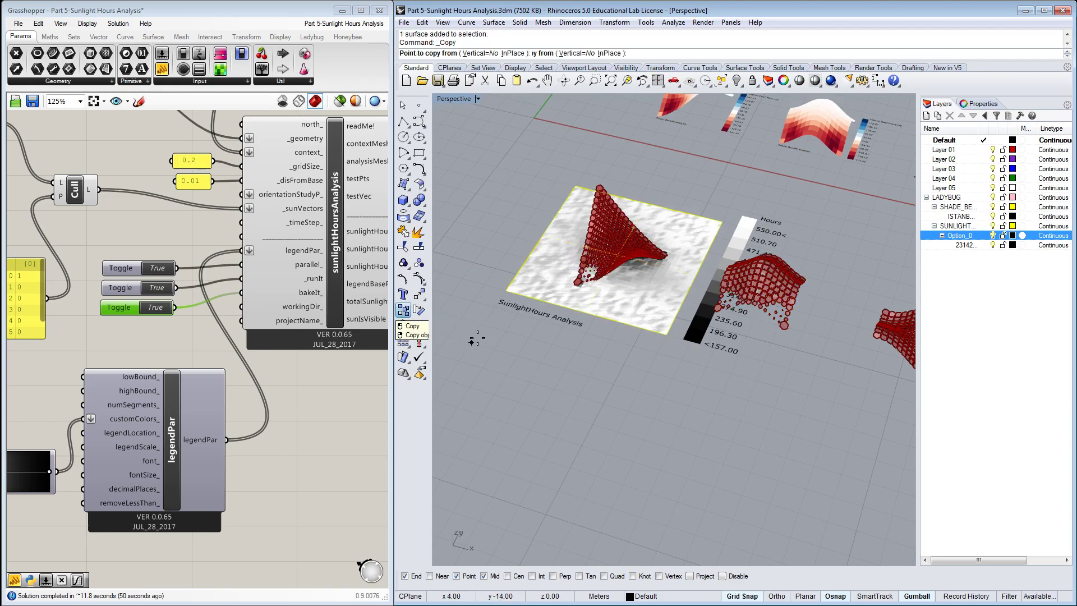
click(504, 293)
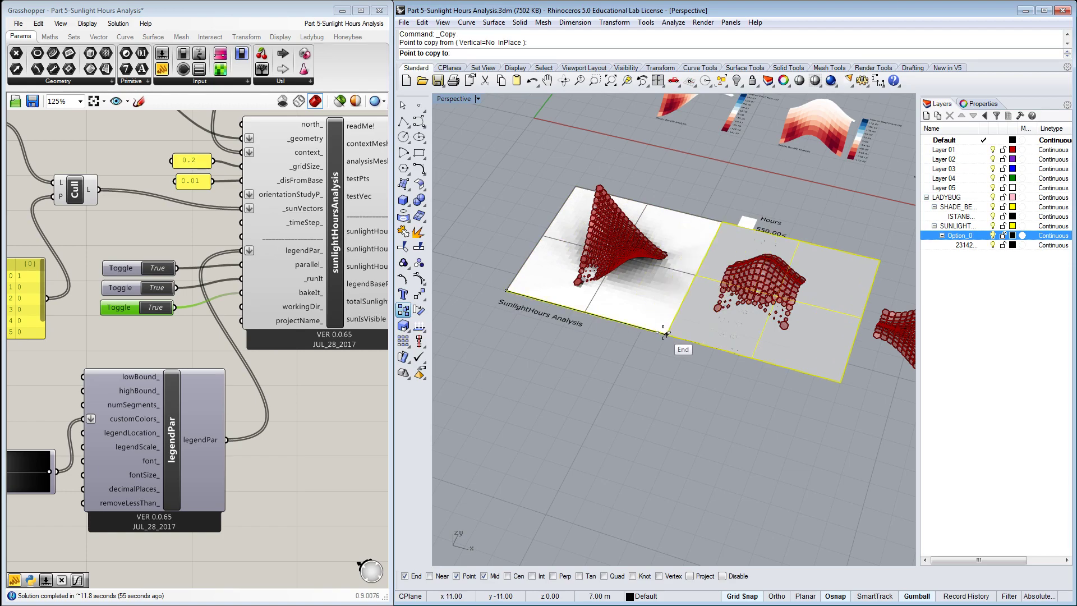
key(F9)
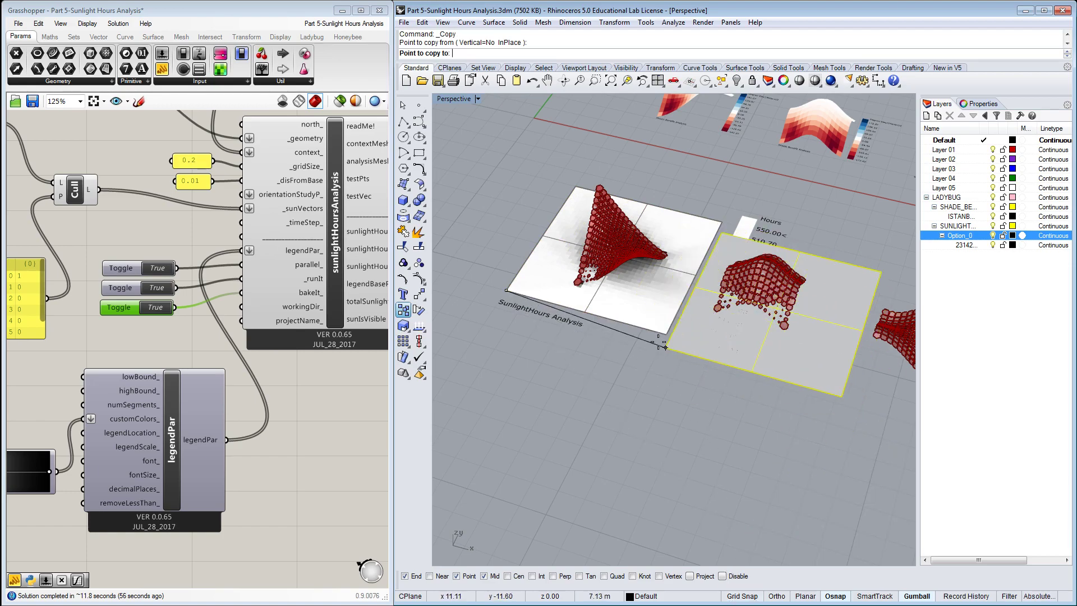
click(646, 330)
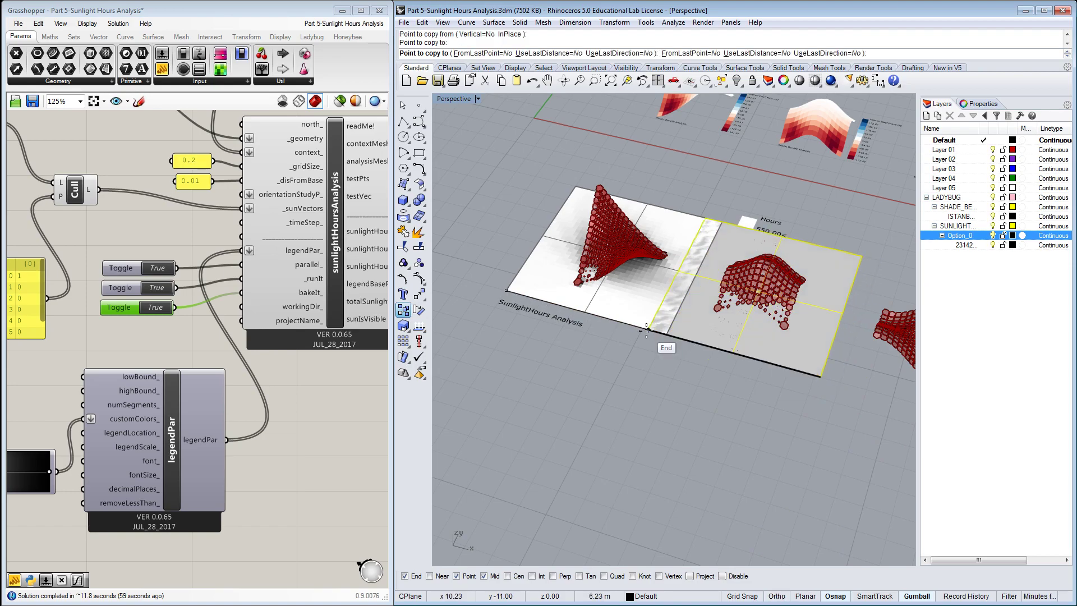
Place another ground plane copy beneath the third perforated panel with Ortho on, snapped to the previous copy's end corner.
scroll(646, 330, down, 4)
key(F8)
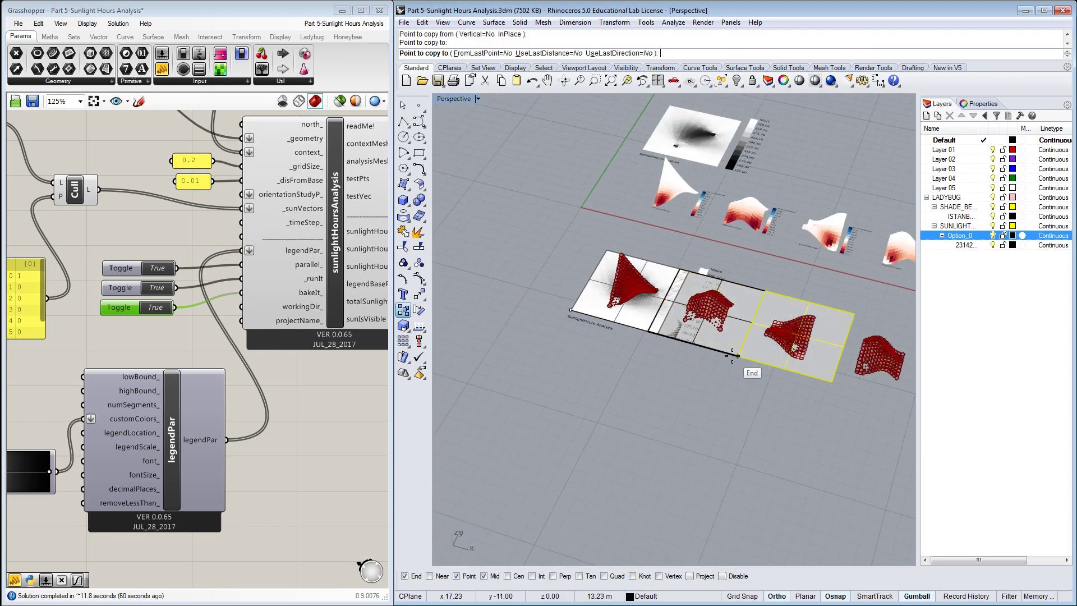
click(736, 356)
key(F8)
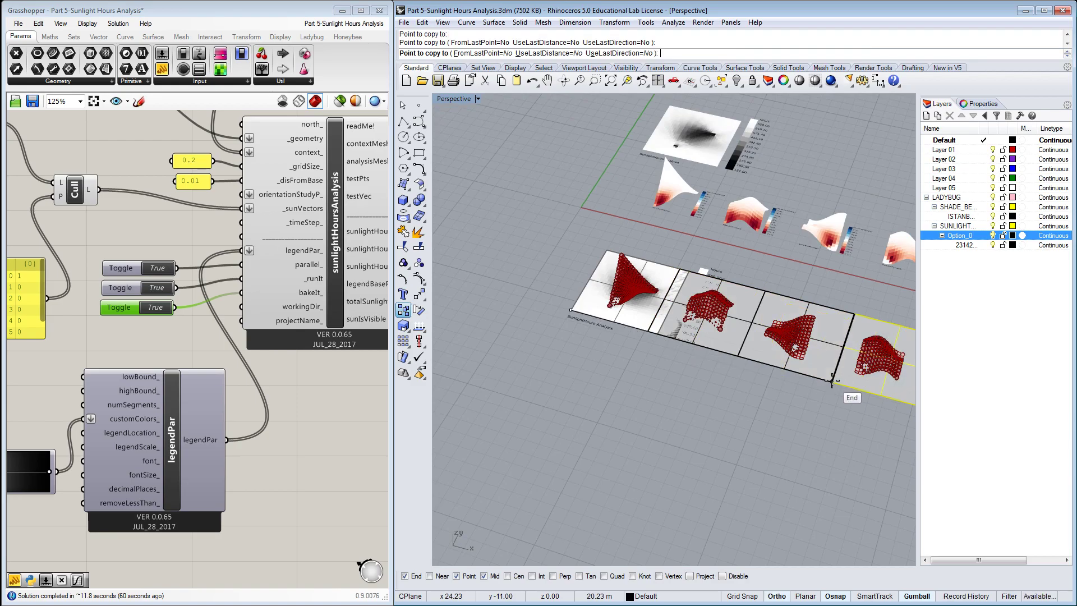
Place ground plane copies beneath the fourth and fifth perforated panels, slightly overlapping their neighbours, and end the copying.
scroll(825, 381, up, 4)
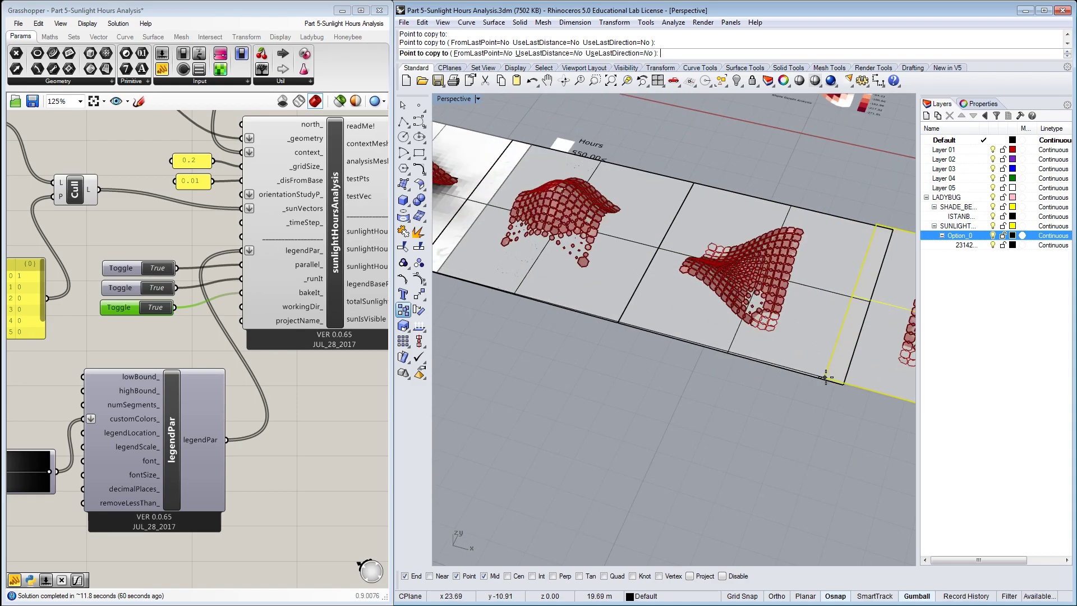
click(829, 381)
scroll(829, 382, down, 6)
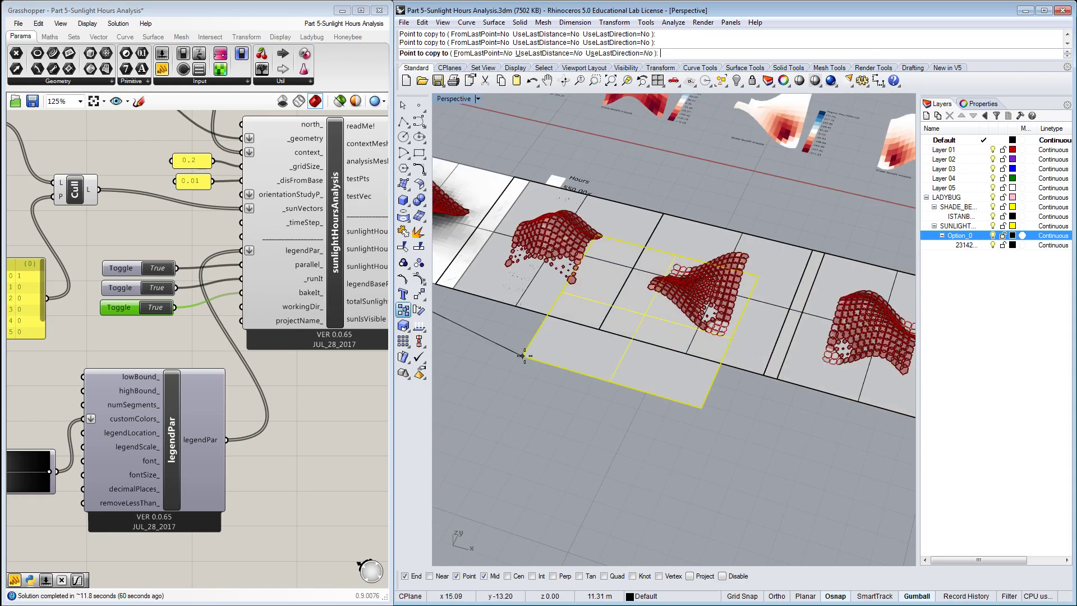
scroll(695, 382, up, 5)
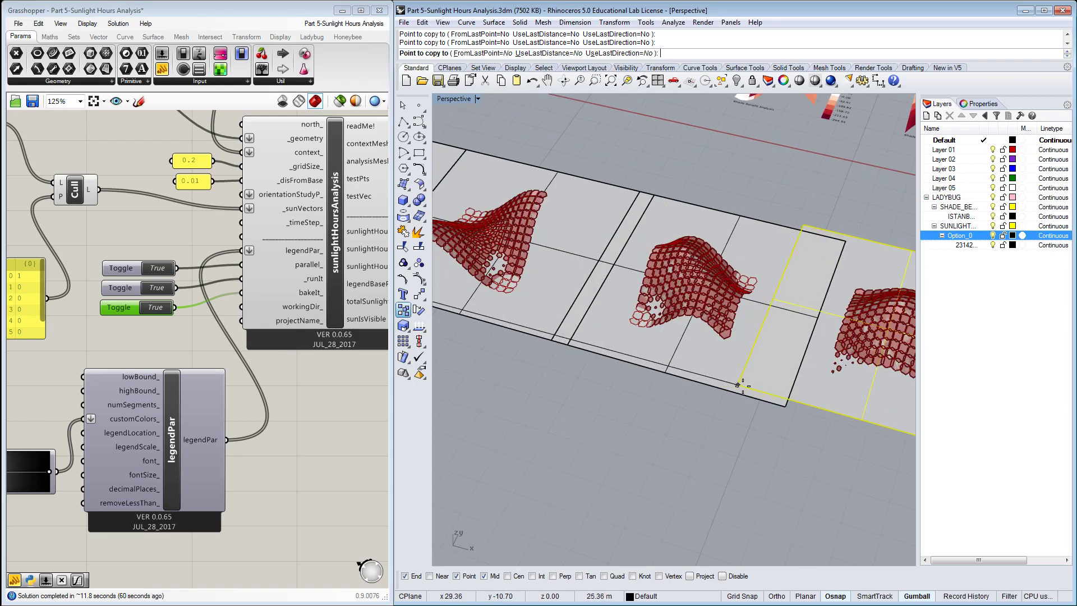
key(F8)
key(F8)
scroll(751, 392, down, 5)
key(Escape)
key(Escape)
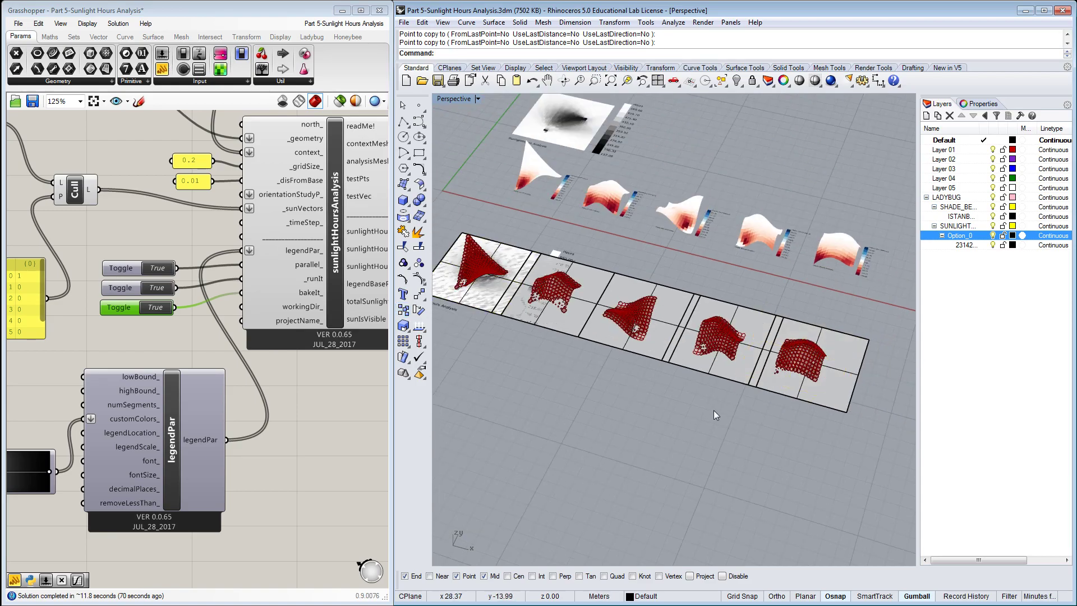
scroll(713, 409, down, 5)
scroll(668, 407, up, 1)
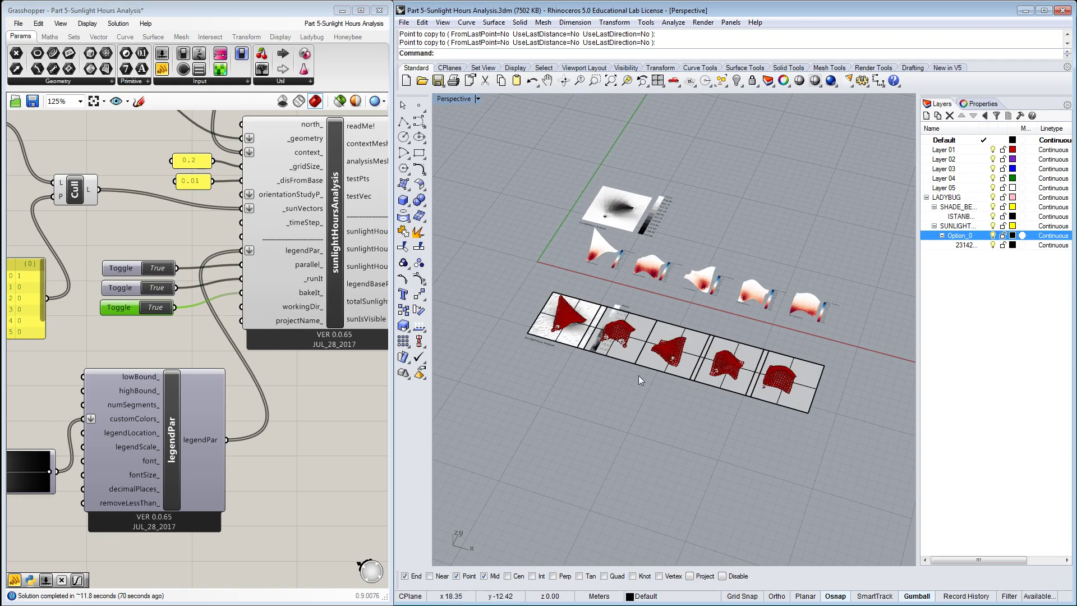
scroll(561, 342, up, 3)
click(160, 234)
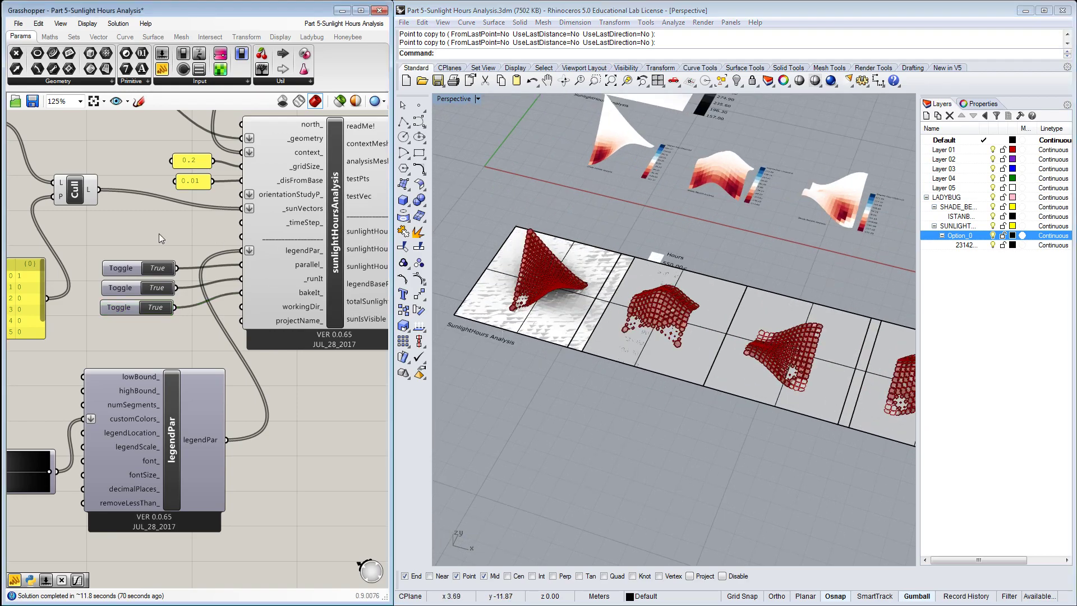